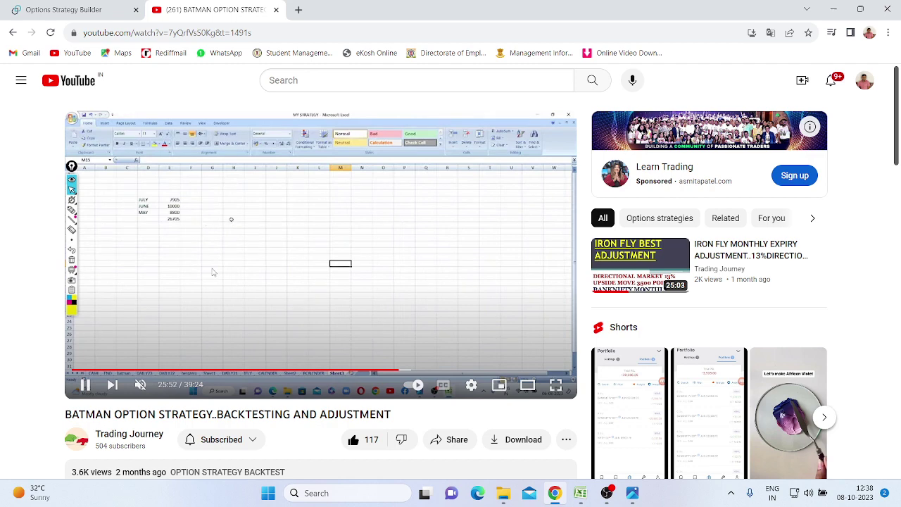
# Return to the Trading Journey channel's video list and find the Batman option strategy backtesting video.
pyautogui.click(13, 32)
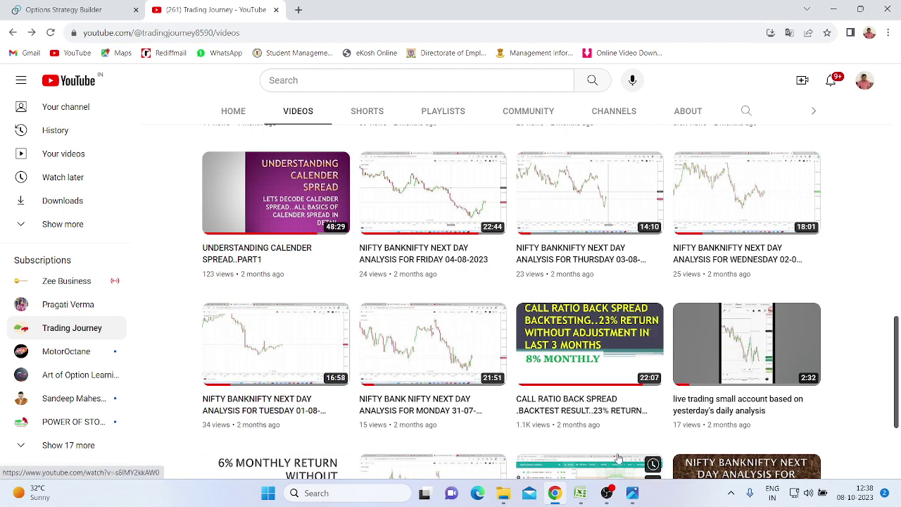
pyautogui.scroll(3, 534, 372)
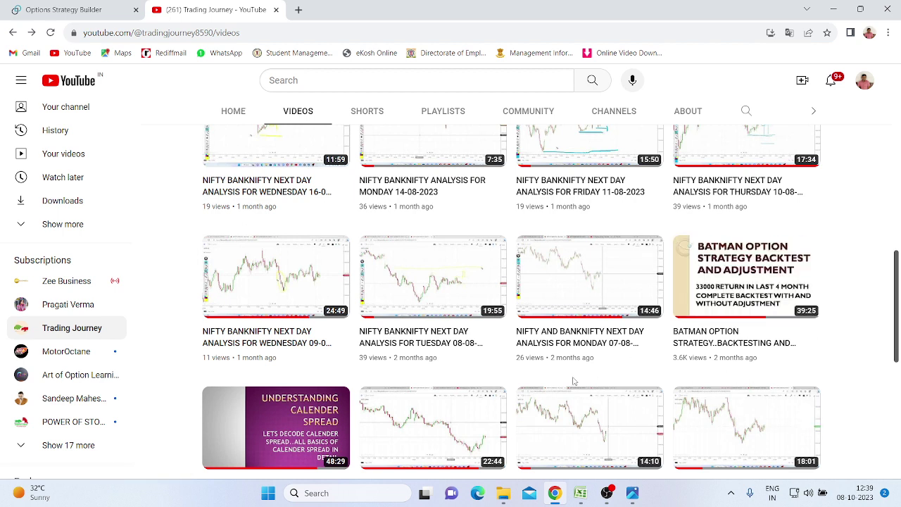
# Switch to the New Microsoft Office Excel Worksheet workbook, review the monthly backtest results from the first row, and dismiss the security notification.
pyautogui.moveTo(565, 497)
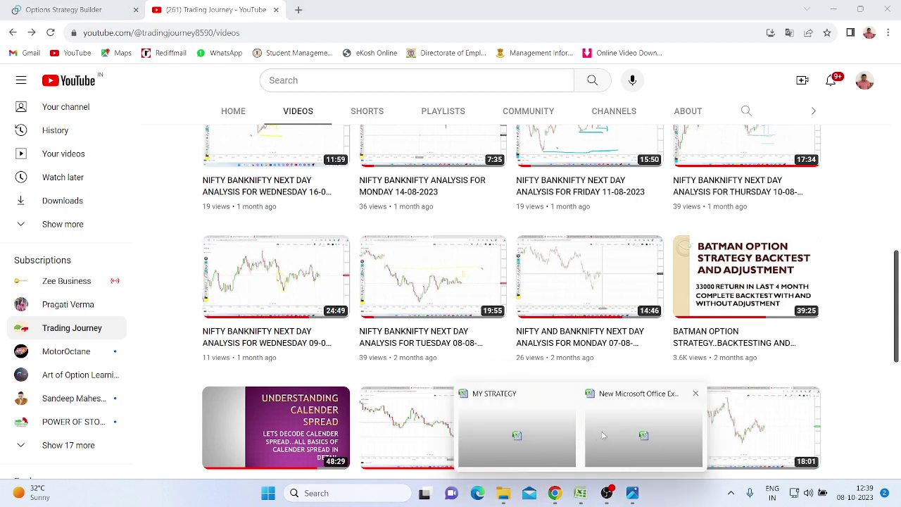
pyautogui.hotkey('alt', 'Tab')
pyautogui.scroll(13, 553, 390)
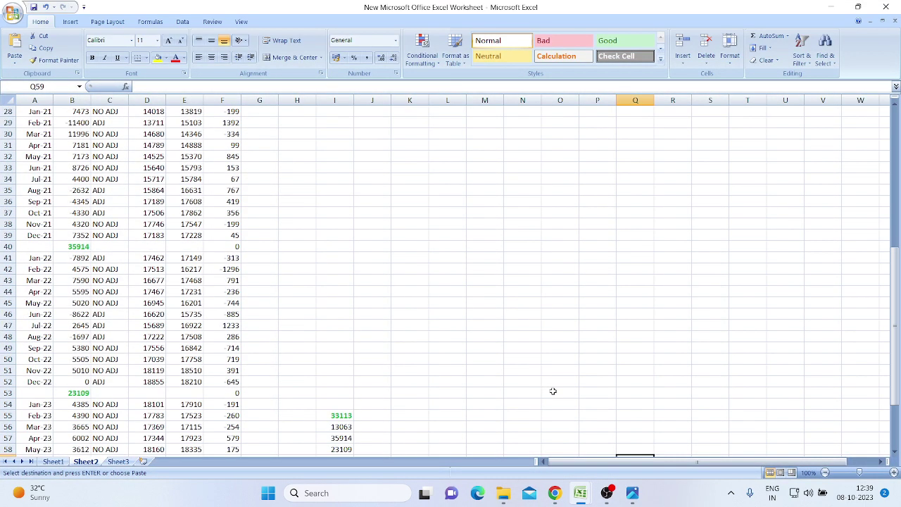
pyautogui.scroll(2, 553, 390)
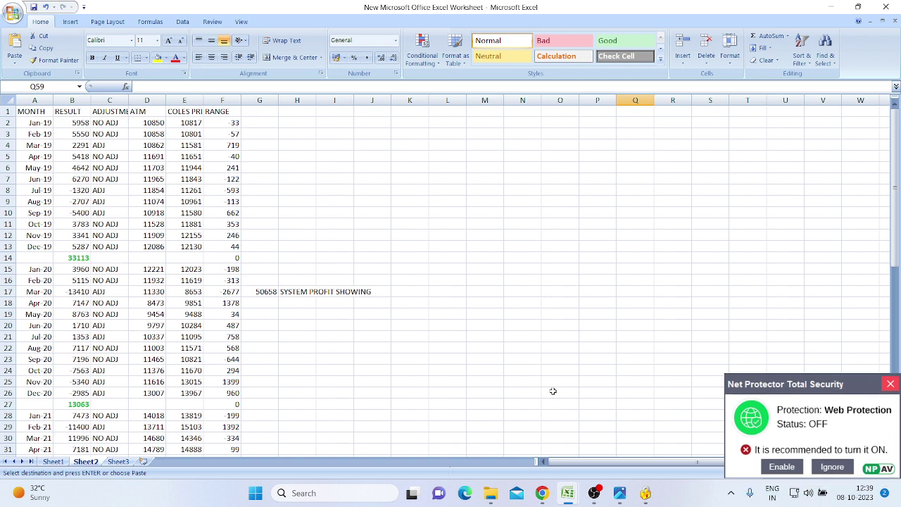
pyautogui.click(890, 384)
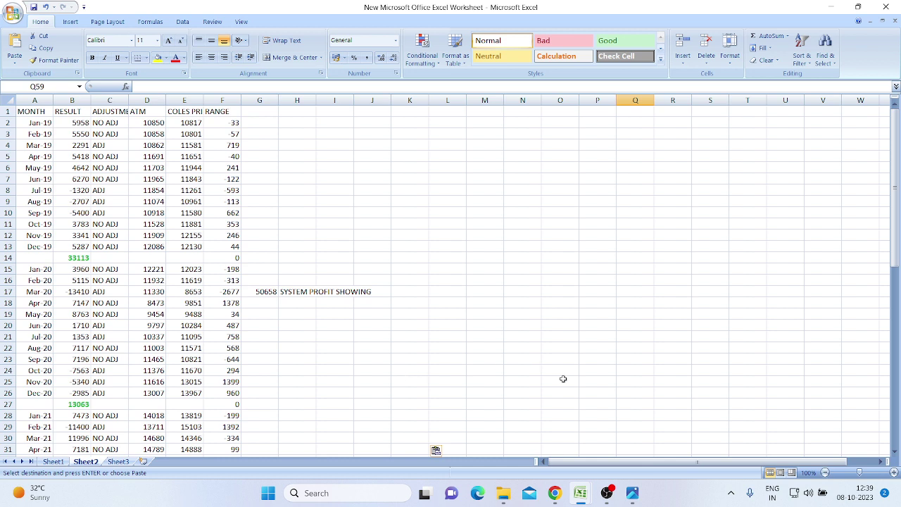
# Switch to the Opstra Options Strategy Builder in Chrome and examine the NIFTY strategy's payoff chart, breakevens and estimated margin.
pyautogui.click(555, 493)
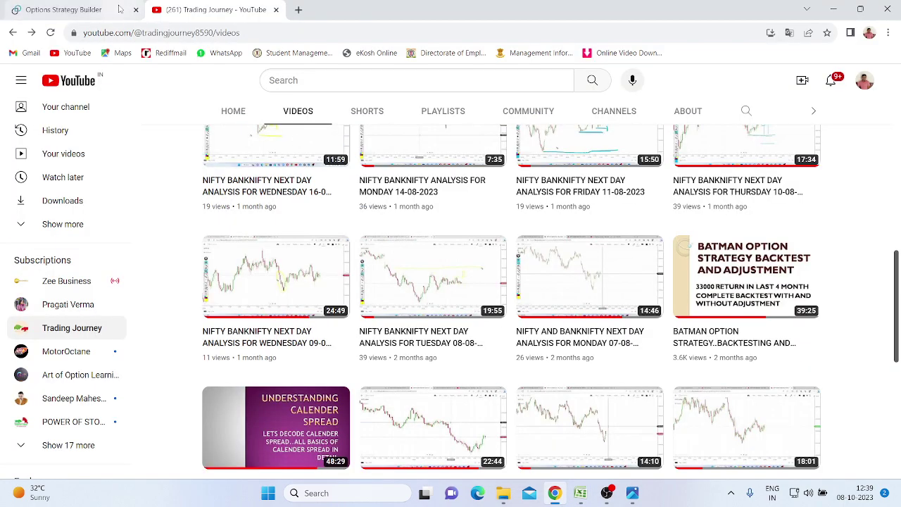
pyautogui.click(95, 8)
pyautogui.scroll(-5, 240, 285)
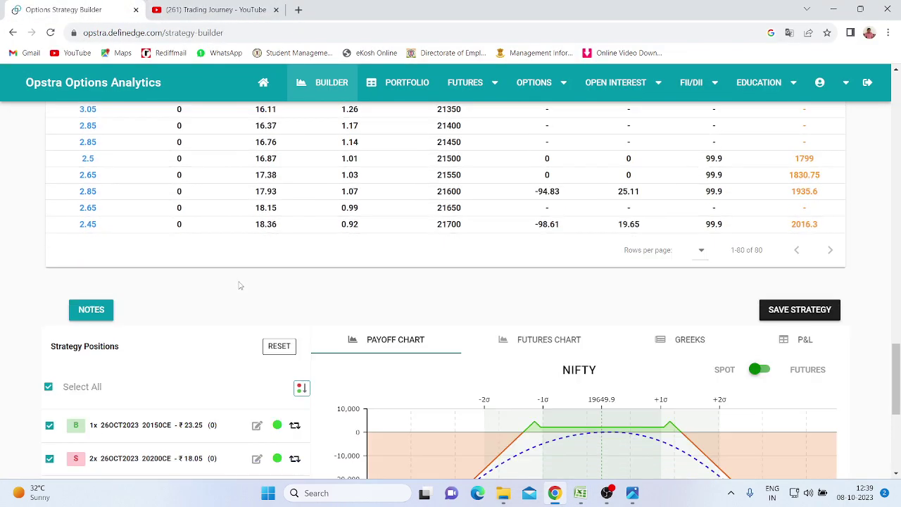
pyautogui.scroll(3, 267, 273)
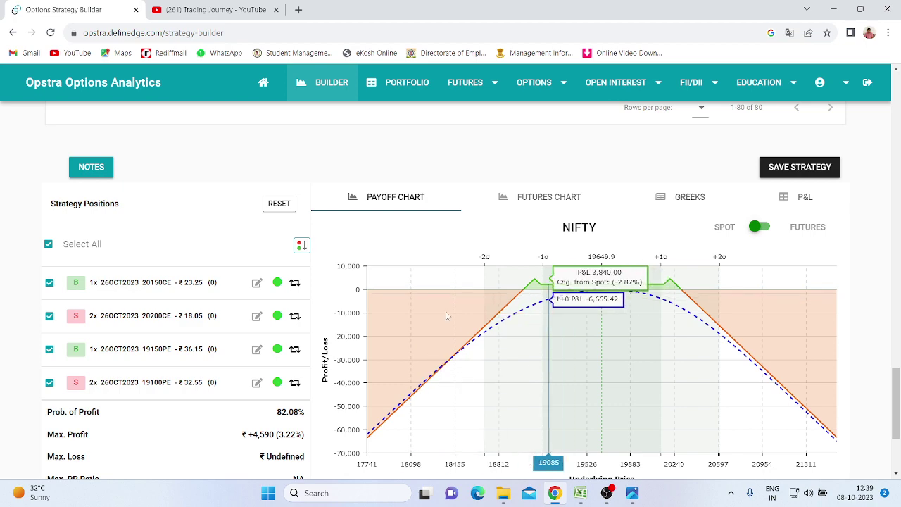
pyautogui.scroll(-3, 271, 384)
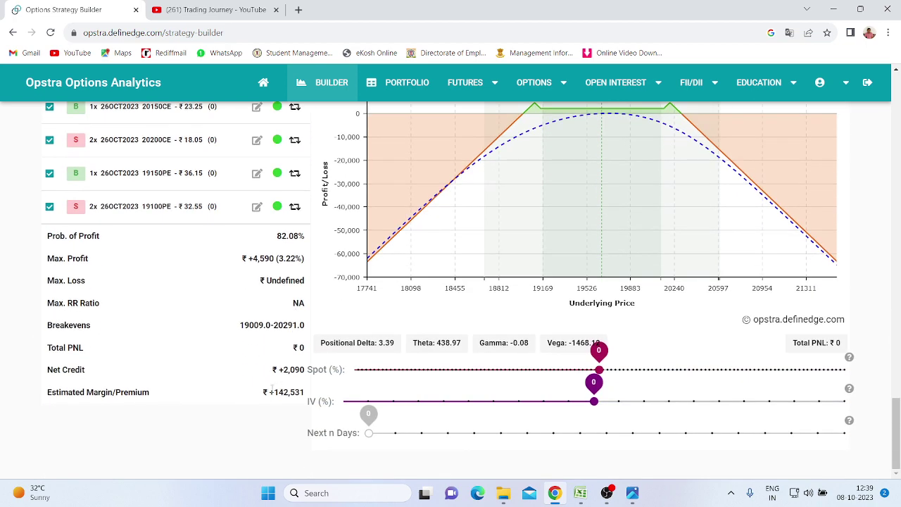
pyautogui.moveTo(269, 393); pyautogui.dragTo(303, 392)
pyautogui.click(266, 408)
pyautogui.scroll(2, 255, 384)
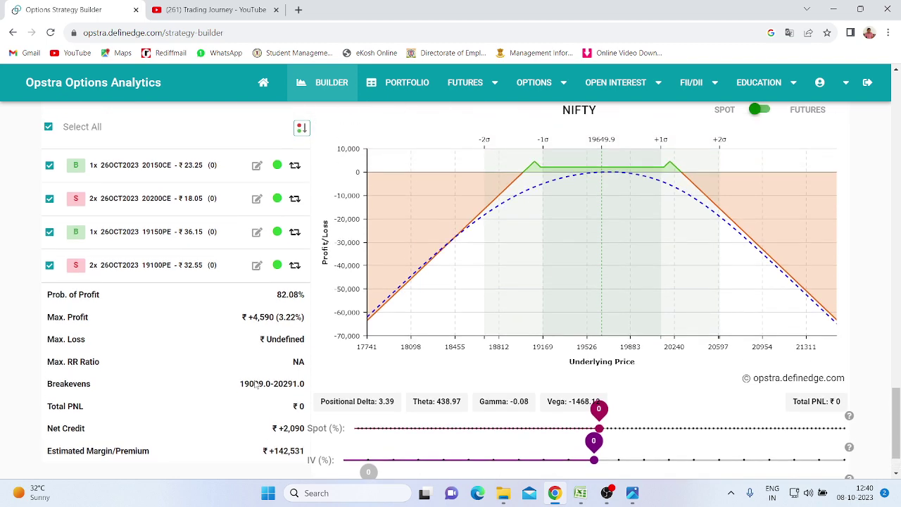
pyautogui.scroll(-2, 256, 384)
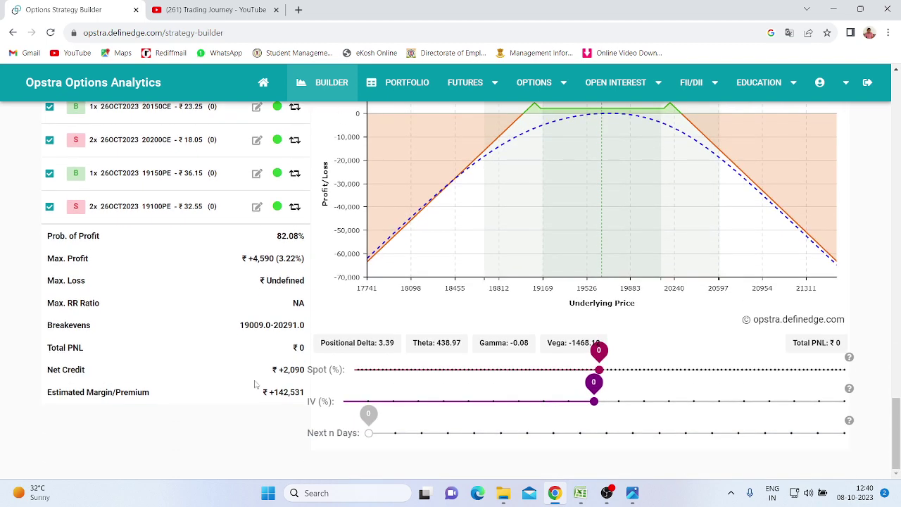
# Switch back to the Excel backtest worksheet and review the monthly results and adjustment entries on Sheet2.
pyautogui.moveTo(580, 493)
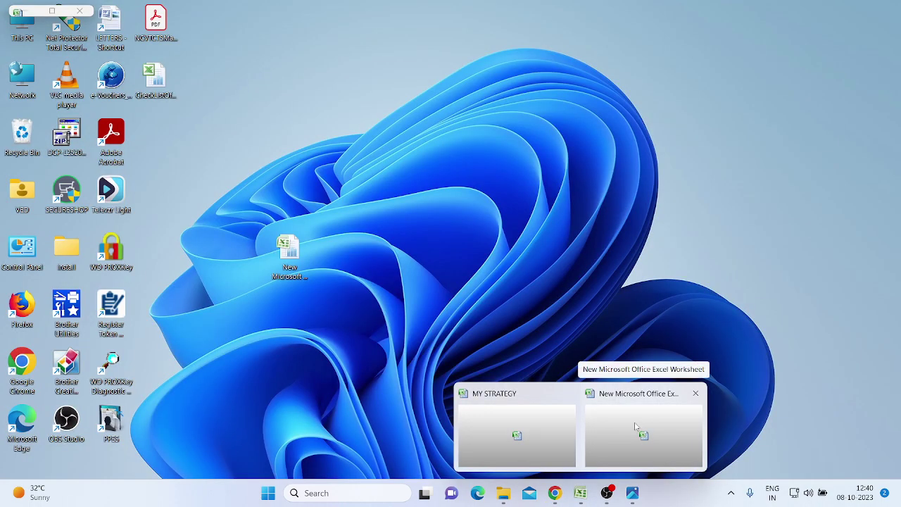
pyautogui.click(641, 431)
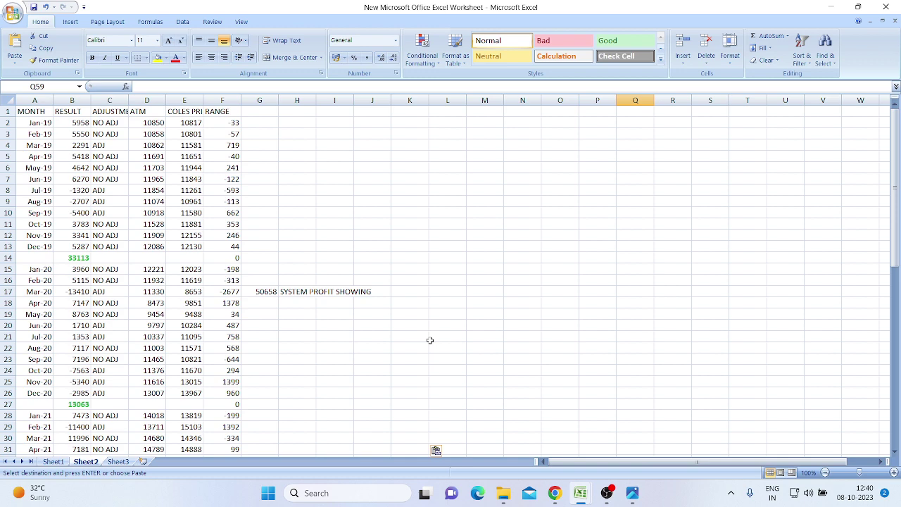
pyautogui.scroll(-3, 433, 341)
pyautogui.scroll(3, 432, 328)
# Return to the strategy builder in Chrome and review the four 26OCT2023 option legs, maximum profit and estimated margin.
pyautogui.click(555, 493)
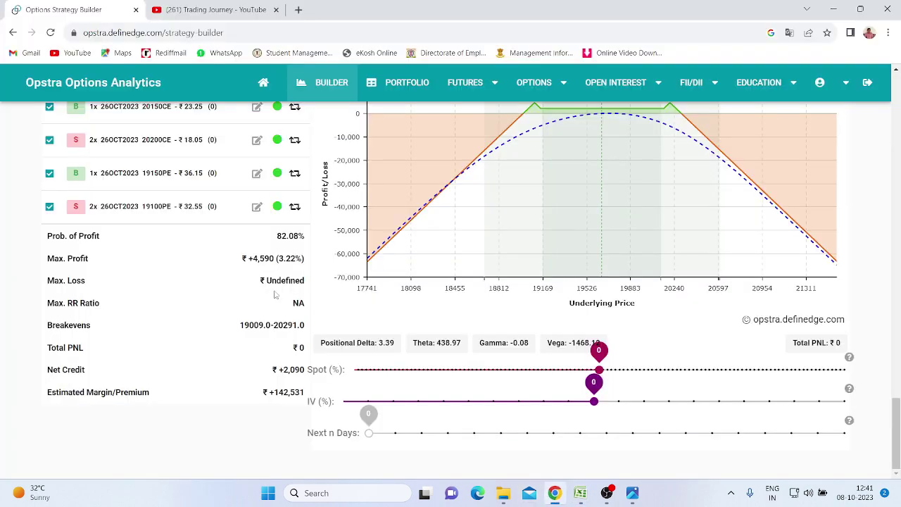
pyautogui.scroll(3, 275, 303)
pyautogui.scroll(-2, 261, 197)
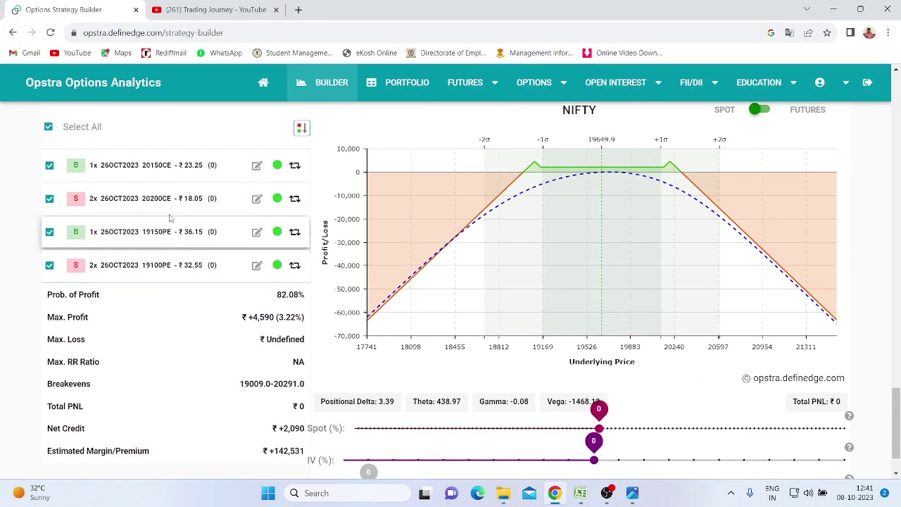
pyautogui.scroll(3, 257, 239)
pyautogui.scroll(-1, 588, 374)
pyautogui.scroll(-2, 589, 374)
pyautogui.scroll(-1, 156, 304)
pyautogui.scroll(-1, 176, 359)
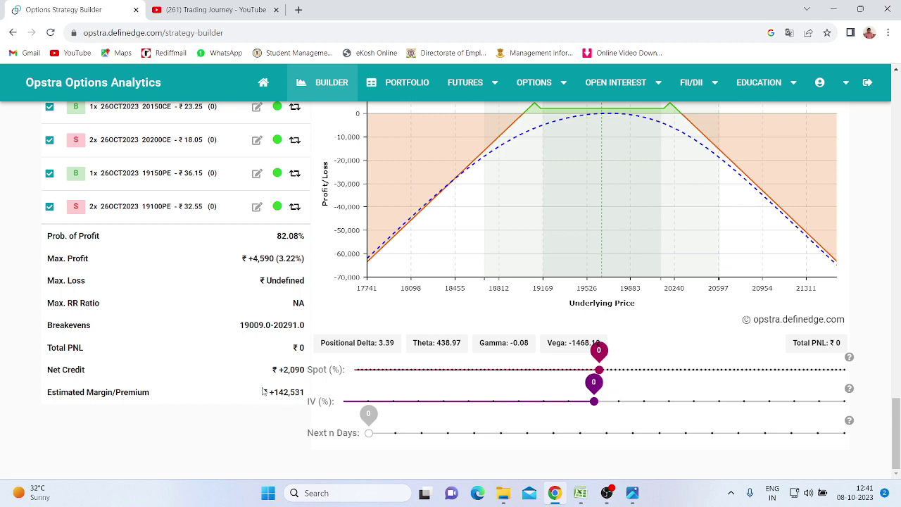
pyautogui.scroll(1, 262, 392)
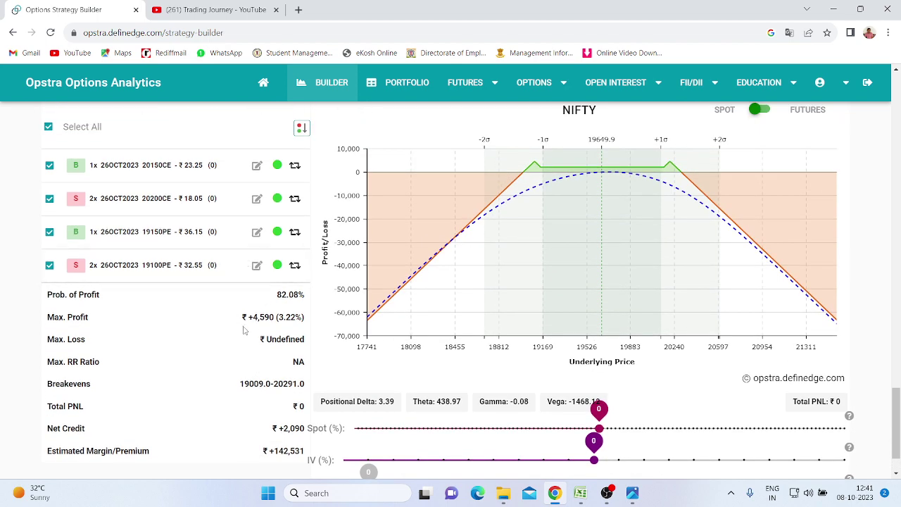
pyautogui.scroll(1, 229, 328)
pyautogui.scroll(2, 236, 331)
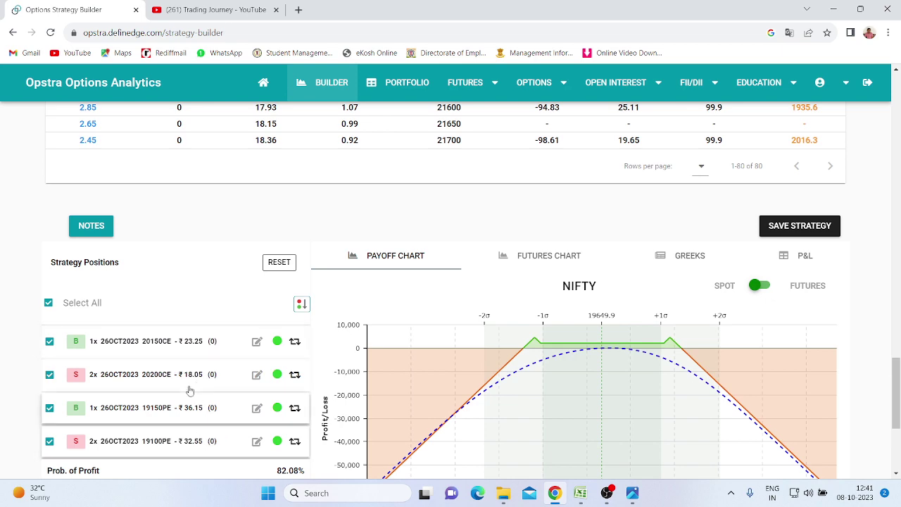
# Examine the option chain's premiums and implied volatility for the strikes above 20200.
pyautogui.scroll(4, 373, 256)
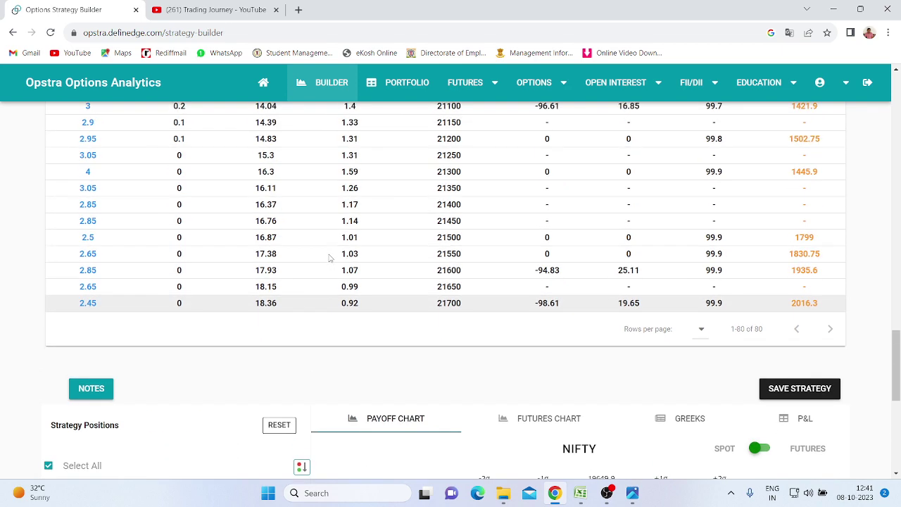
pyautogui.scroll(2, 404, 278)
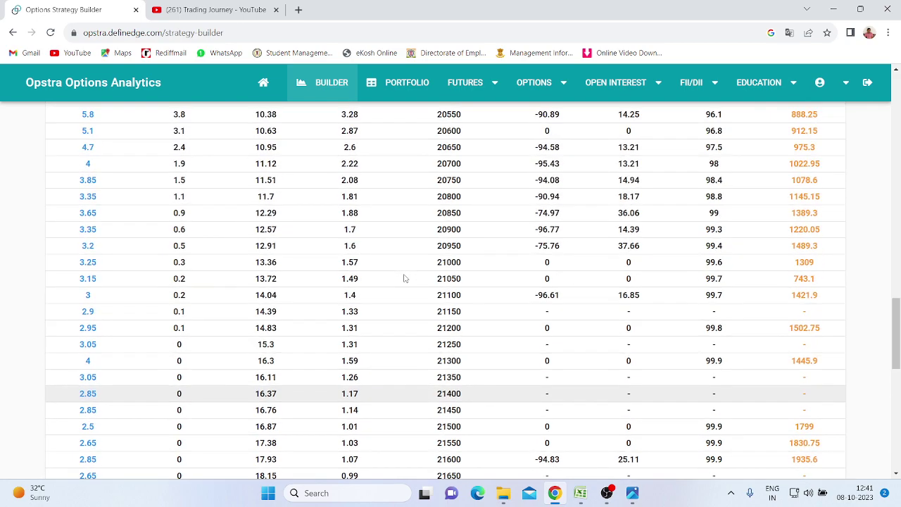
pyautogui.scroll(-1, 368, 278)
pyautogui.scroll(4, 486, 295)
pyautogui.scroll(-3, 486, 295)
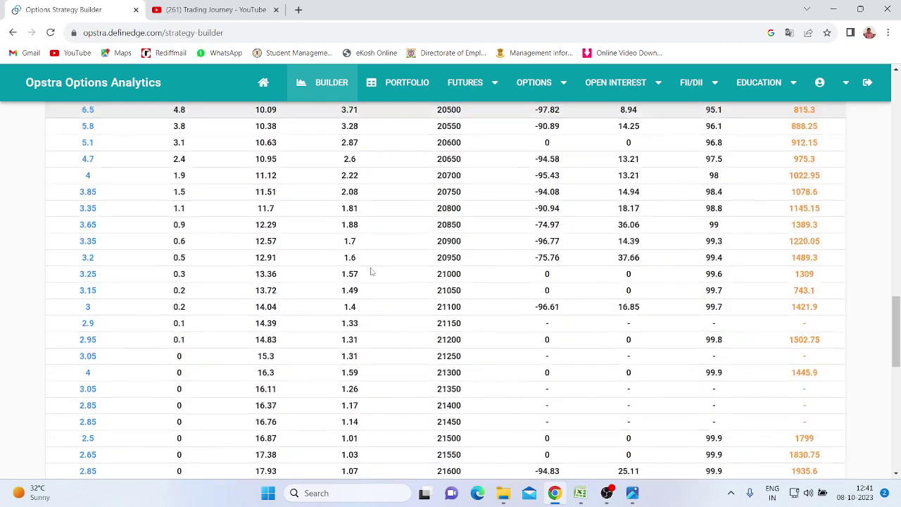
pyautogui.scroll(2, 317, 268)
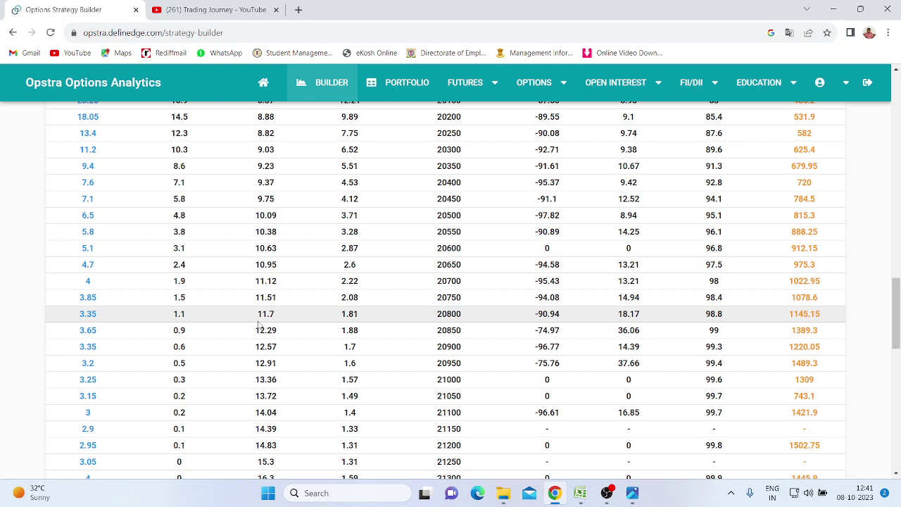
# Compare the bought and sold call and put legs with the strategy's net credit, breakevens and margin, checking the option chain in between.
pyautogui.scroll(-10, 259, 325)
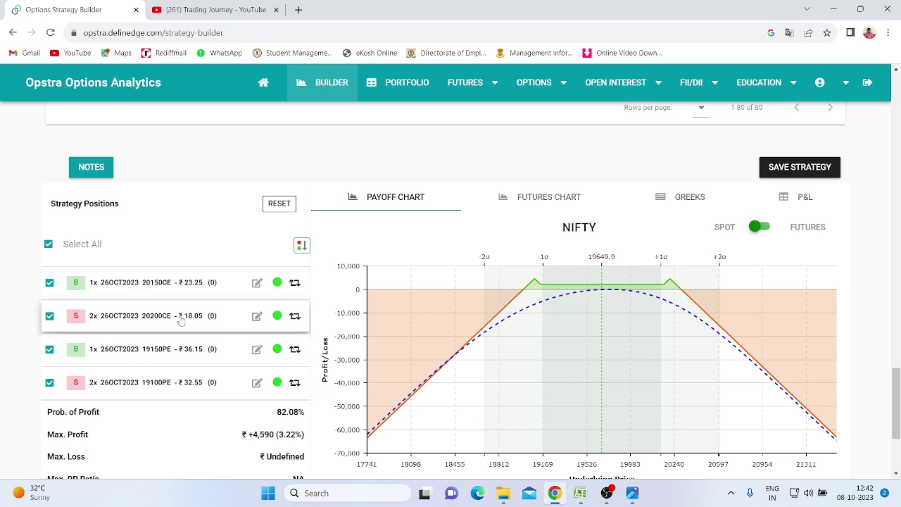
pyautogui.scroll(-2, 164, 370)
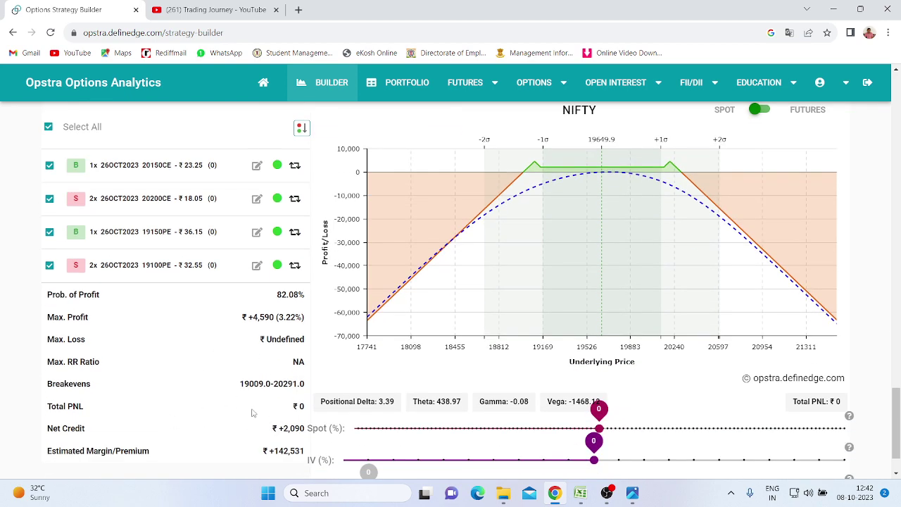
pyautogui.scroll(2, 253, 413)
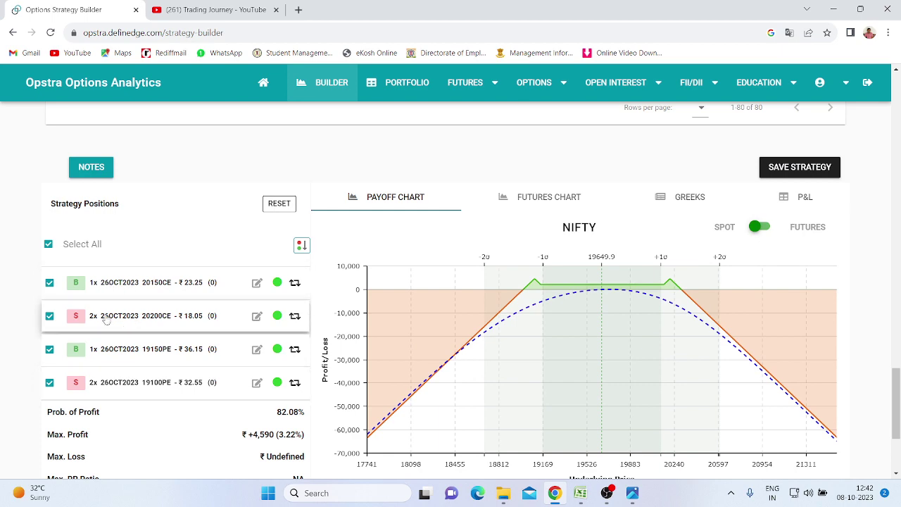
pyautogui.scroll(5, 169, 315)
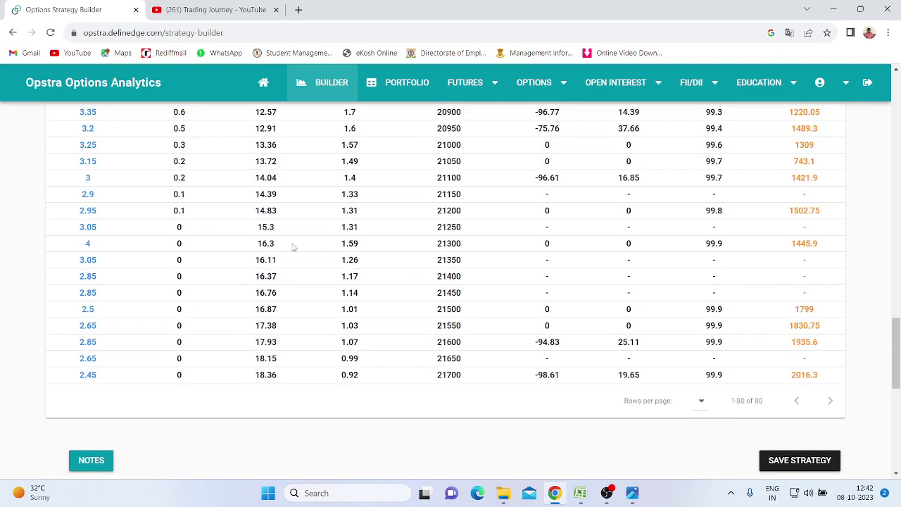
pyautogui.scroll(1, 288, 176)
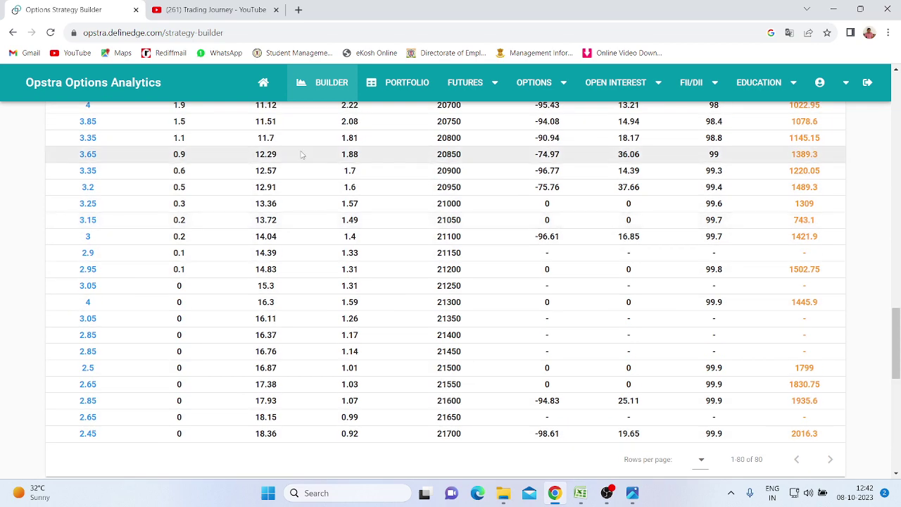
pyautogui.scroll(-7, 245, 211)
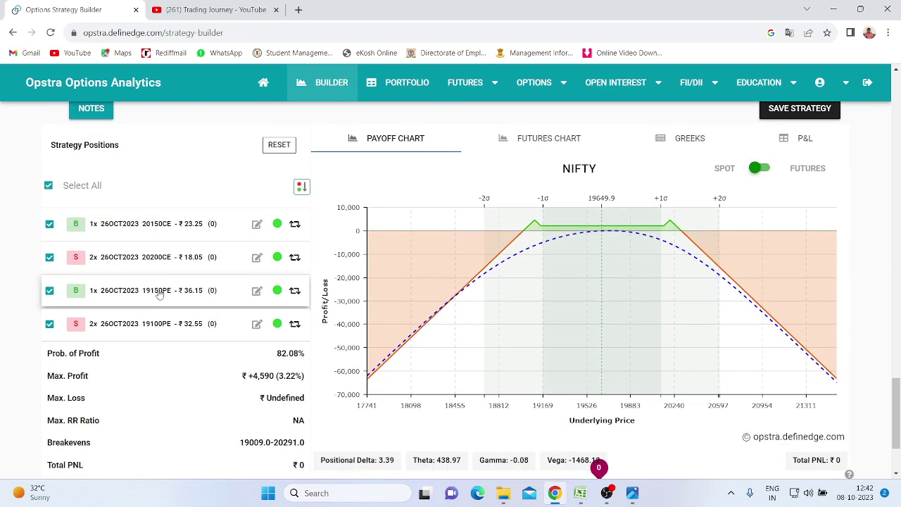
pyautogui.scroll(-2, 197, 374)
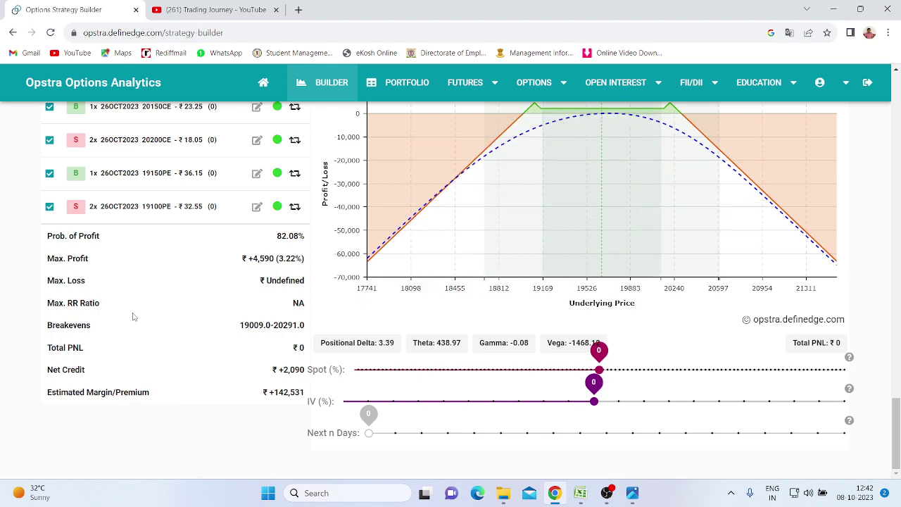
pyautogui.scroll(2, 145, 323)
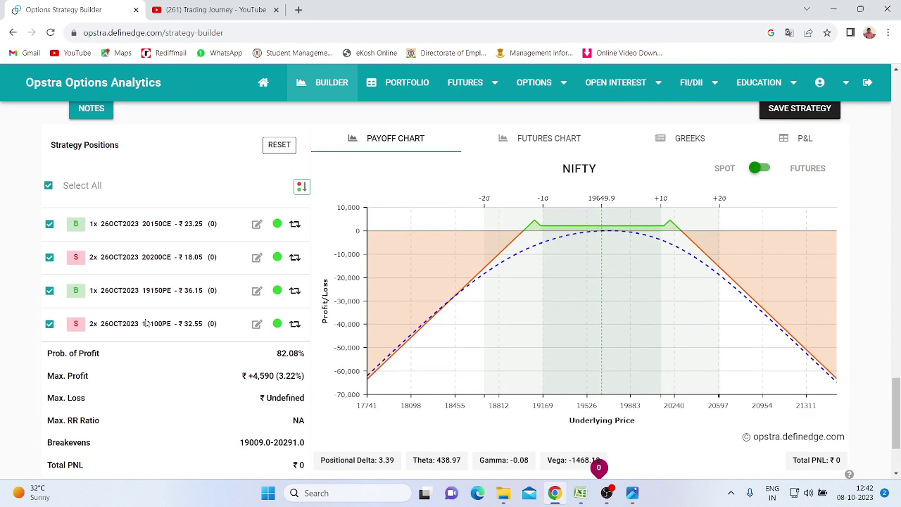
pyautogui.scroll(2, 150, 326)
pyautogui.scroll(3, 151, 326)
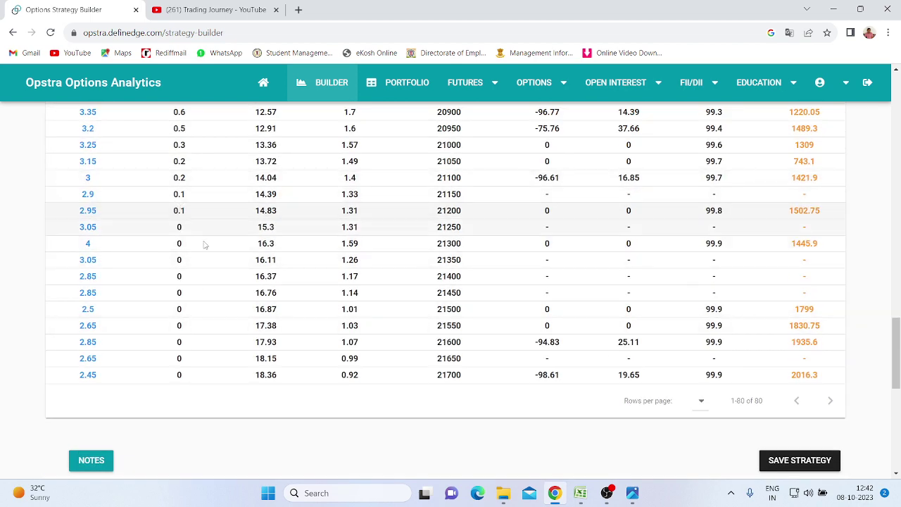
pyautogui.scroll(-2, 161, 434)
pyautogui.scroll(-1, 176, 433)
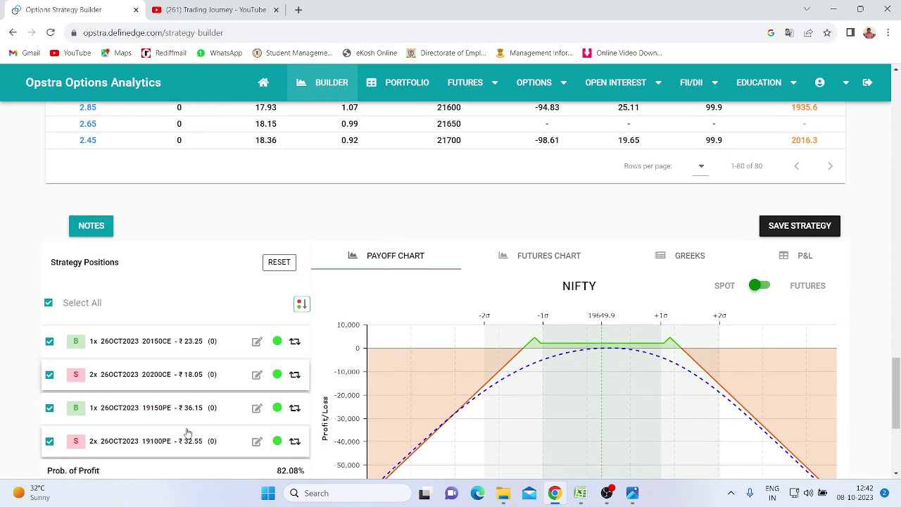
pyautogui.scroll(-2, 211, 400)
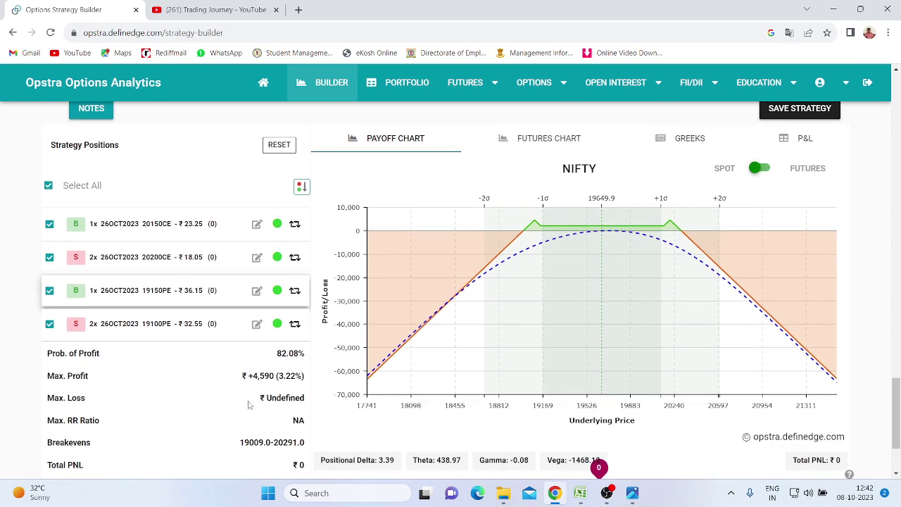
pyautogui.scroll(-2, 177, 415)
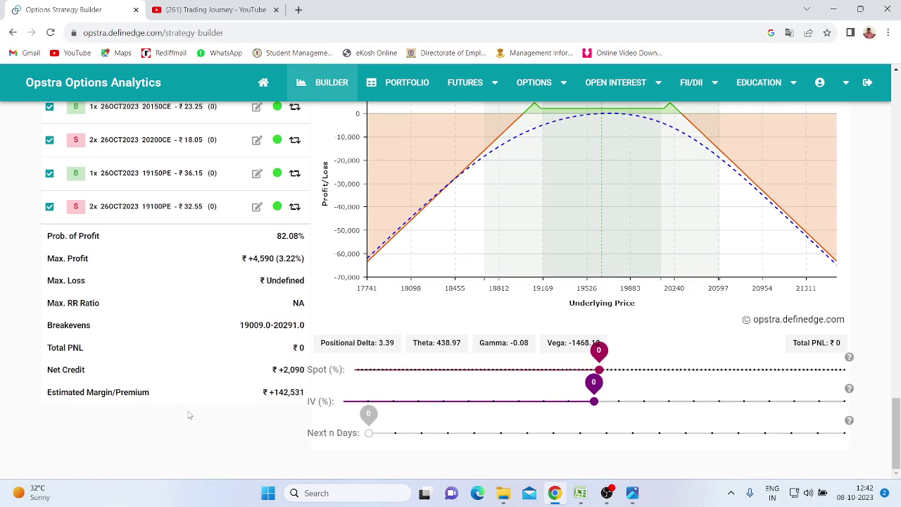
# Examine the strategy's maximum loss, breakevens and margin together with the profit and loss at different NIFTY prices on the payoff chart.
pyautogui.scroll(1, 199, 378)
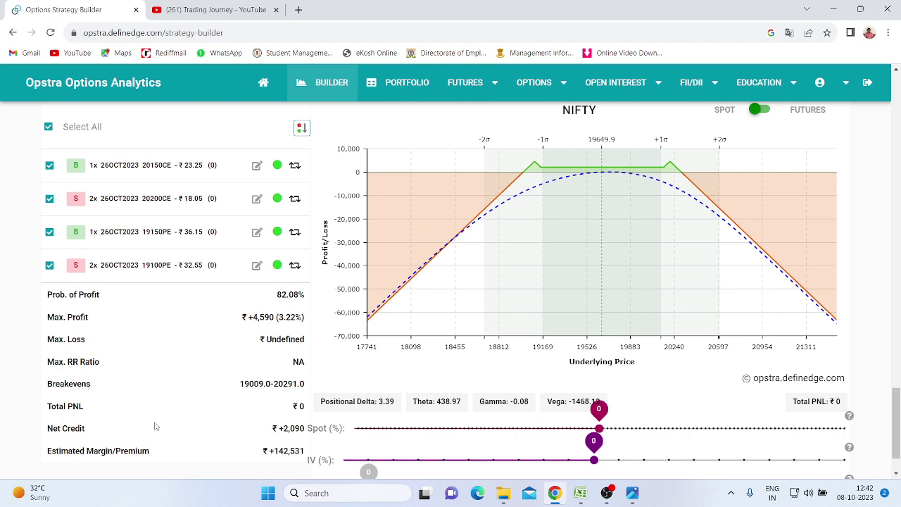
pyautogui.doubleClick(262, 340)
pyautogui.click(256, 343)
pyautogui.doubleClick(255, 343)
pyautogui.click(205, 343)
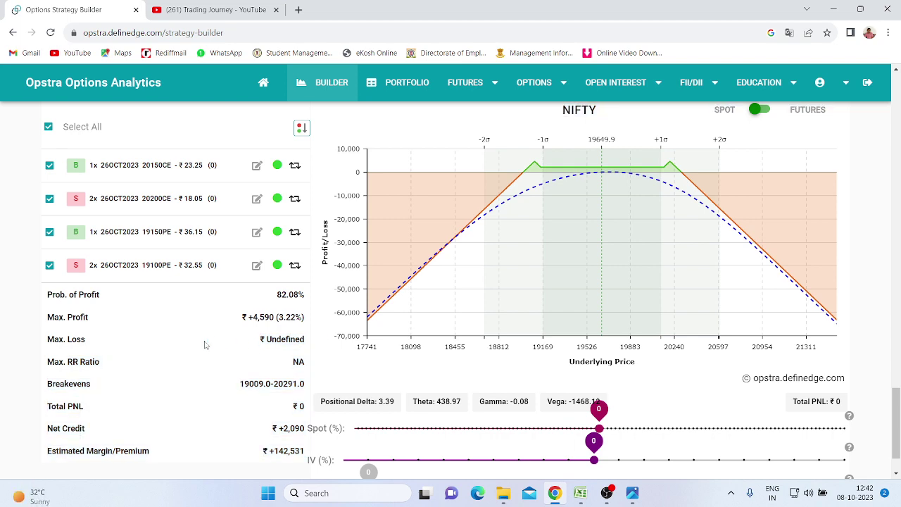
pyautogui.scroll(2, 205, 344)
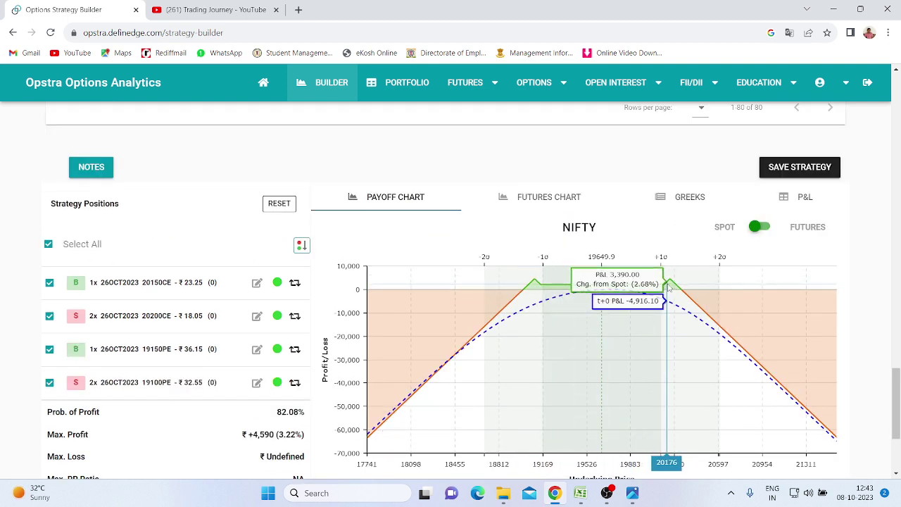
pyautogui.scroll(-3, 238, 396)
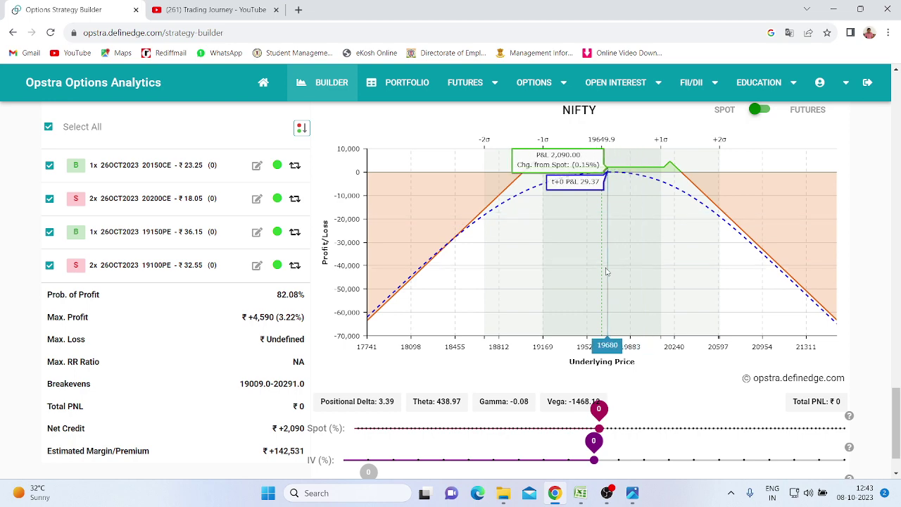
pyautogui.scroll(2, 260, 396)
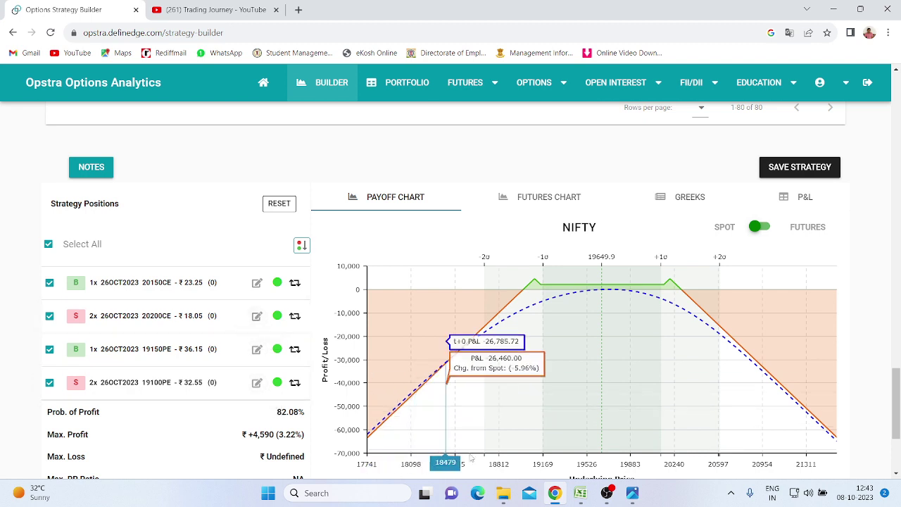
# Switch to the New Microsoft Office Excel Worksheet workbook and review the month, result, adjustment, ATM, close price and range columns on Sheet2.
pyautogui.moveTo(581, 492)
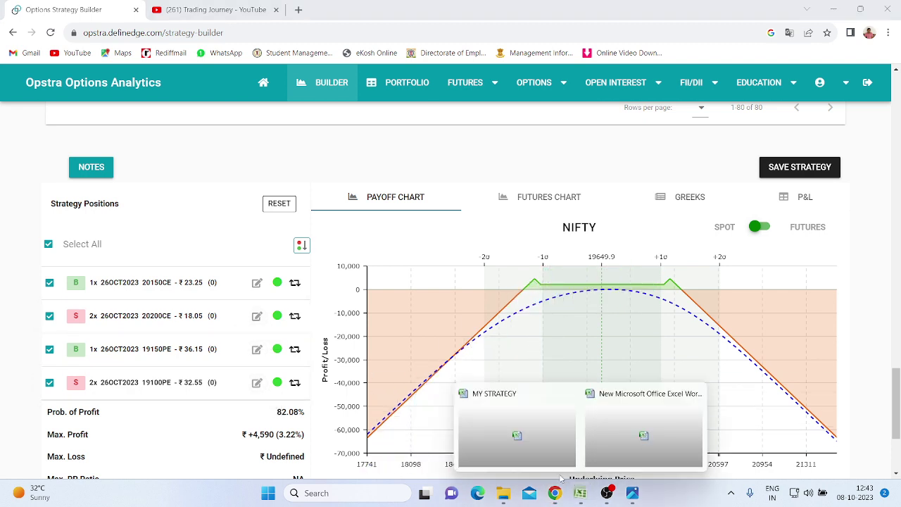
pyautogui.click(664, 431)
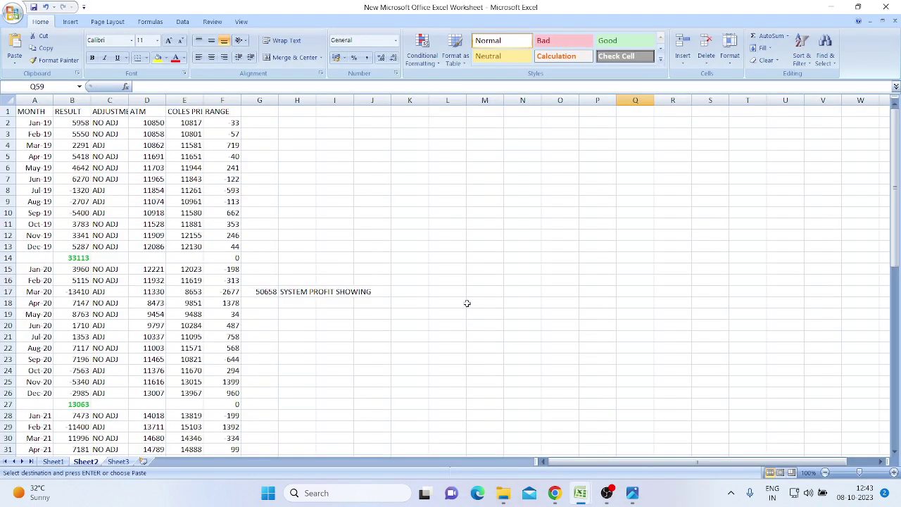
pyautogui.scroll(-5, 463, 304)
pyautogui.scroll(5, 325, 318)
pyautogui.click(36, 113)
pyautogui.moveTo(36, 116); pyautogui.dragTo(40, 138)
pyautogui.moveTo(80, 111); pyautogui.dragTo(112, 138)
pyautogui.moveTo(149, 113); pyautogui.dragTo(187, 146)
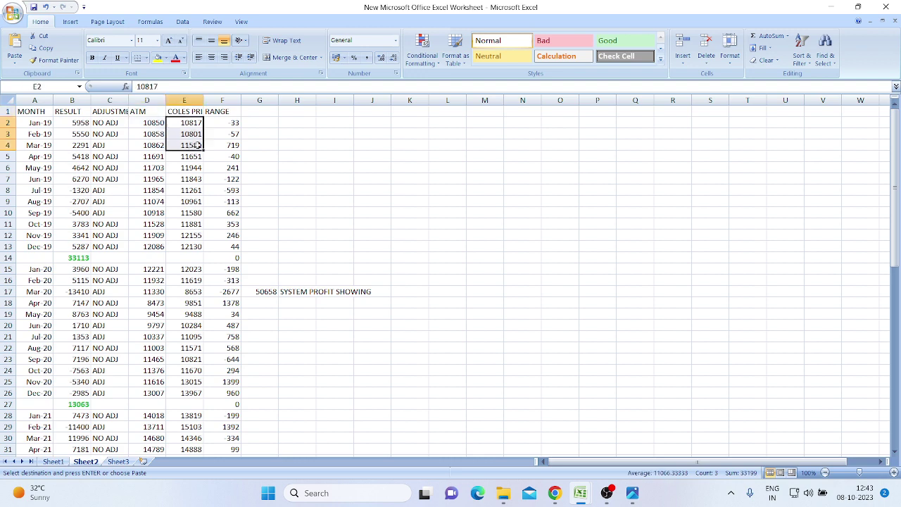
pyautogui.moveTo(223, 112); pyautogui.dragTo(227, 145)
pyautogui.click(506, 165)
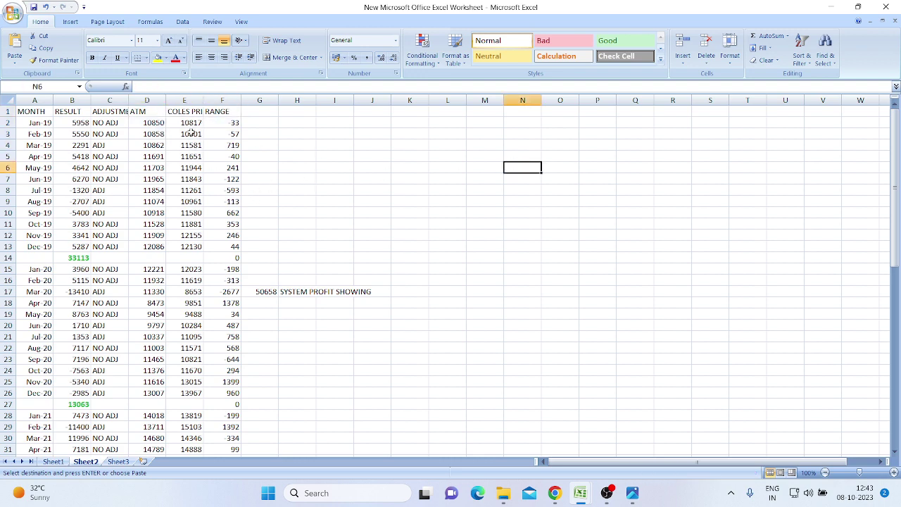
# Compare the ATM, close price and range columns for the 2019 months.
pyautogui.click(158, 110)
pyautogui.moveTo(158, 110); pyautogui.dragTo(232, 247)
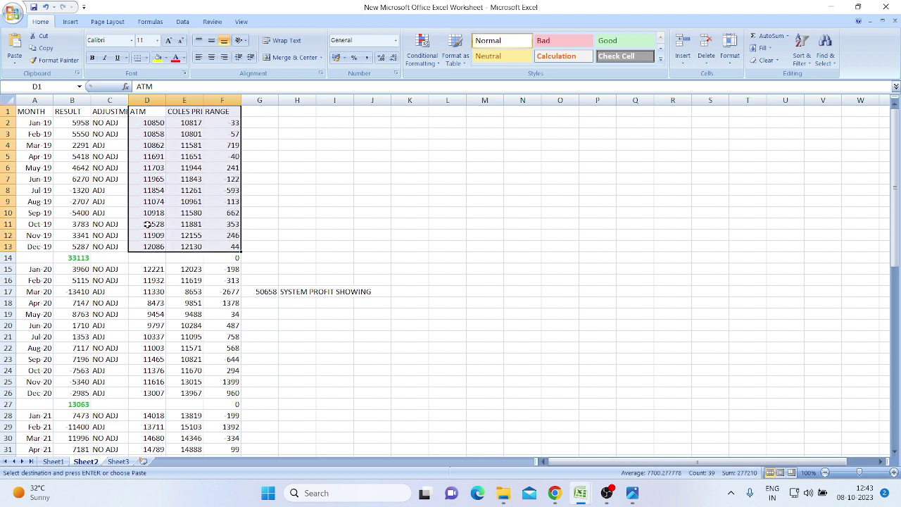
pyautogui.click(417, 205)
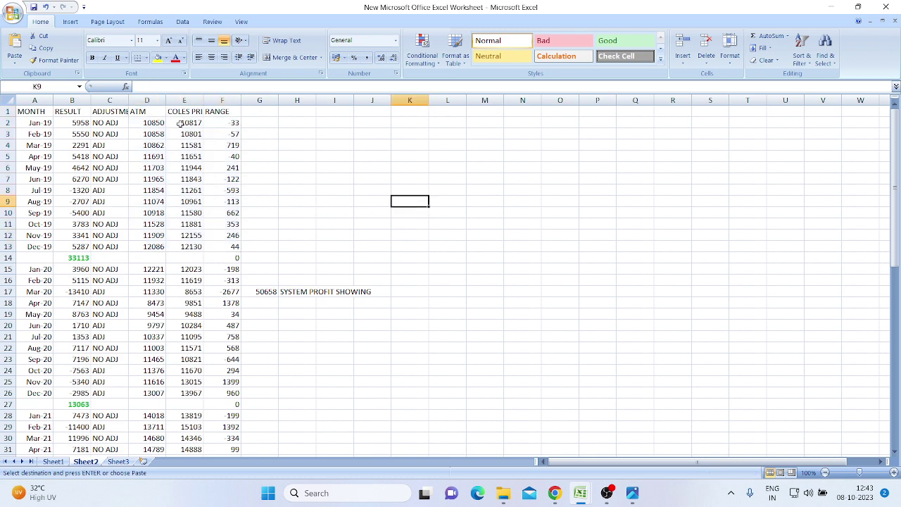
pyautogui.moveTo(159, 113); pyautogui.dragTo(224, 169)
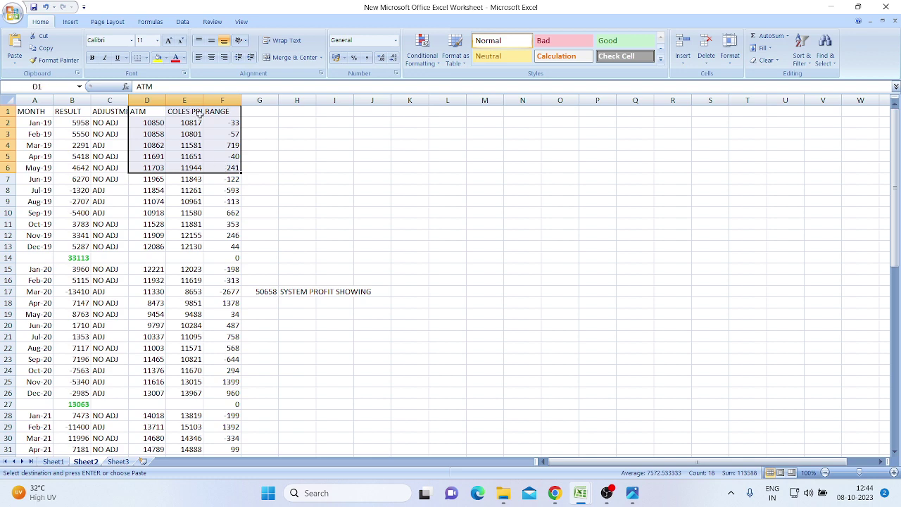
pyautogui.moveTo(151, 114); pyautogui.dragTo(228, 114)
pyautogui.click(362, 194)
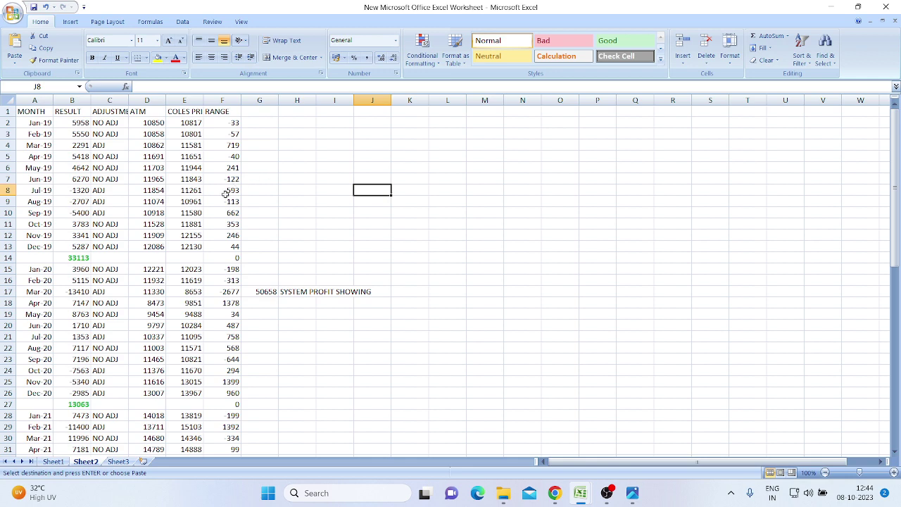
# Fill the month, result and adjustment header cells A1:C1 with yellow.
pyautogui.click(606, 493)
pyautogui.click(580, 493)
pyautogui.moveTo(41, 114); pyautogui.dragTo(99, 113)
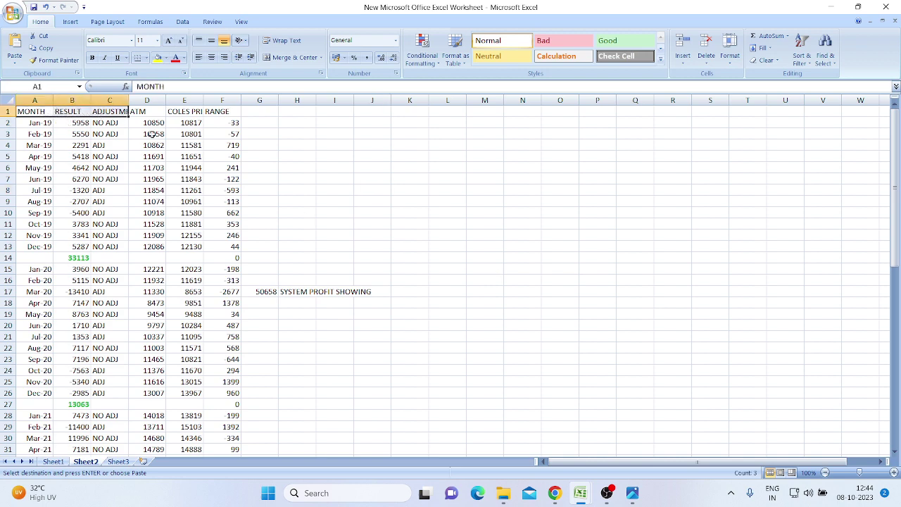
pyautogui.click(415, 167)
pyautogui.moveTo(35, 111); pyautogui.dragTo(117, 112)
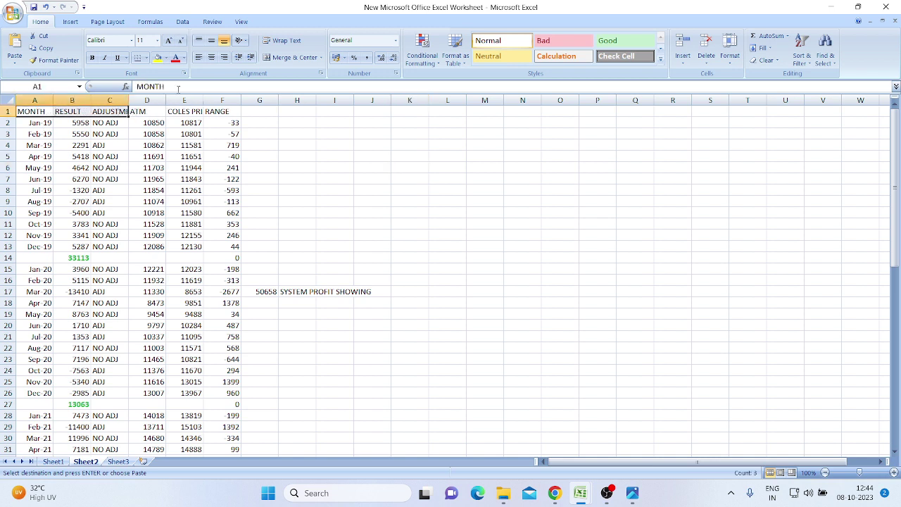
pyautogui.click(157, 58)
pyautogui.click(401, 179)
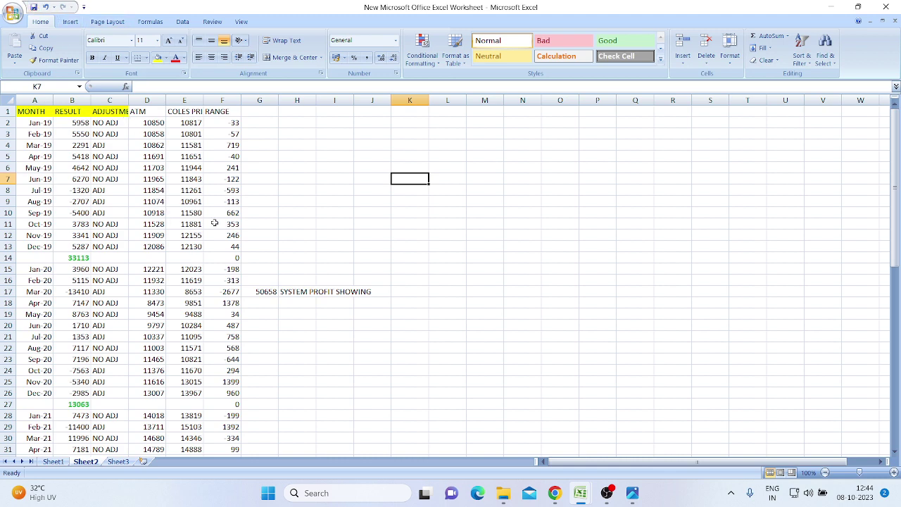
# Review the monthly results and the ADJ and NO ADJ entries from January 2019 through early 2023.
pyautogui.scroll(-1, 205, 229)
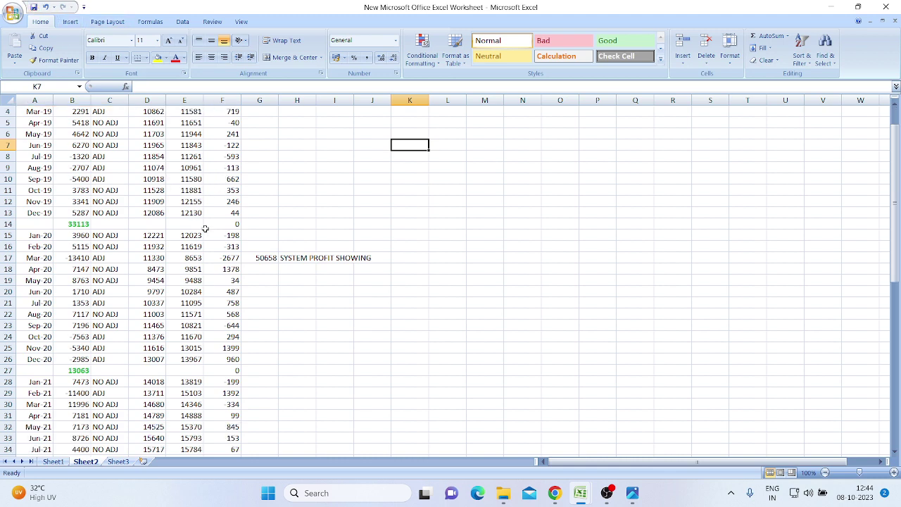
pyautogui.scroll(1, 205, 229)
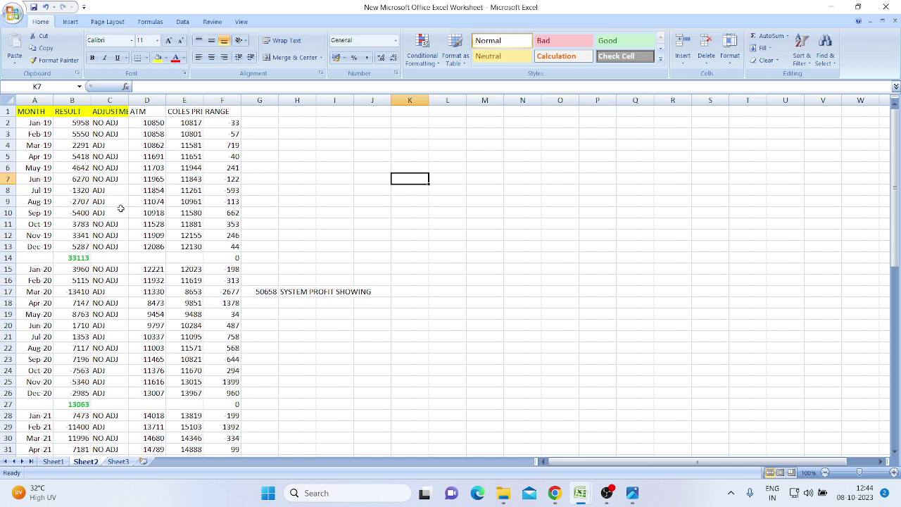
pyautogui.scroll(-13, 169, 246)
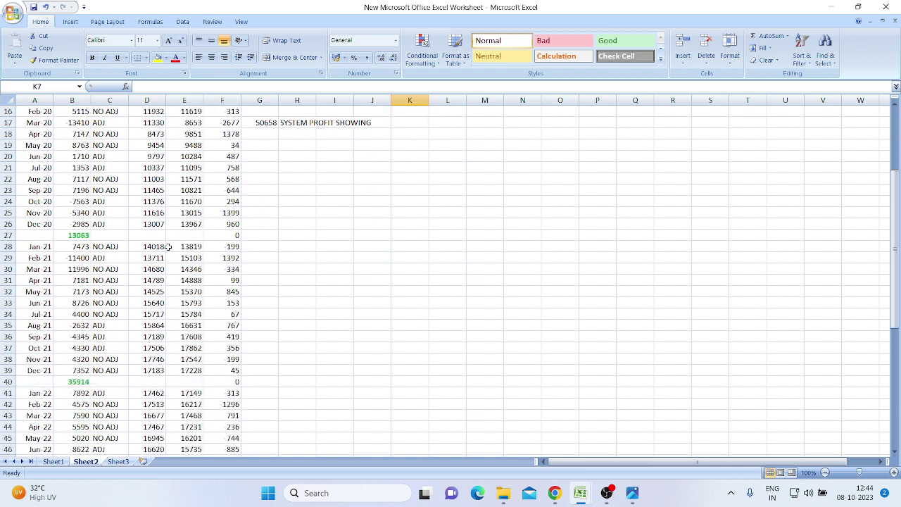
pyautogui.scroll(13, 168, 246)
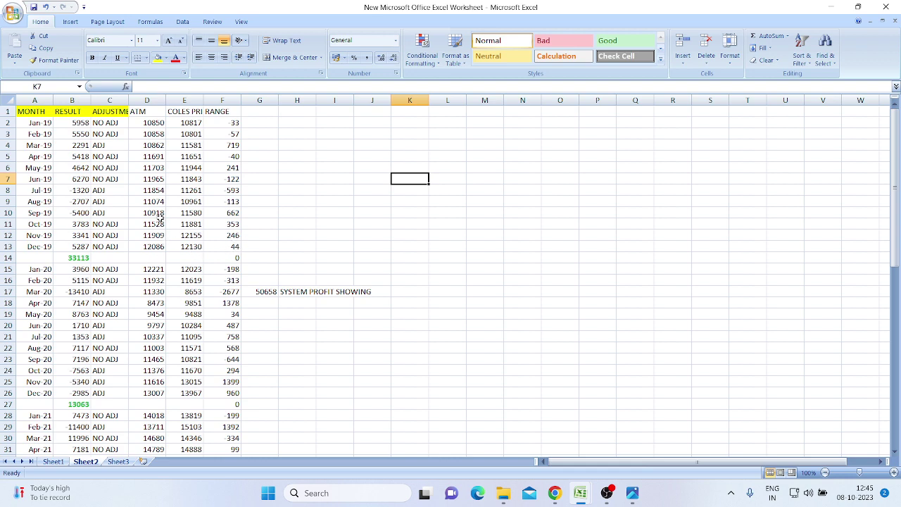
pyautogui.scroll(-3, 239, 323)
pyautogui.scroll(3, 239, 324)
pyautogui.scroll(-4, 120, 255)
pyautogui.scroll(-2, 122, 271)
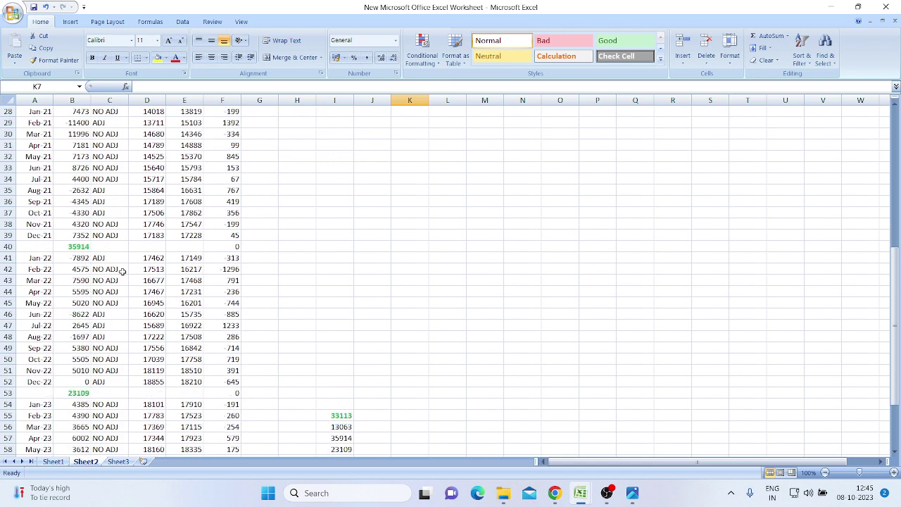
pyautogui.scroll(9, 345, 326)
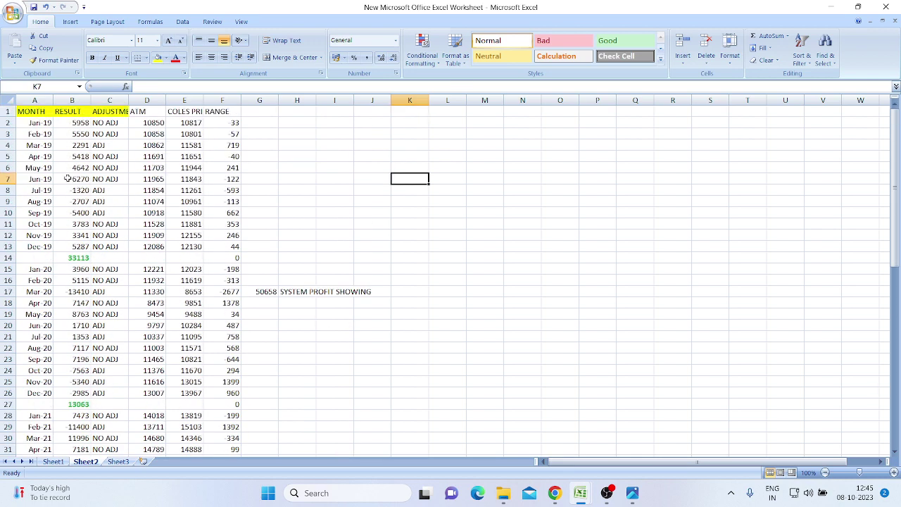
# Go through the backtest year by year from 2019 to 2023, including the yearly totals and the summary in column I.
pyautogui.moveTo(41, 124); pyautogui.dragTo(54, 393)
pyautogui.click(519, 202)
pyautogui.scroll(-12, 391, 286)
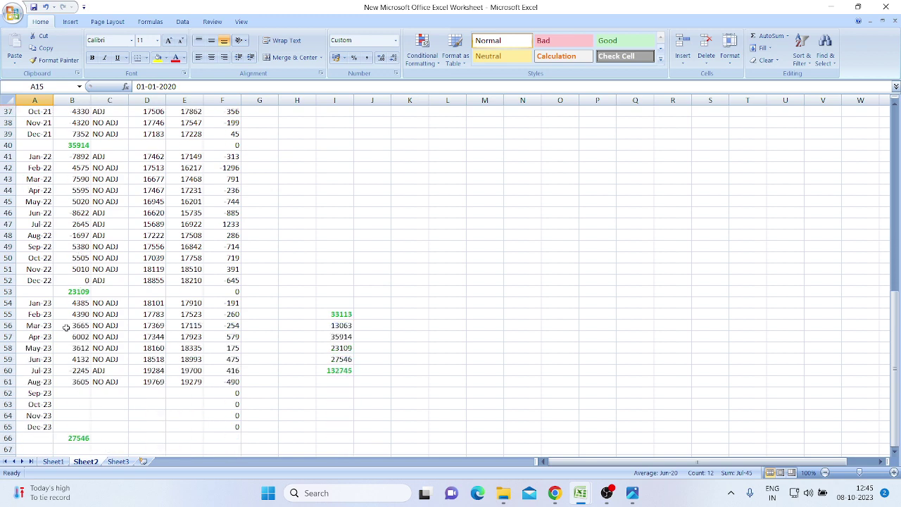
pyautogui.scroll(-1, 66, 328)
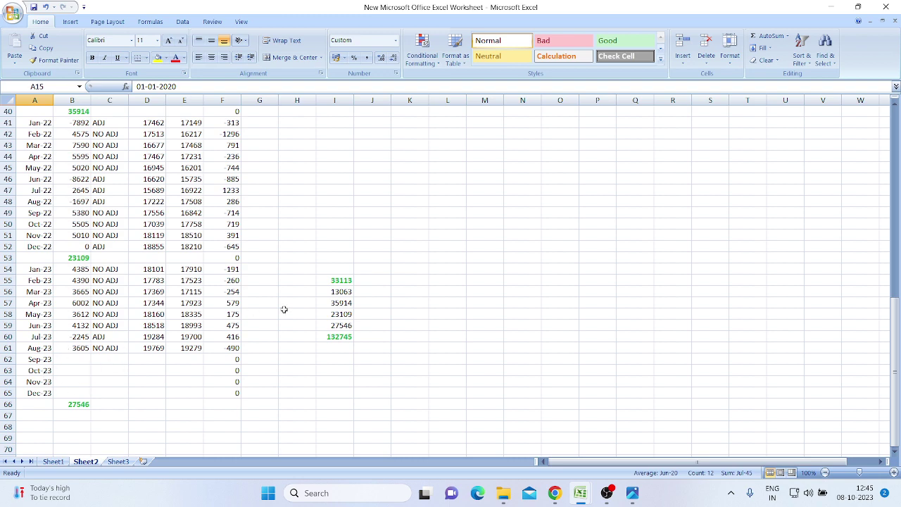
pyautogui.click(439, 314)
pyautogui.scroll(6, 173, 316)
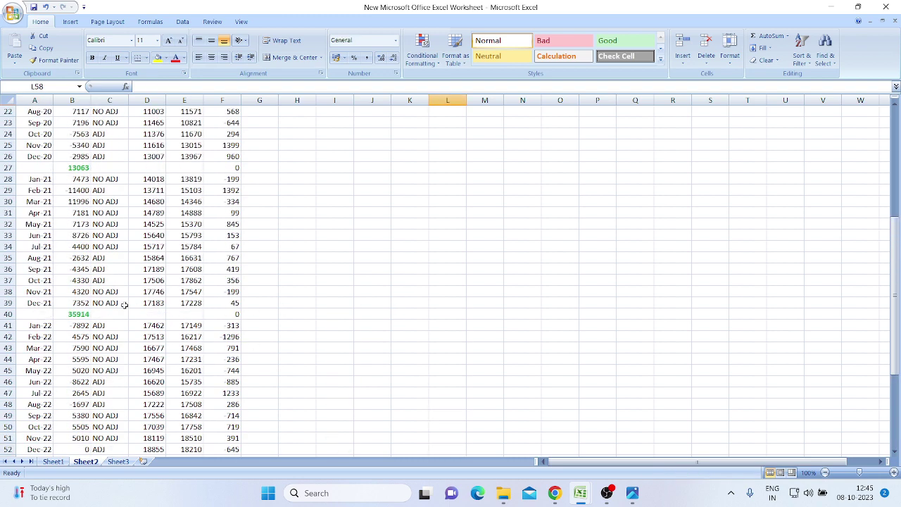
pyautogui.scroll(7, 124, 292)
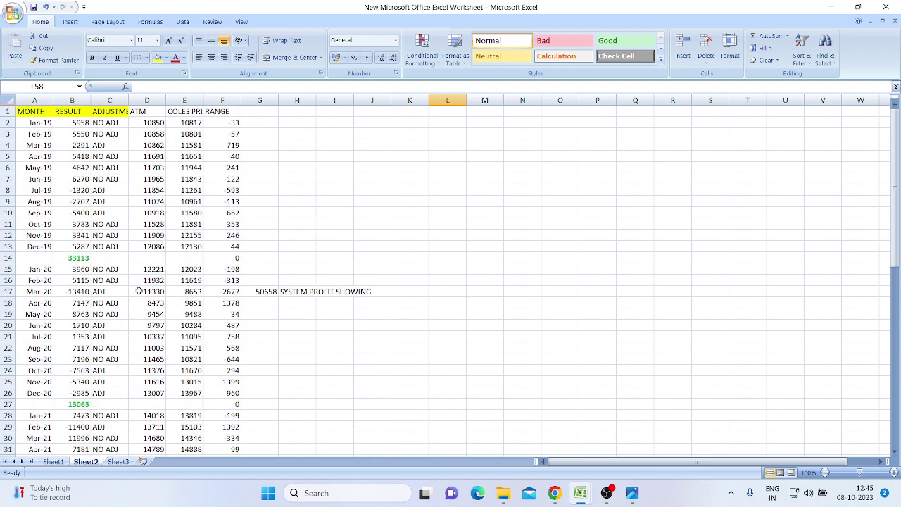
pyautogui.scroll(-8, 181, 201)
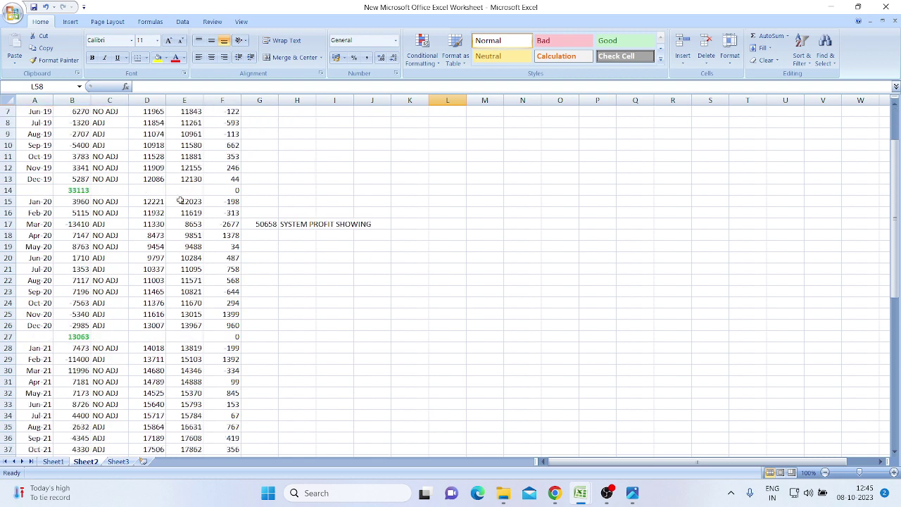
pyautogui.scroll(6, 194, 203)
pyautogui.scroll(1, 197, 201)
pyautogui.scroll(-12, 322, 291)
pyautogui.scroll(13, 323, 292)
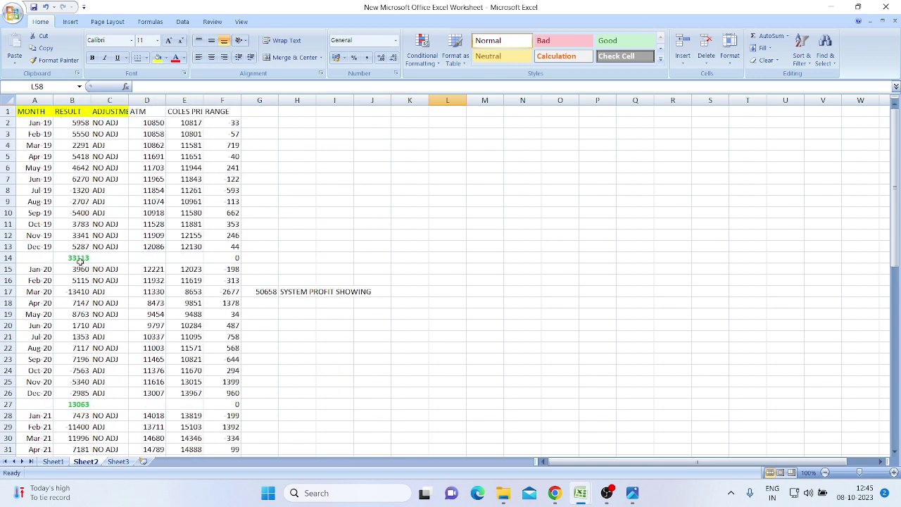
# Increase the font size of the 2019 total in cell B14 to 12.
pyautogui.click(79, 259)
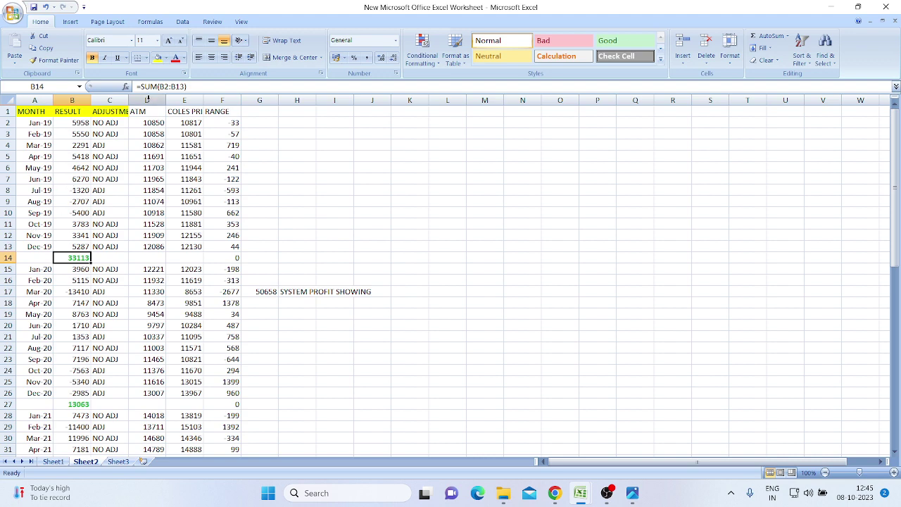
pyautogui.click(168, 40)
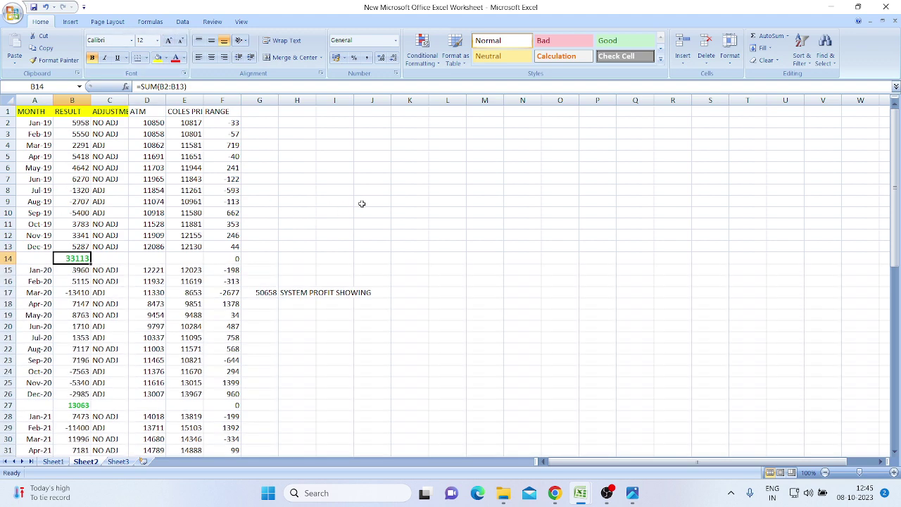
pyautogui.click(359, 204)
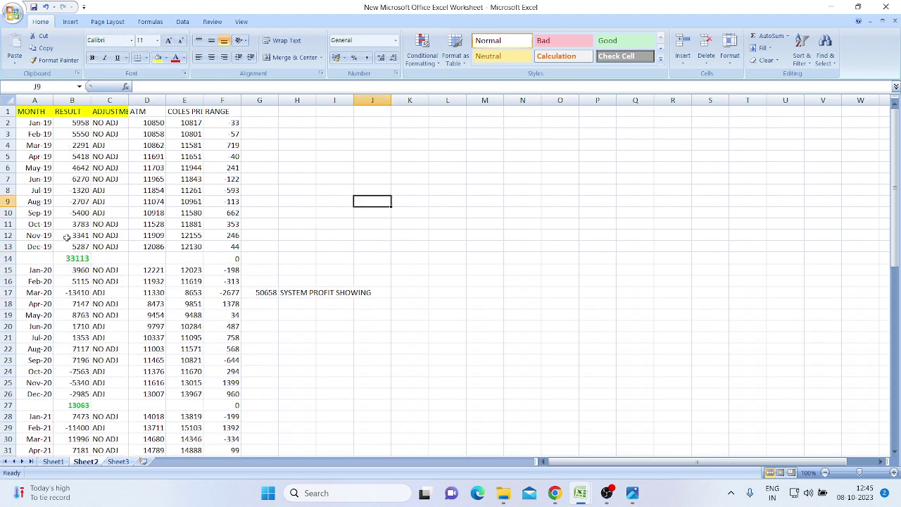
# Enlarge the 2020 total in cell B27 to font size 12.
pyautogui.scroll(-2, 73, 248)
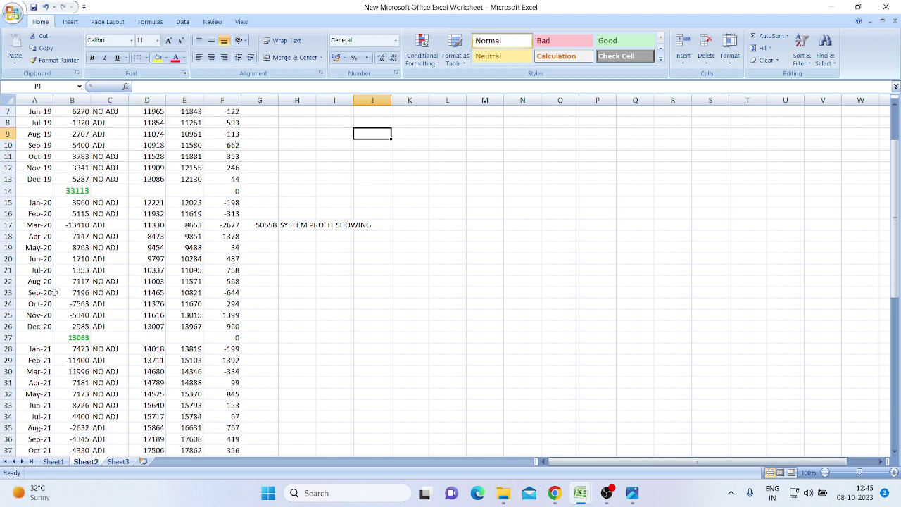
pyautogui.click(73, 337)
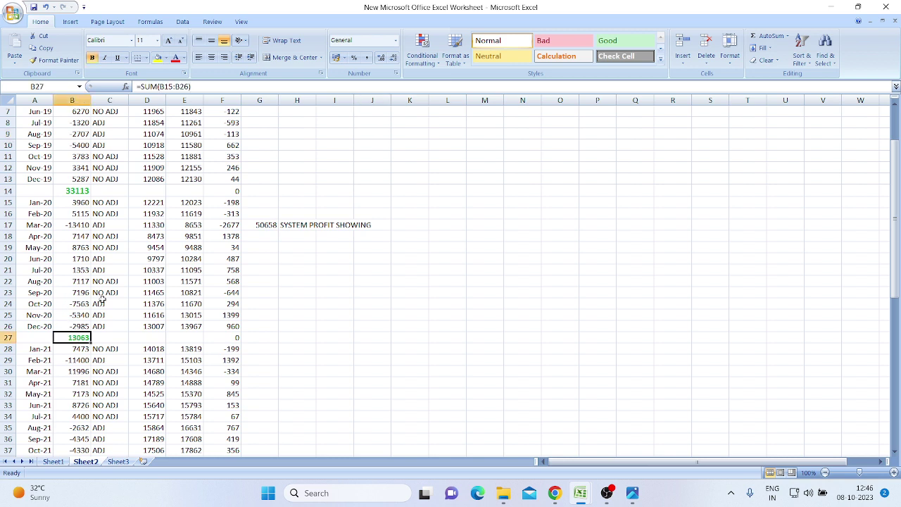
pyautogui.click(169, 40)
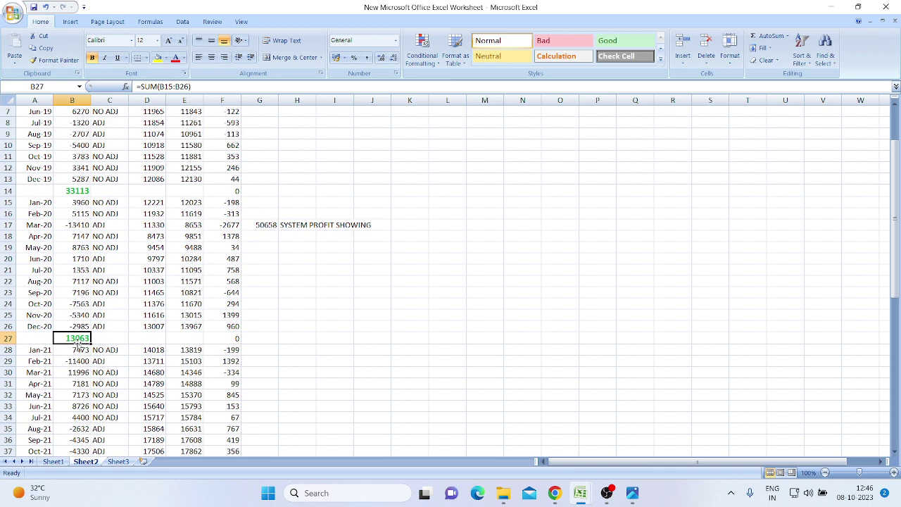
pyautogui.click(330, 324)
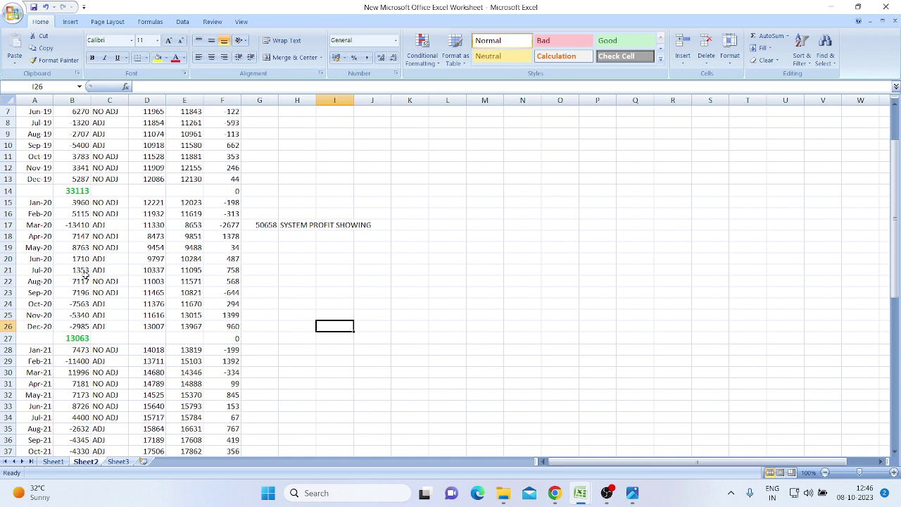
# Review the 2020 yearly total in cell B27 alongside the monthly results before and after it.
pyautogui.click(88, 339)
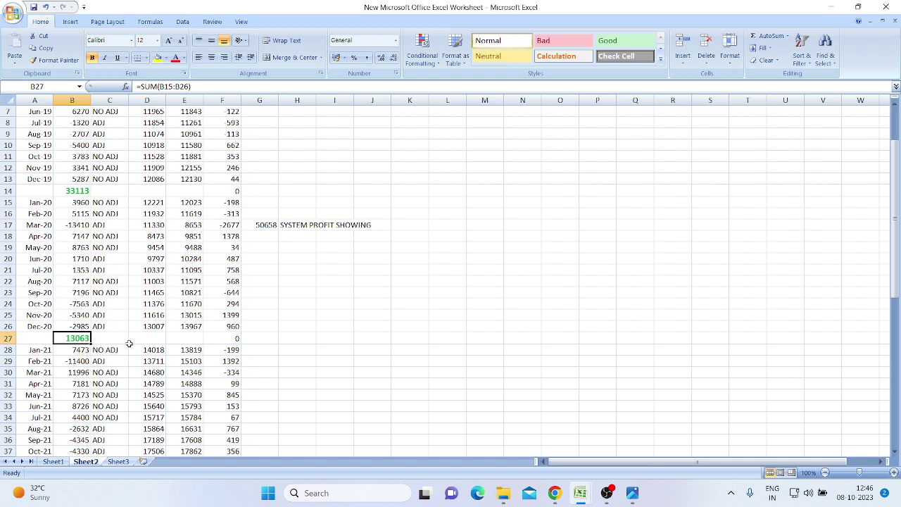
pyautogui.click(298, 326)
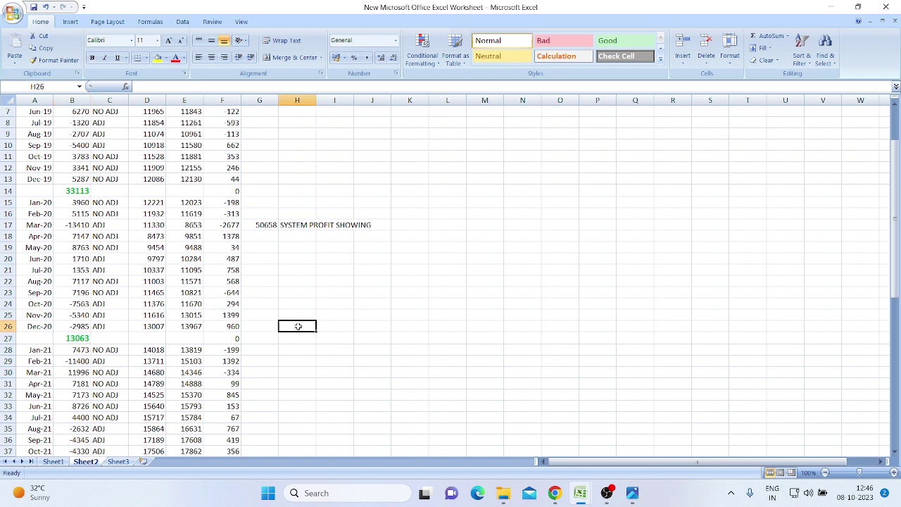
pyautogui.scroll(-2, 298, 326)
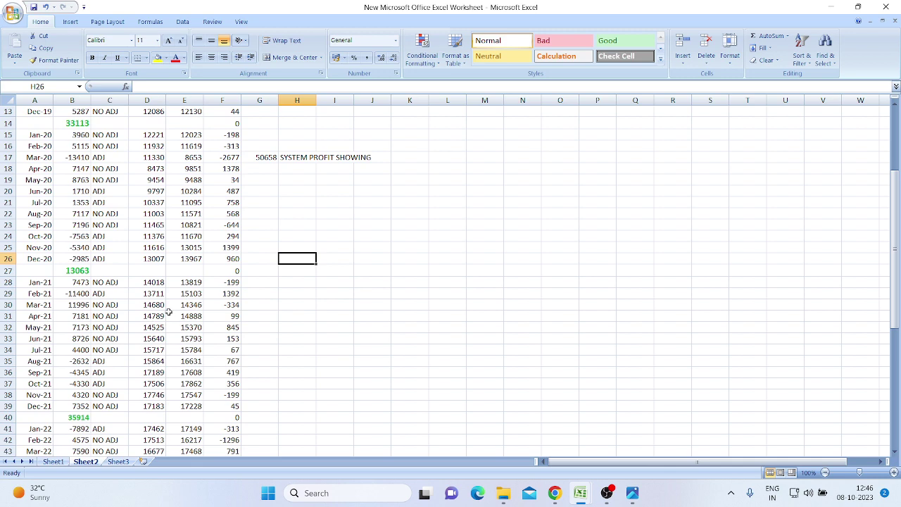
pyautogui.scroll(1, 169, 312)
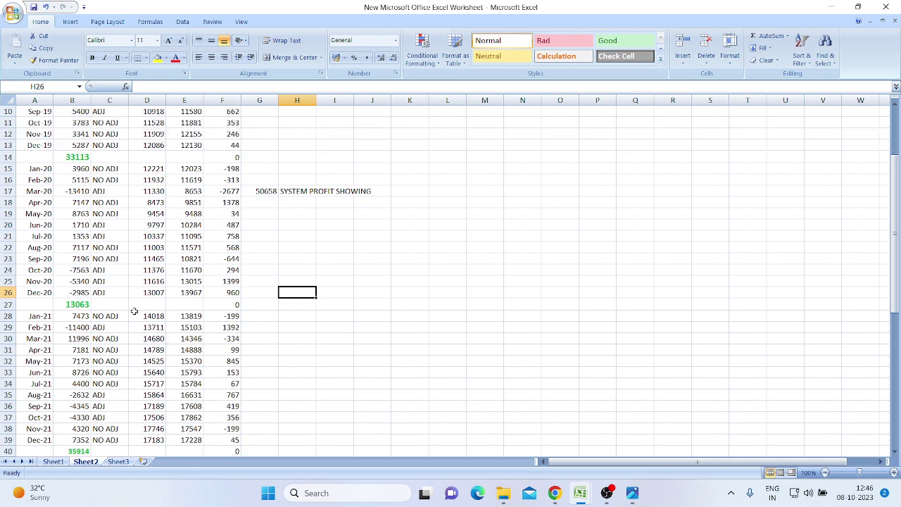
pyautogui.scroll(-1, 134, 311)
pyautogui.click(80, 270)
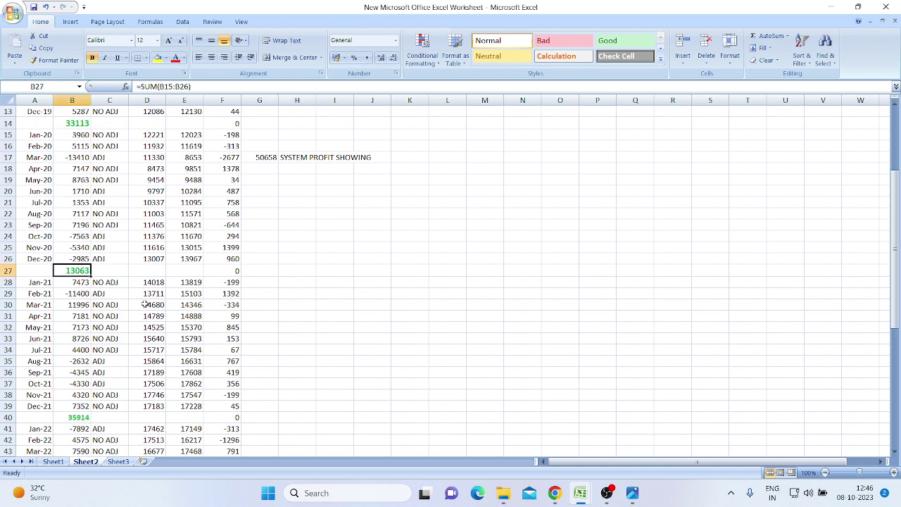
# Increase the font size of the 2021 total in cell B40 by one step, matching the 2020 total.
pyautogui.scroll(-3, 145, 304)
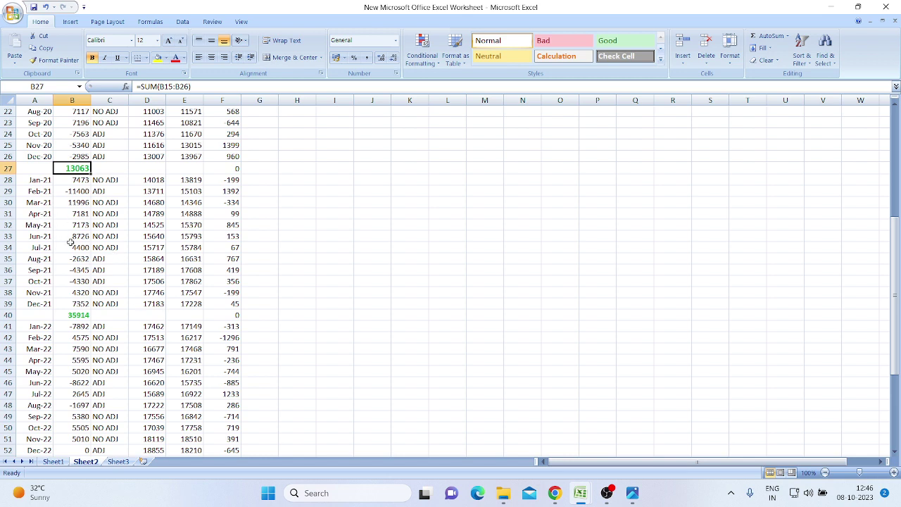
pyautogui.click(81, 314)
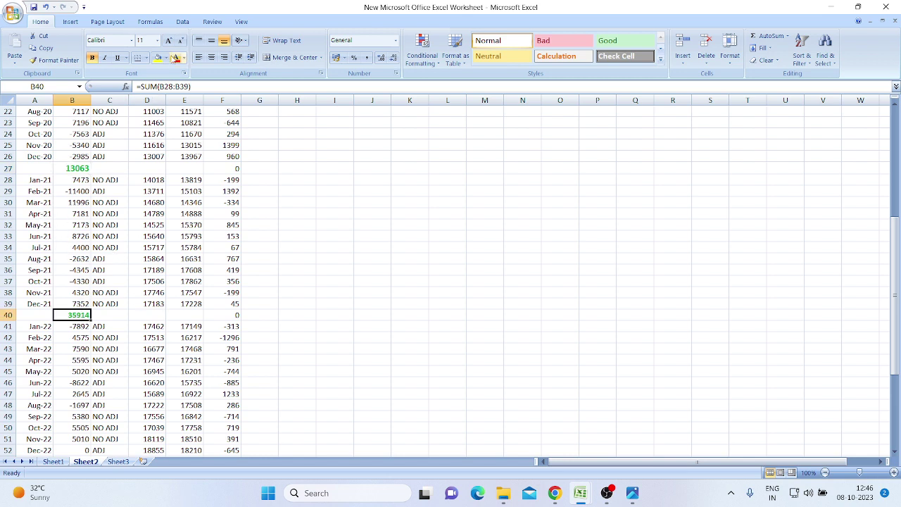
pyautogui.click(169, 40)
pyautogui.click(408, 215)
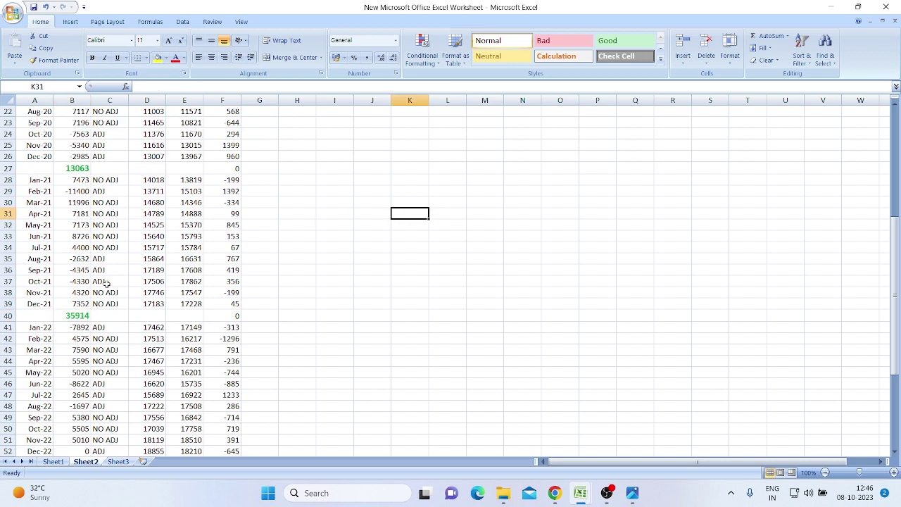
# Enlarge the 2022 total in cell B53 by one font size to match the other yearly totals.
pyautogui.scroll(-3, 98, 340)
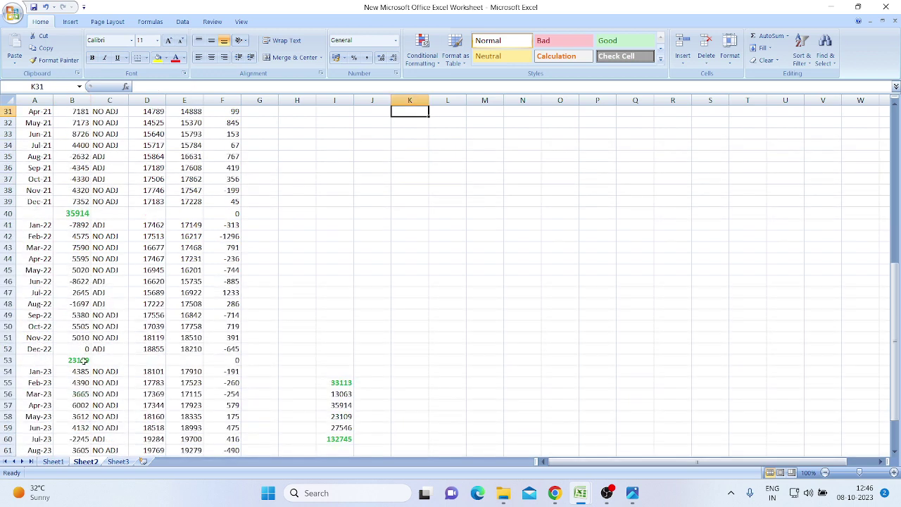
pyautogui.click(83, 360)
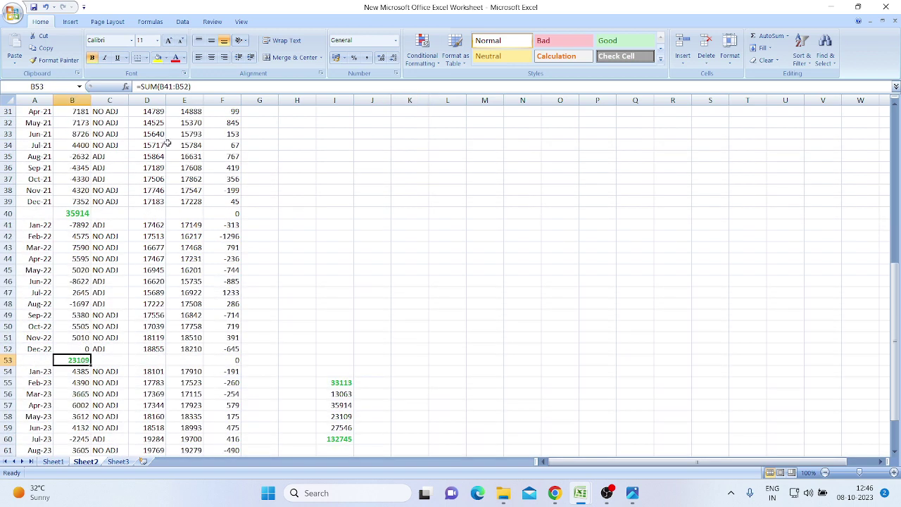
pyautogui.click(169, 41)
pyautogui.click(335, 349)
# Enlarge the 2023 total in cell B66 by one font size, like the earlier yearly totals.
pyautogui.scroll(-4, 296, 344)
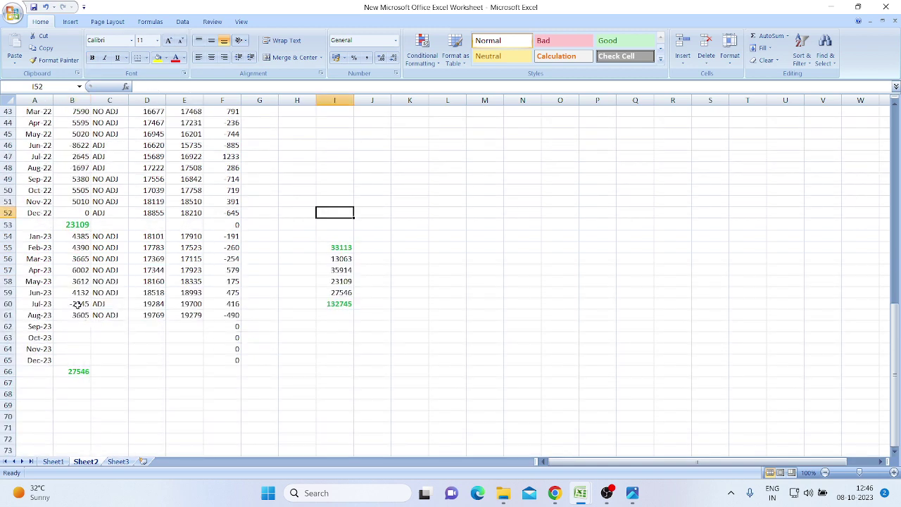
pyautogui.click(82, 372)
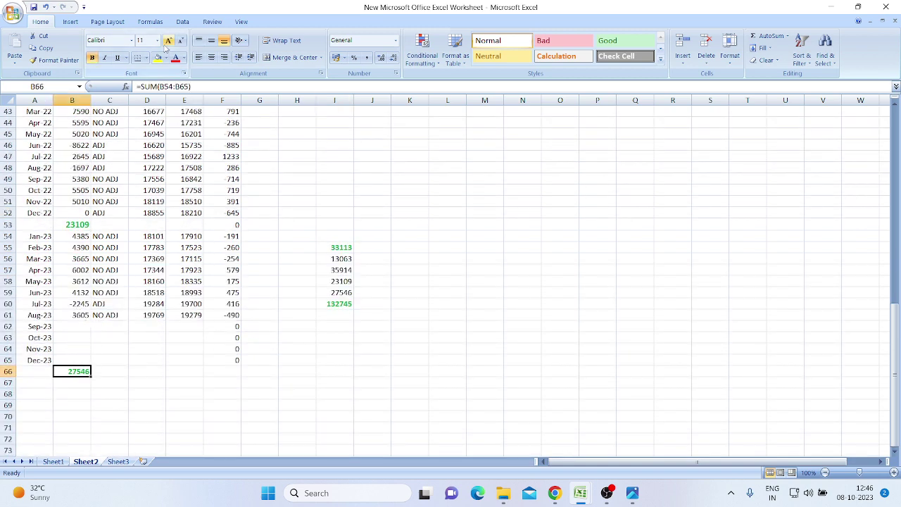
pyautogui.click(523, 168)
pyautogui.scroll(1, 316, 271)
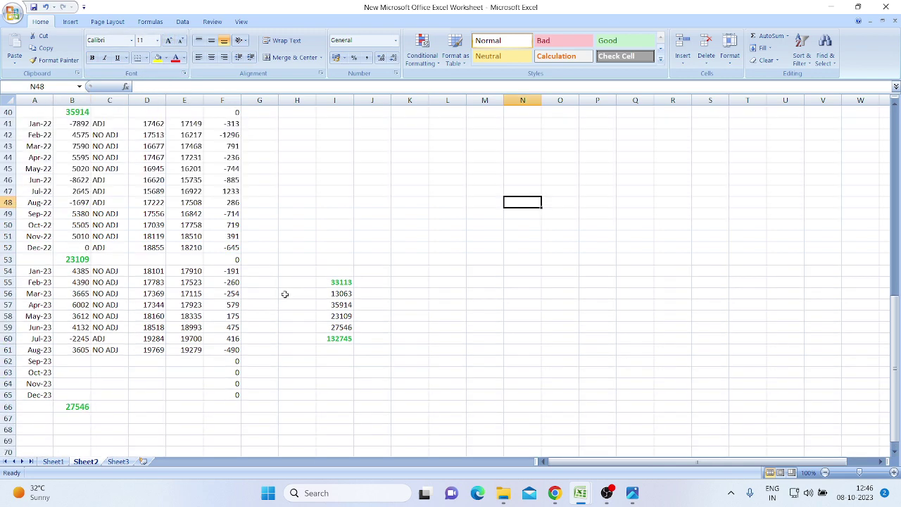
# Format the yearly totals in cells I55 to I59 in green and bold, matching the grand total below them.
pyautogui.moveTo(347, 287); pyautogui.dragTo(350, 328)
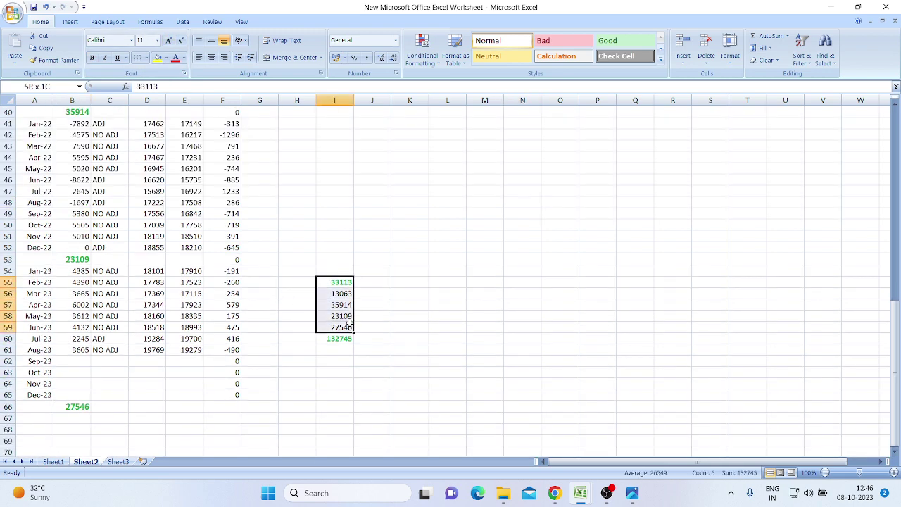
pyautogui.click(184, 58)
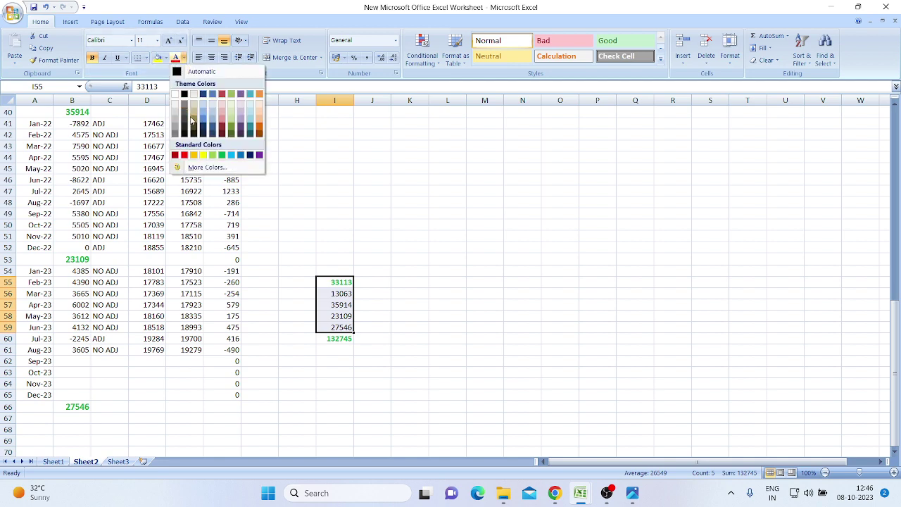
pyautogui.click(222, 154)
pyautogui.moveTo(348, 283); pyautogui.dragTo(345, 328)
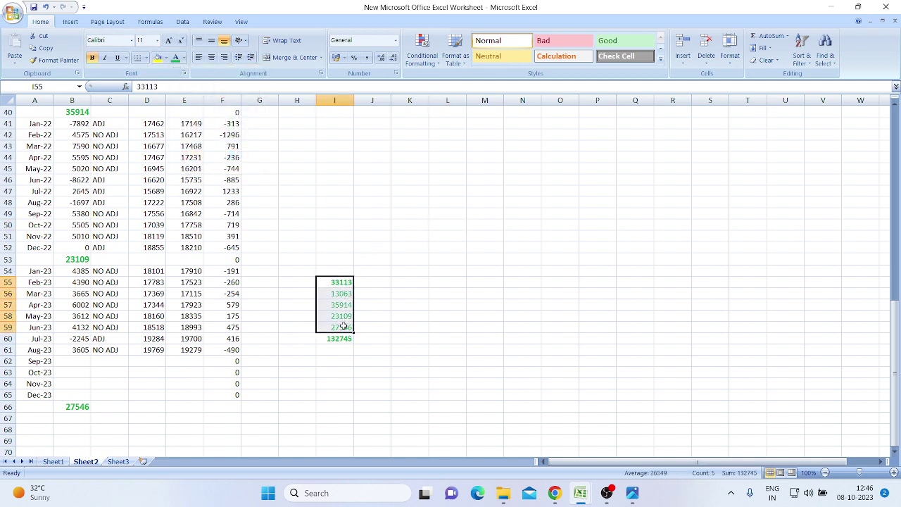
pyautogui.click(93, 58)
pyautogui.click(93, 58)
pyautogui.click(443, 179)
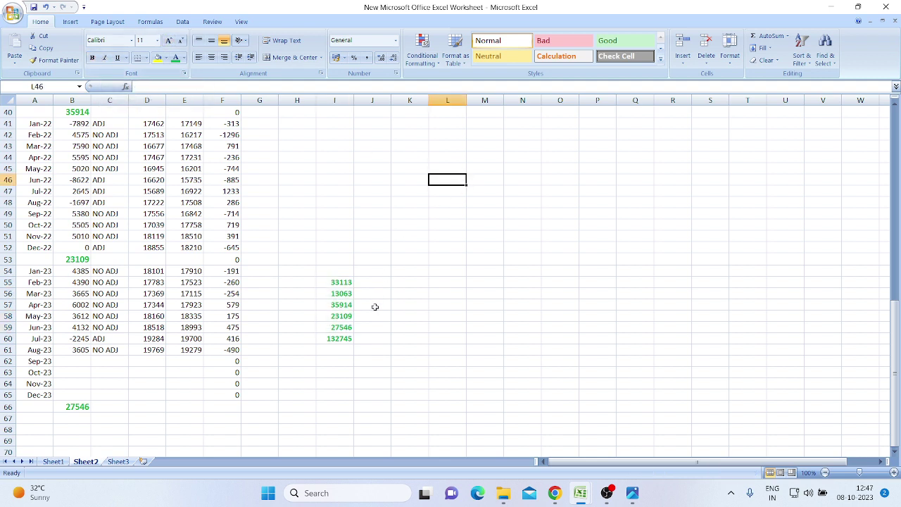
# Increase the font size of the grand total in cell I60 to 14.
pyautogui.click(347, 339)
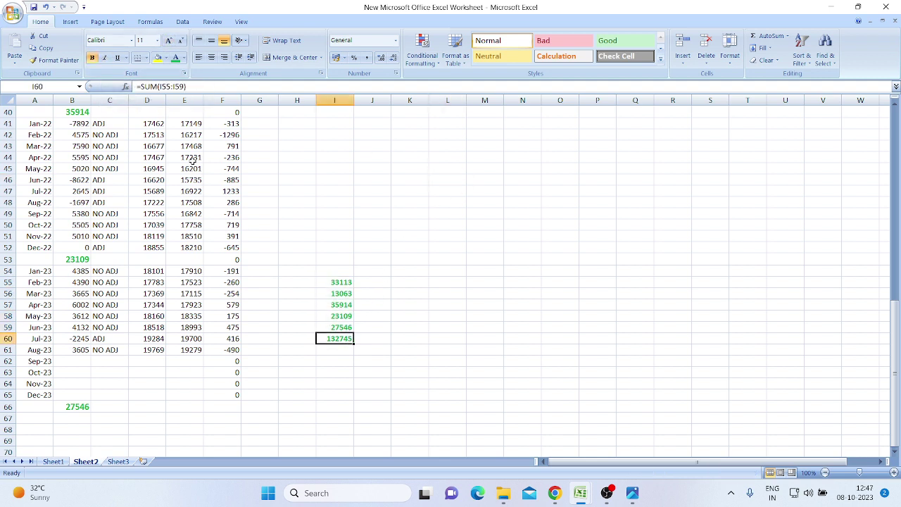
pyautogui.click(169, 40)
pyautogui.click(625, 246)
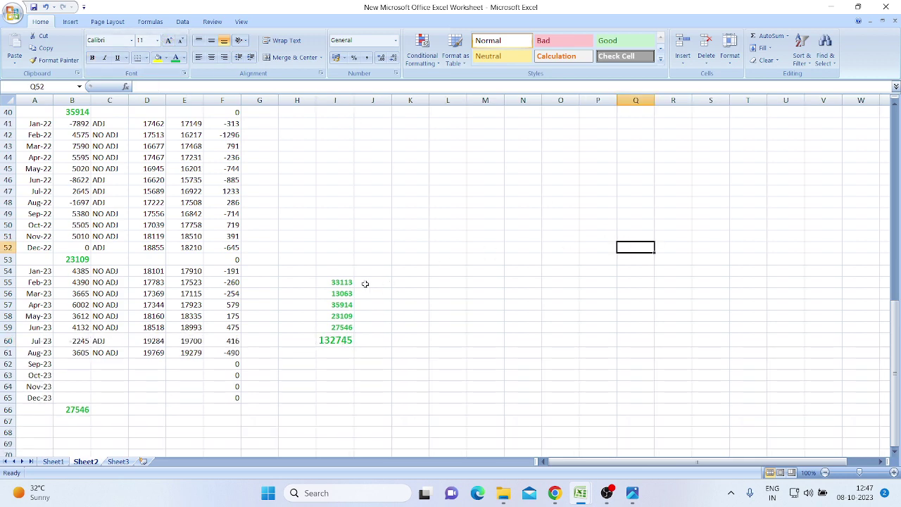
# Go through the yearly totals in I55 to I59 one by one, relating them to the monthly results from 2019 onward.
pyautogui.click(335, 283)
pyautogui.scroll(7, 356, 274)
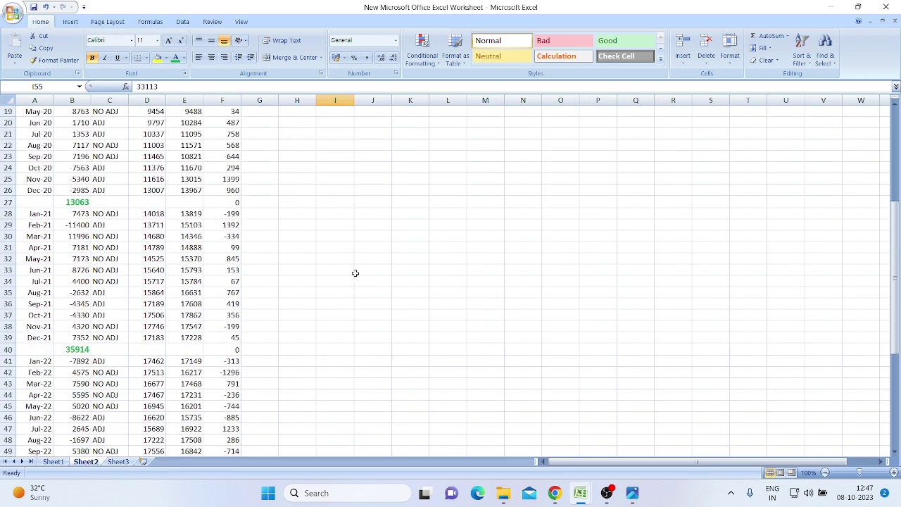
pyautogui.scroll(5, 356, 273)
pyautogui.scroll(1, 113, 229)
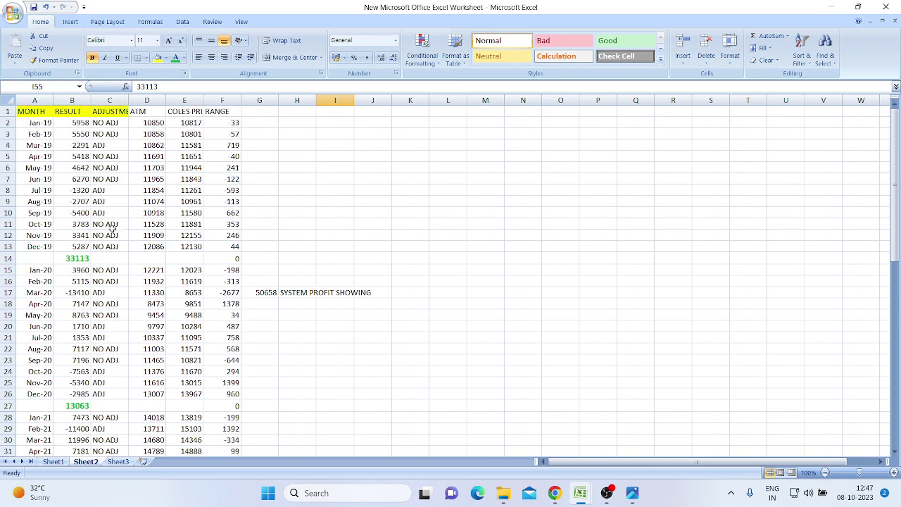
pyautogui.scroll(-13, 286, 261)
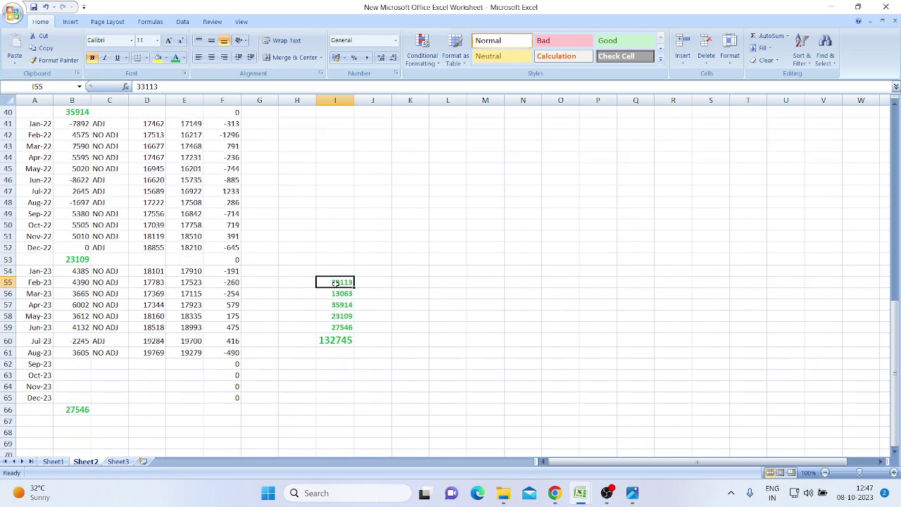
pyautogui.click(345, 294)
pyautogui.click(347, 304)
pyautogui.click(346, 316)
pyautogui.click(347, 328)
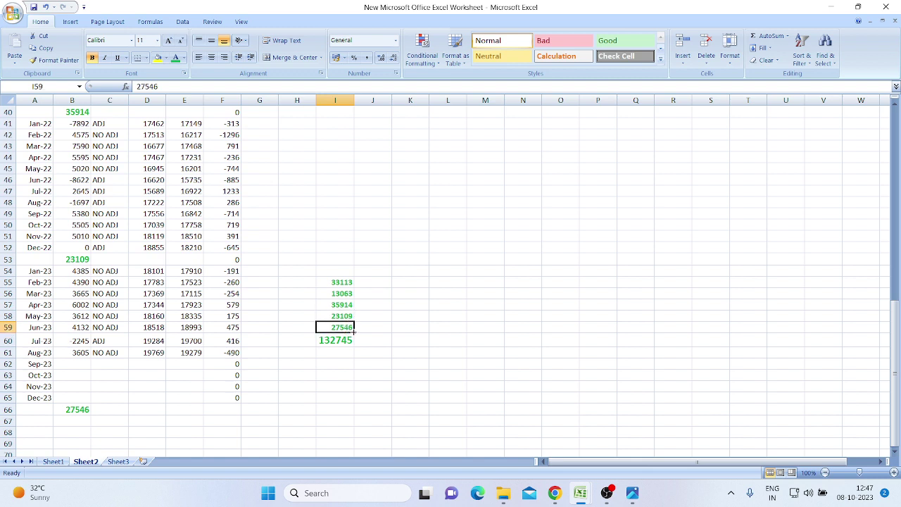
pyautogui.click(331, 283)
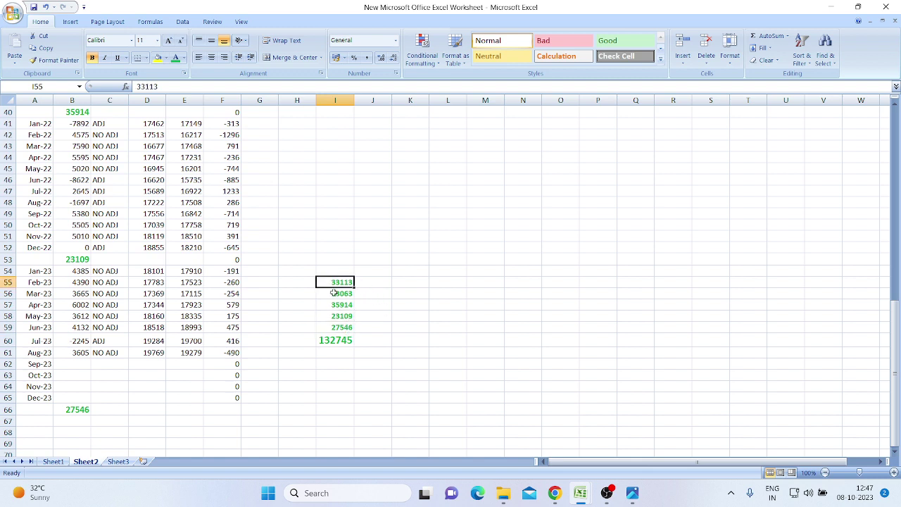
pyautogui.moveTo(331, 283); pyautogui.dragTo(338, 342)
pyautogui.click(414, 340)
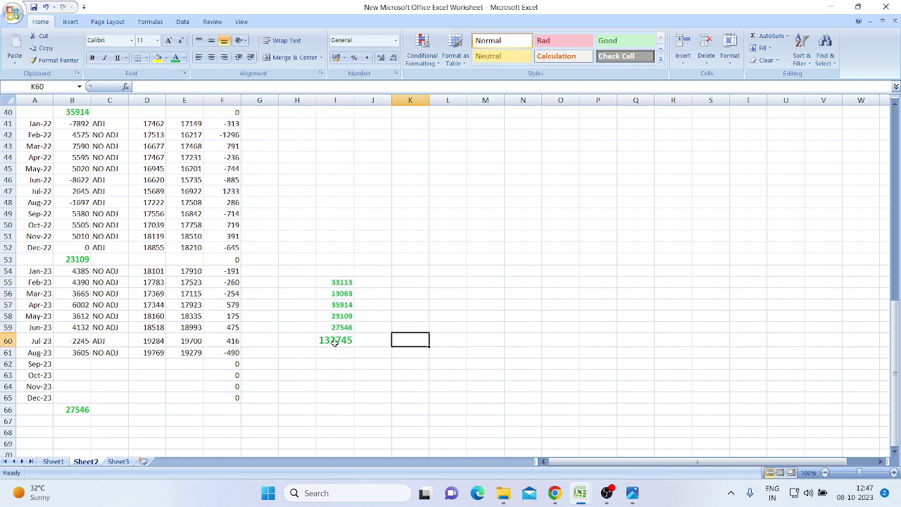
# Examine the grand total in cell I60 together with the five yearly totals in I55 to I59 that make it up.
pyautogui.click(334, 341)
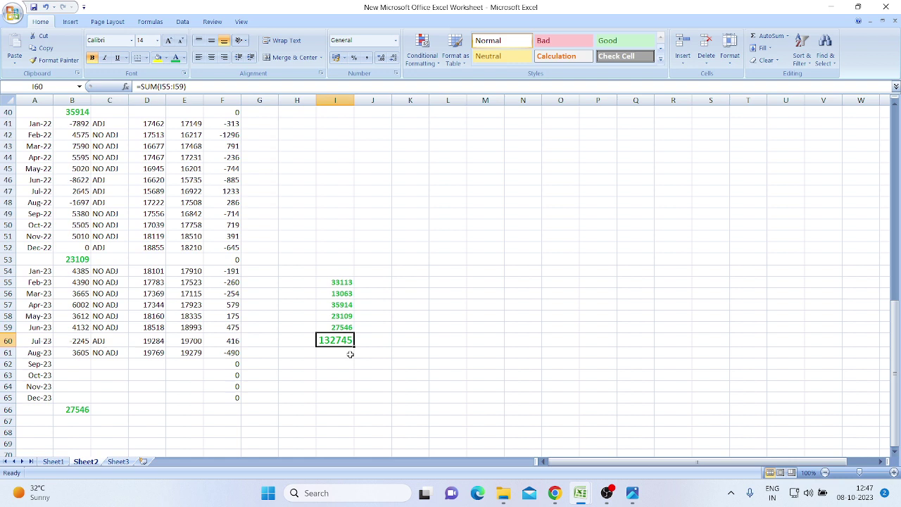
pyautogui.click(360, 344)
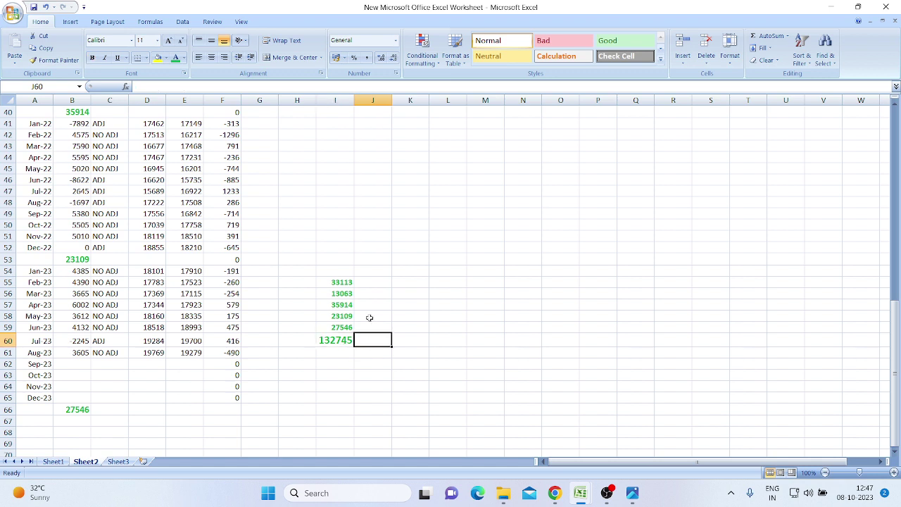
pyautogui.click(339, 284)
pyautogui.moveTo(350, 283); pyautogui.dragTo(345, 327)
pyautogui.click(432, 317)
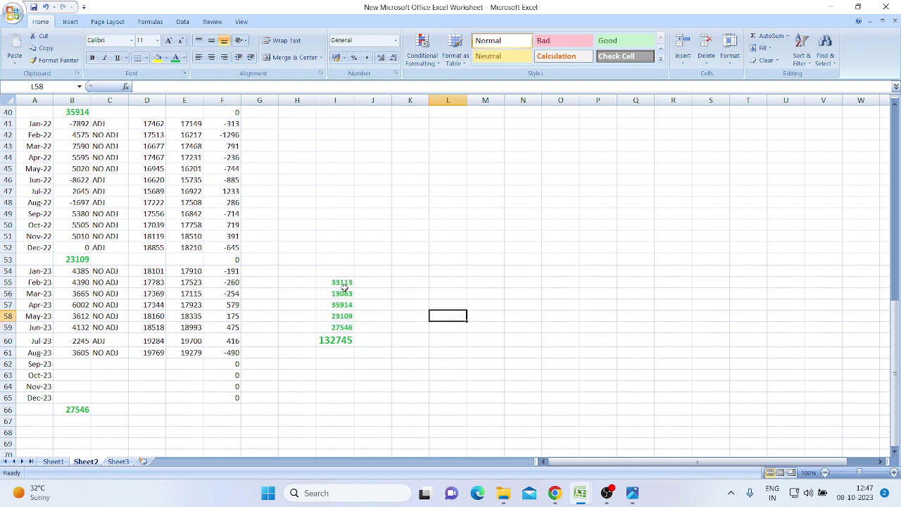
pyautogui.moveTo(345, 282); pyautogui.dragTo(346, 324)
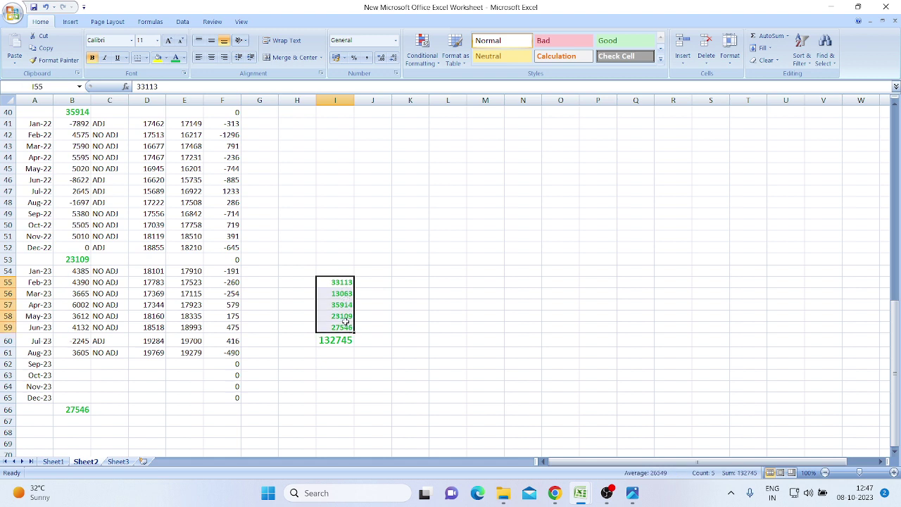
pyautogui.click(482, 329)
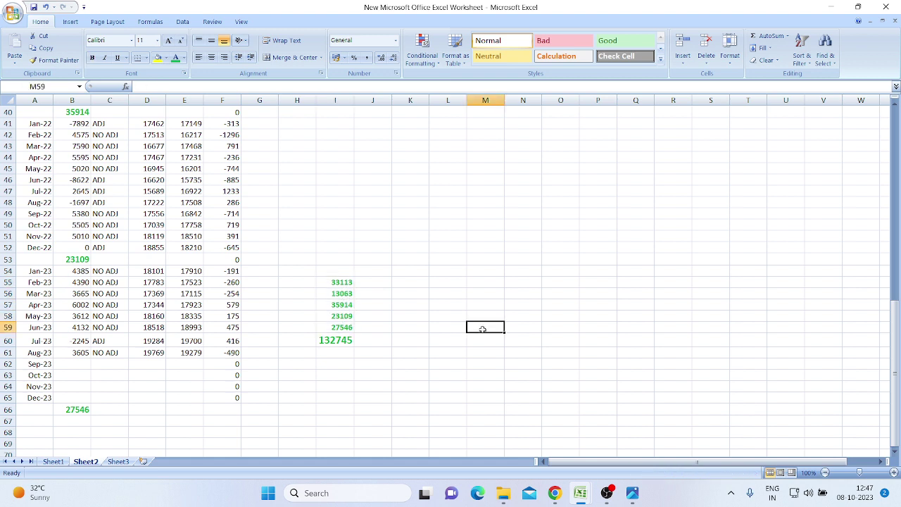
pyautogui.click(345, 342)
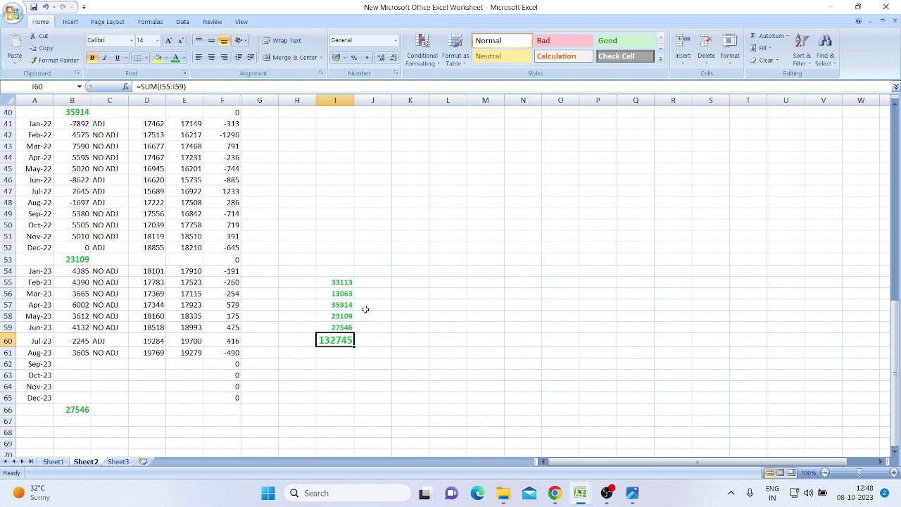
pyautogui.moveTo(370, 282); pyautogui.dragTo(371, 325)
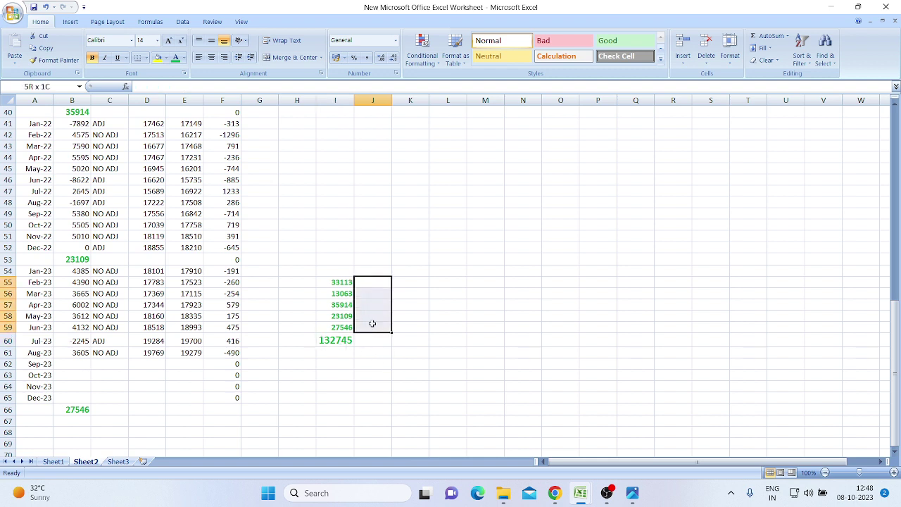
pyautogui.click(493, 338)
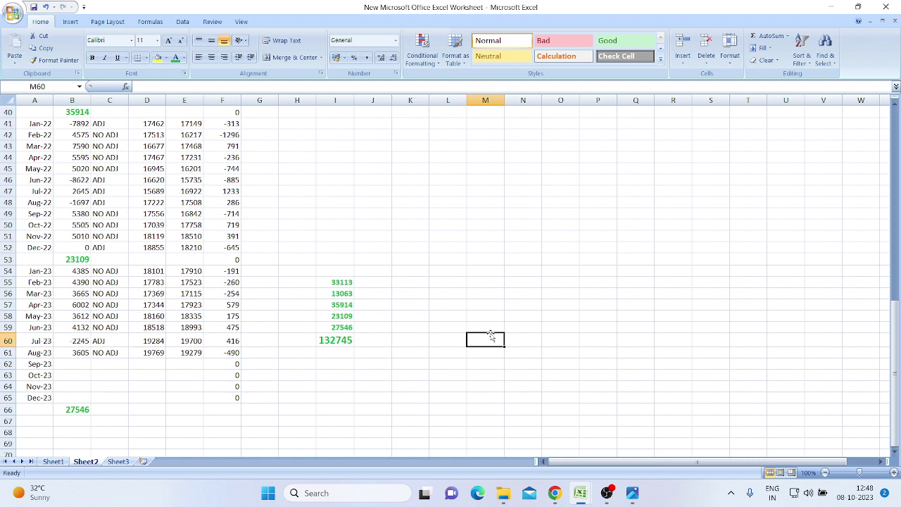
pyautogui.click(343, 282)
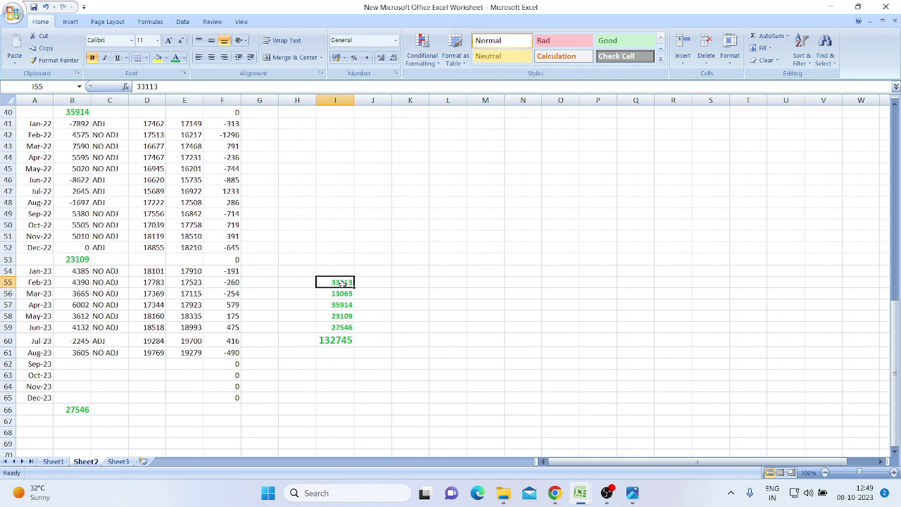
pyautogui.click(380, 291)
pyautogui.click(343, 283)
pyautogui.moveTo(345, 285); pyautogui.dragTo(348, 328)
pyautogui.click(464, 343)
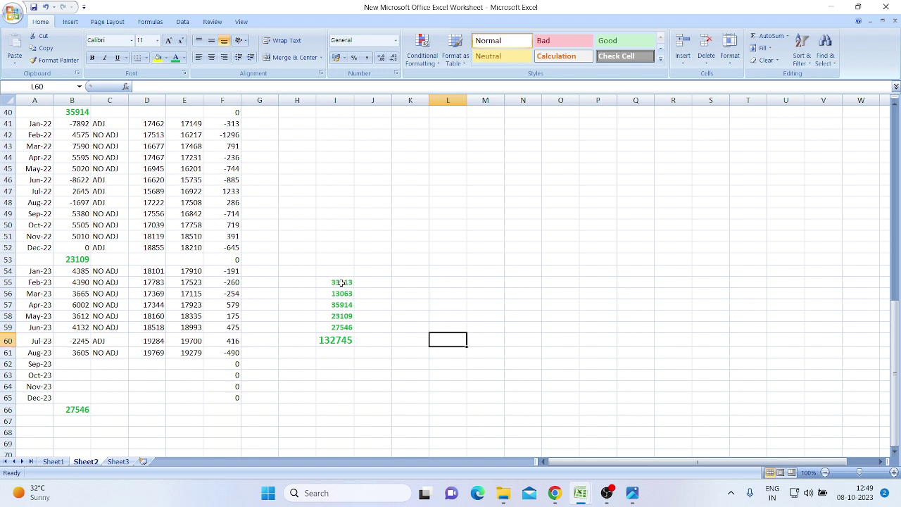
# Review the yearly totals in I55 to I59 one by one, followed by the grand total in I60.
pyautogui.click(343, 282)
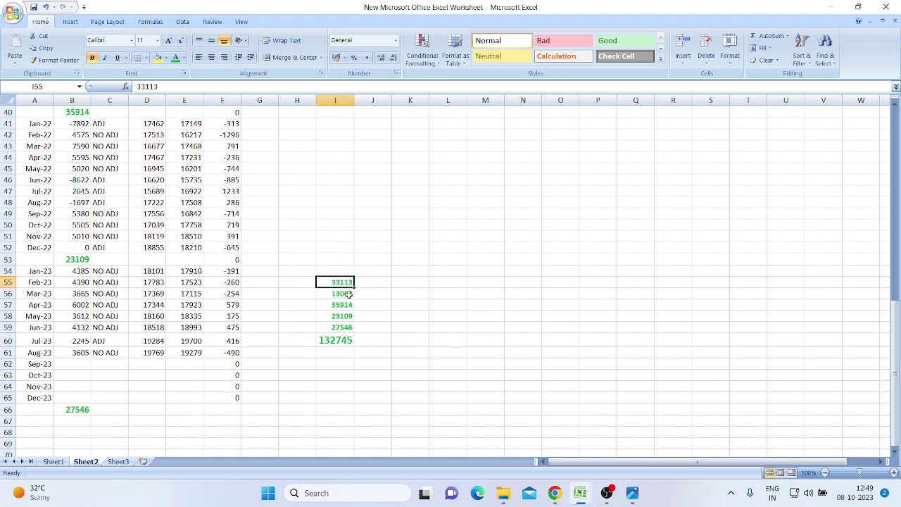
pyautogui.click(345, 294)
pyautogui.click(335, 307)
pyautogui.click(341, 316)
pyautogui.click(342, 328)
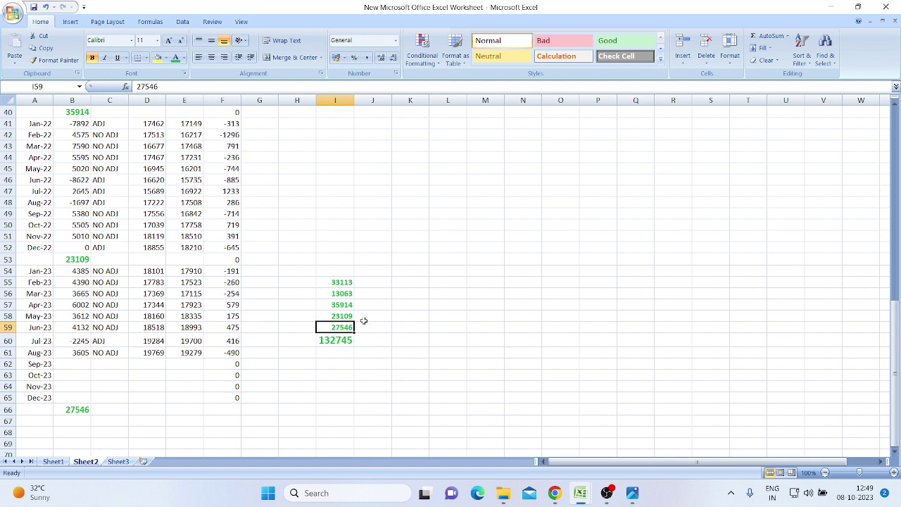
pyautogui.click(341, 339)
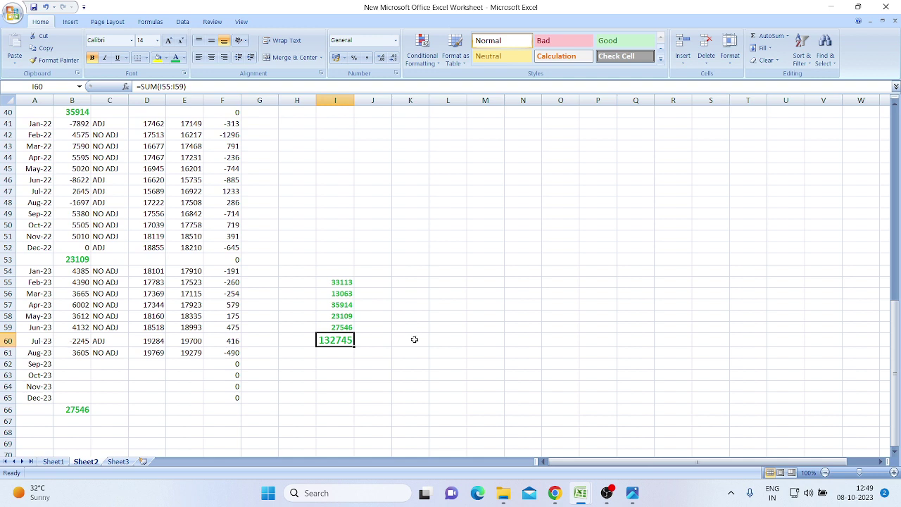
pyautogui.scroll(1, 415, 339)
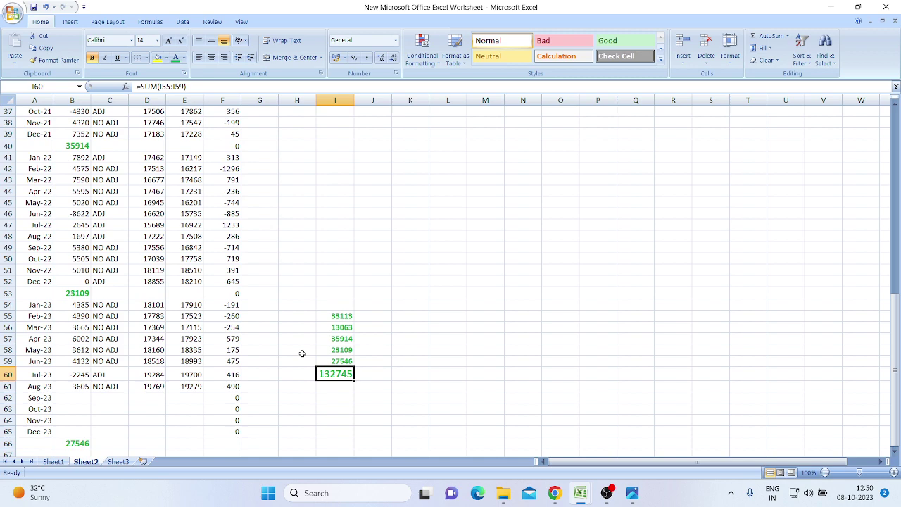
pyautogui.click(364, 365)
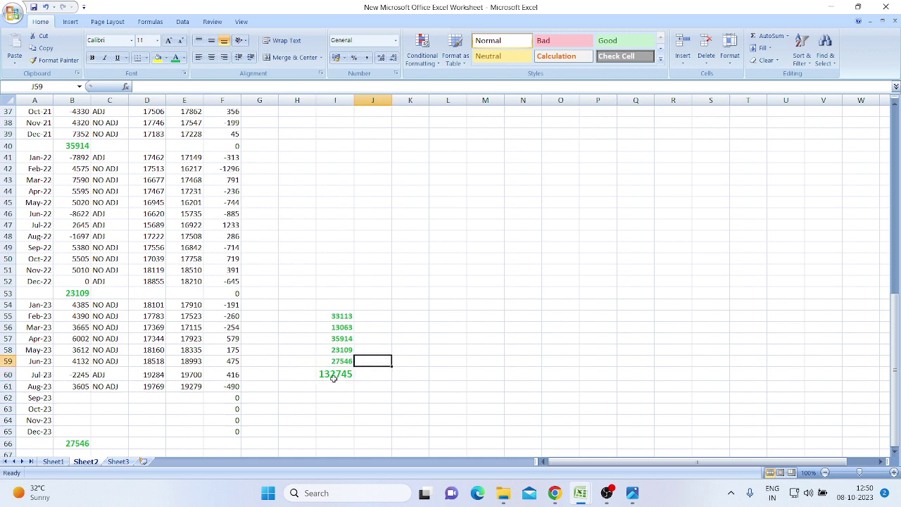
pyautogui.click(333, 378)
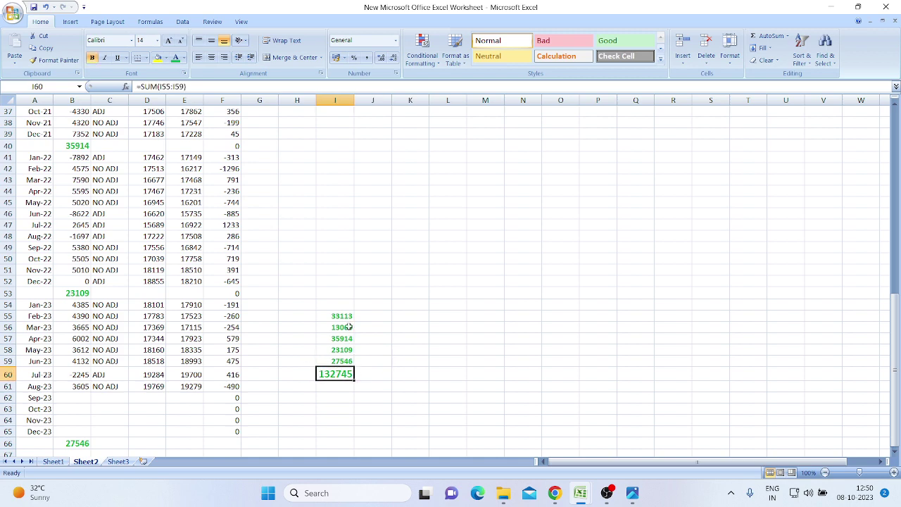
pyautogui.scroll(7, 350, 328)
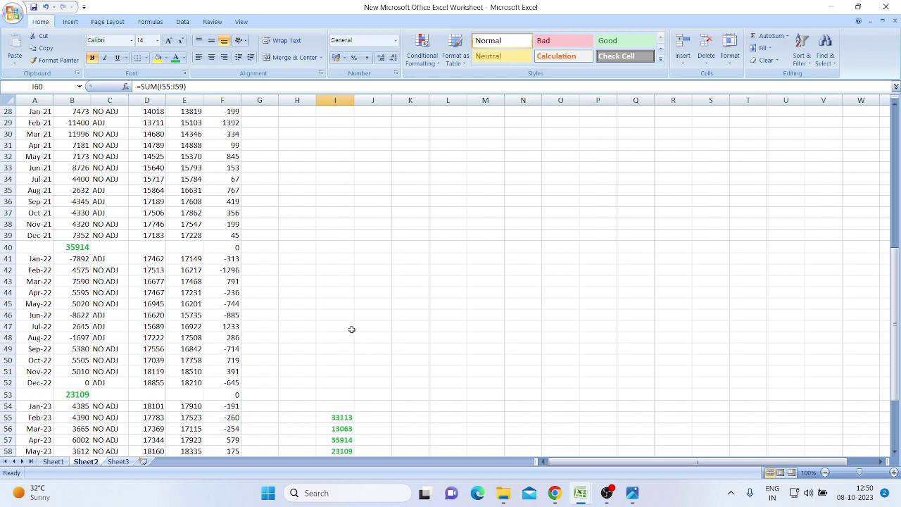
pyautogui.scroll(5, 352, 329)
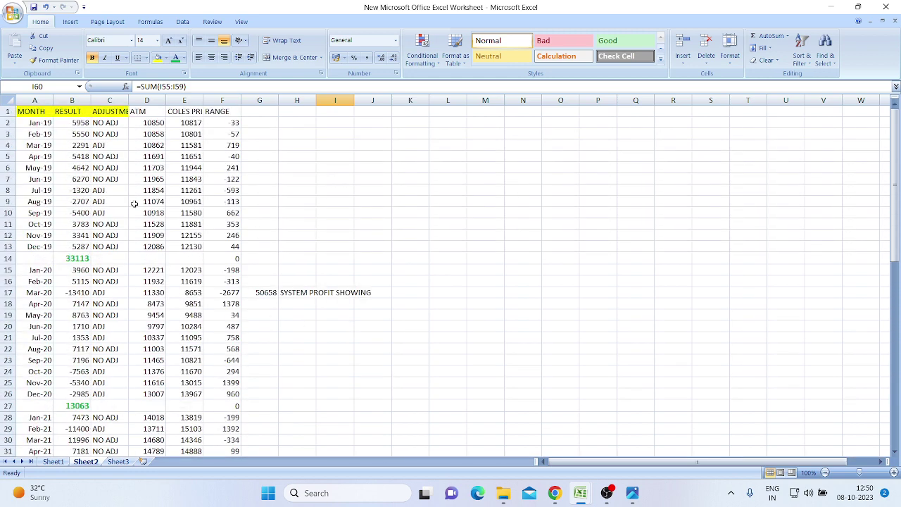
pyautogui.click(599, 498)
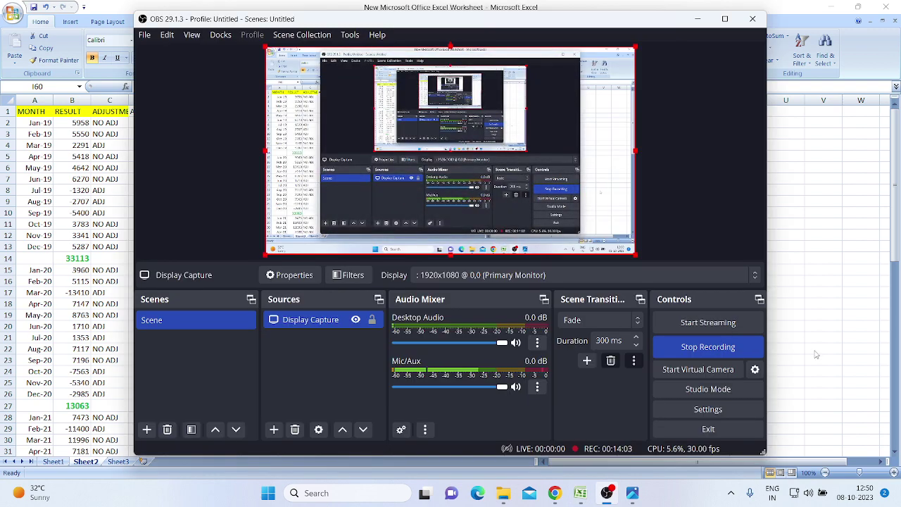
pyautogui.click(810, 351)
# Survey the whole monthly results table from January 2019 through 2023, comparing it with the yearly totals in column I.
pyautogui.scroll(-1, 209, 218)
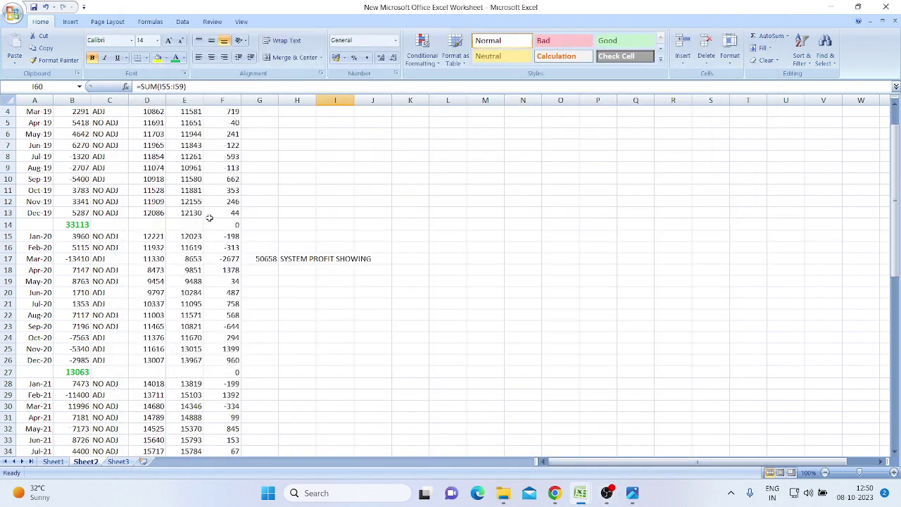
pyautogui.scroll(1, 209, 219)
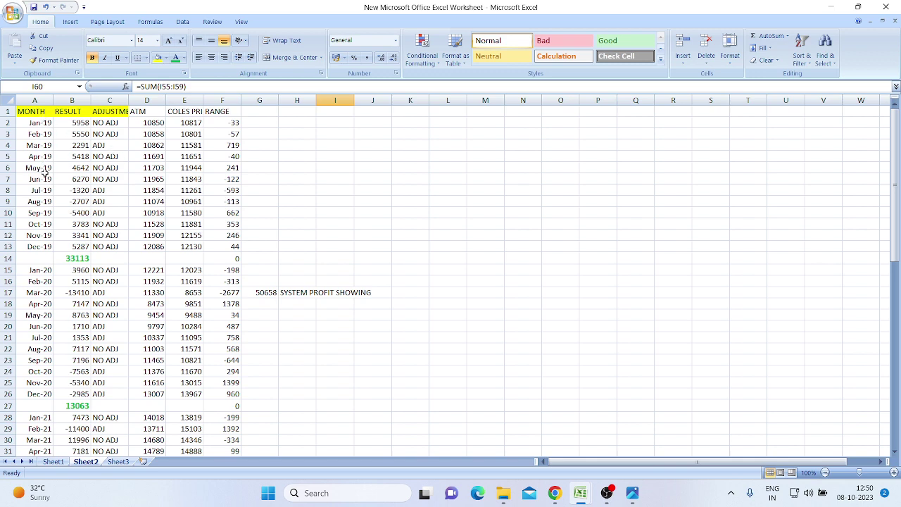
pyautogui.scroll(-5, 308, 366)
pyautogui.scroll(-5, 308, 366)
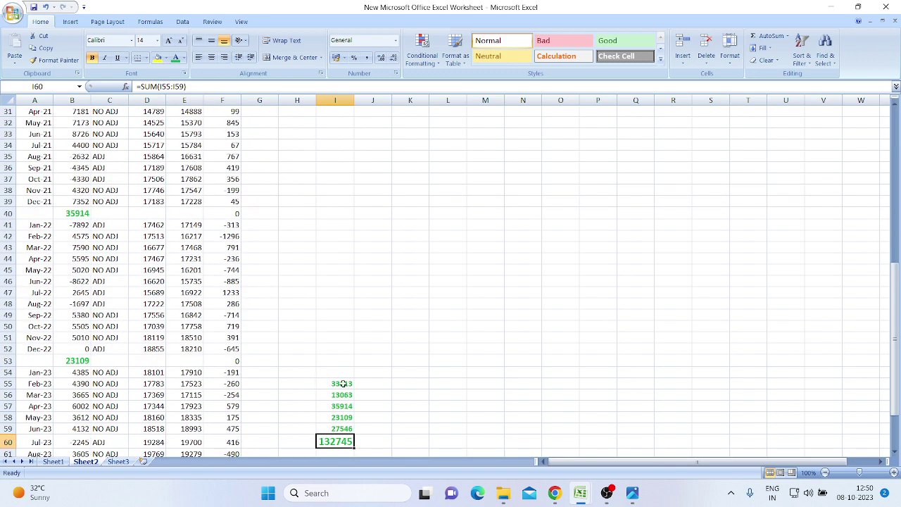
pyautogui.scroll(5, 310, 307)
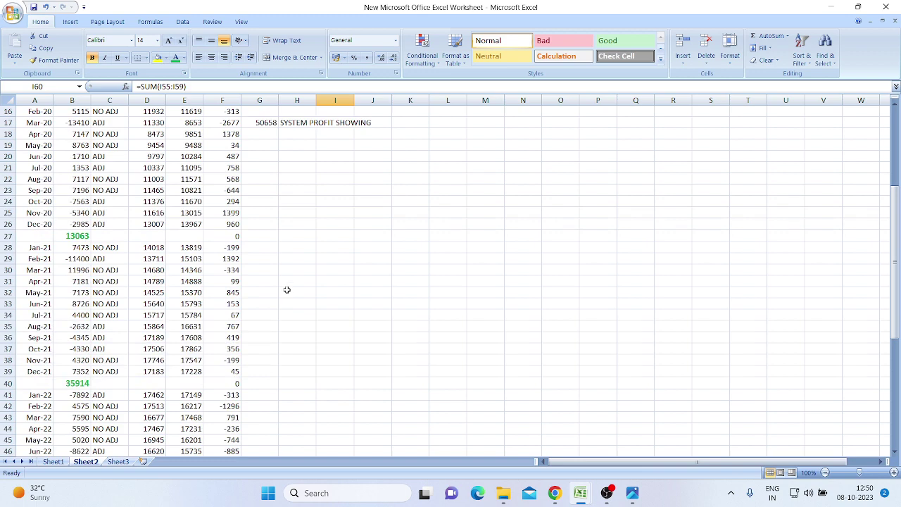
pyautogui.scroll(5, 287, 289)
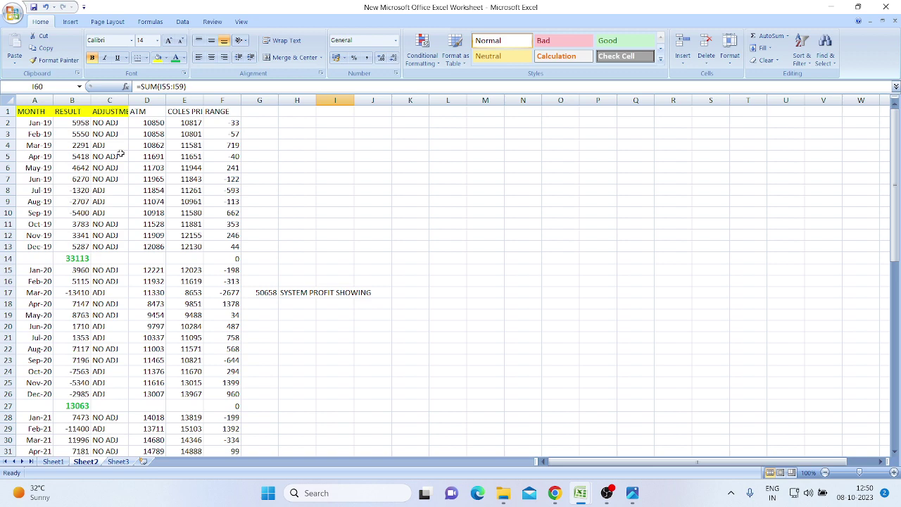
pyautogui.scroll(-8, 318, 301)
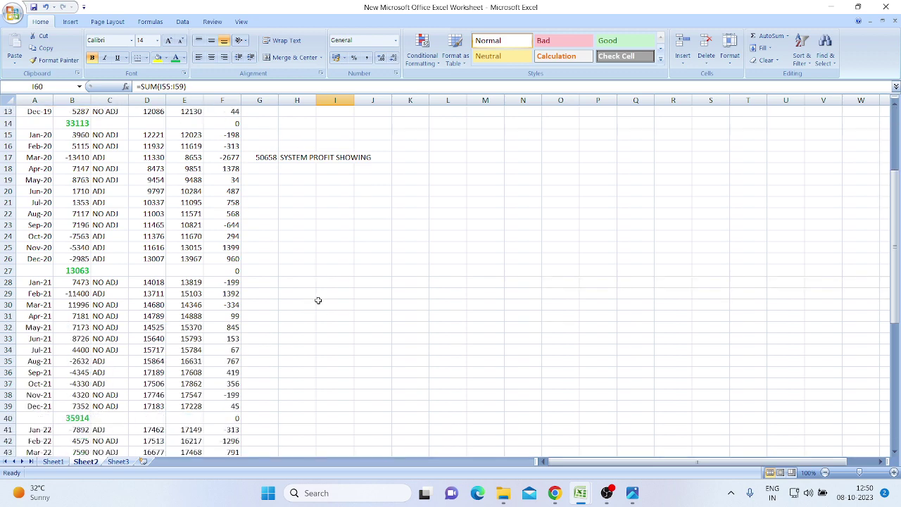
pyautogui.scroll(-5, 318, 300)
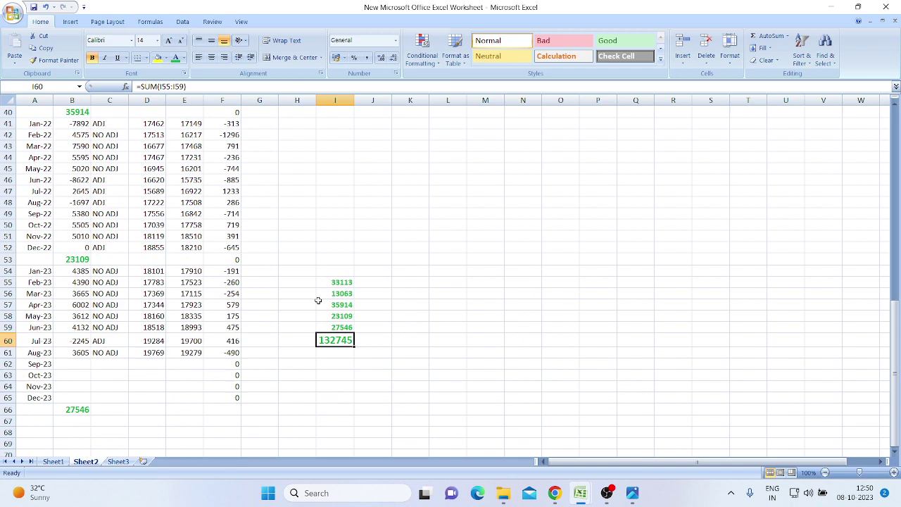
pyautogui.scroll(12, 319, 301)
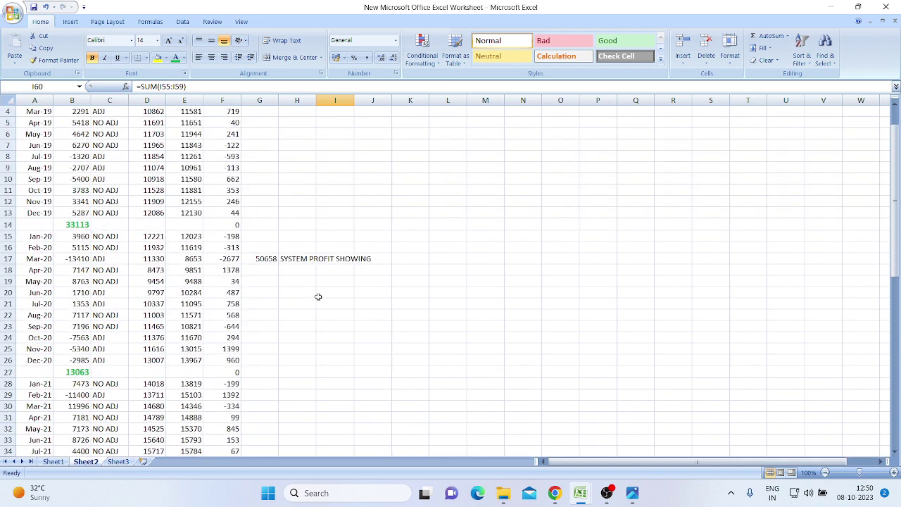
pyautogui.scroll(1, 319, 296)
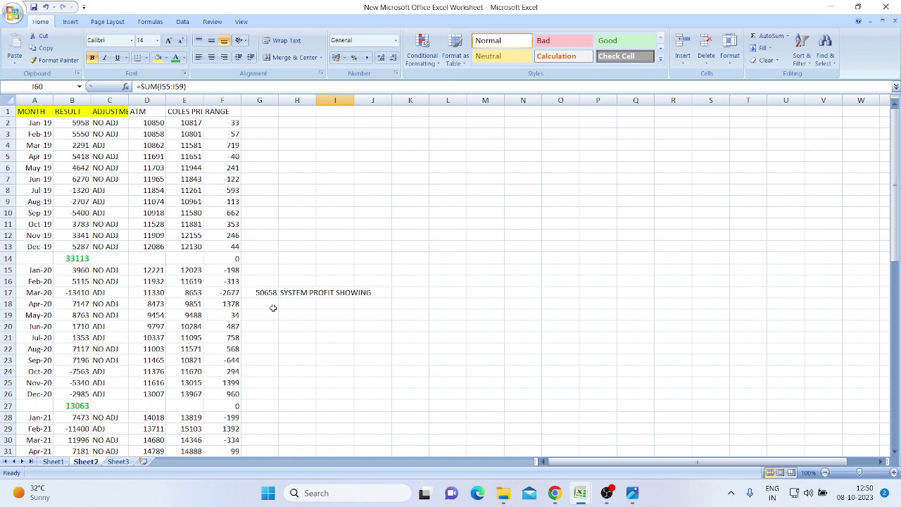
pyautogui.scroll(-8, 260, 296)
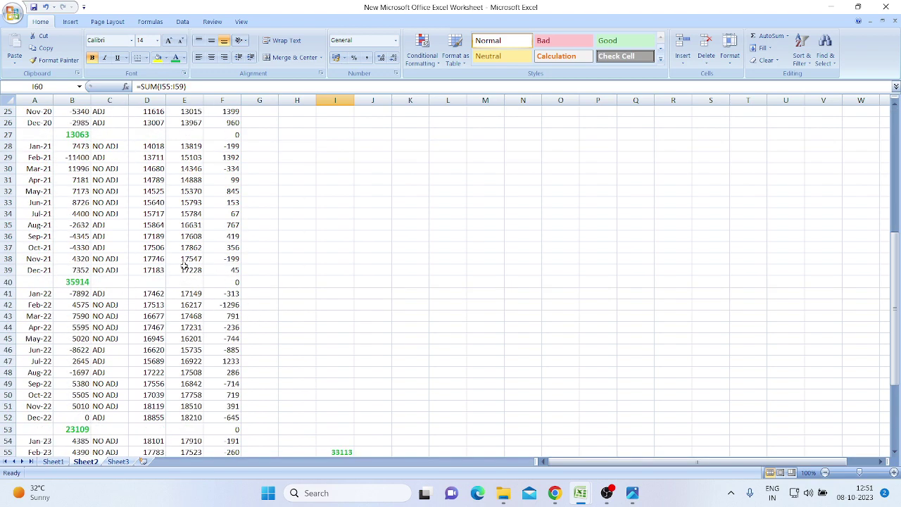
pyautogui.scroll(-2, 183, 265)
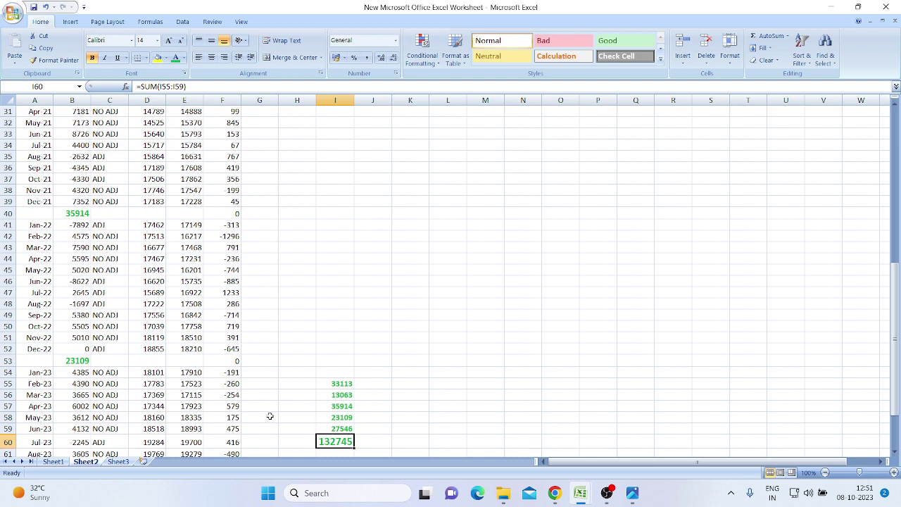
pyautogui.scroll(10, 268, 416)
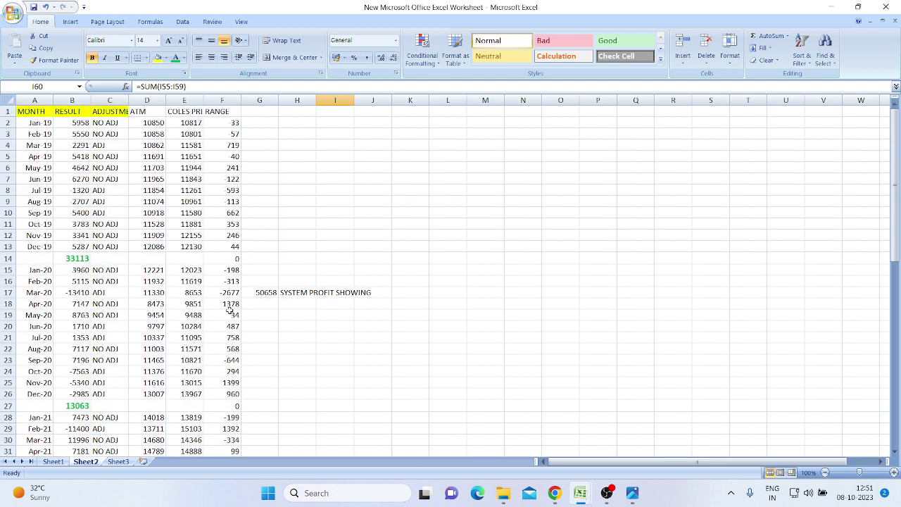
# Go through the 2019 monthly results in column B from B2 down to the yearly total in B14.
pyautogui.click(62, 126)
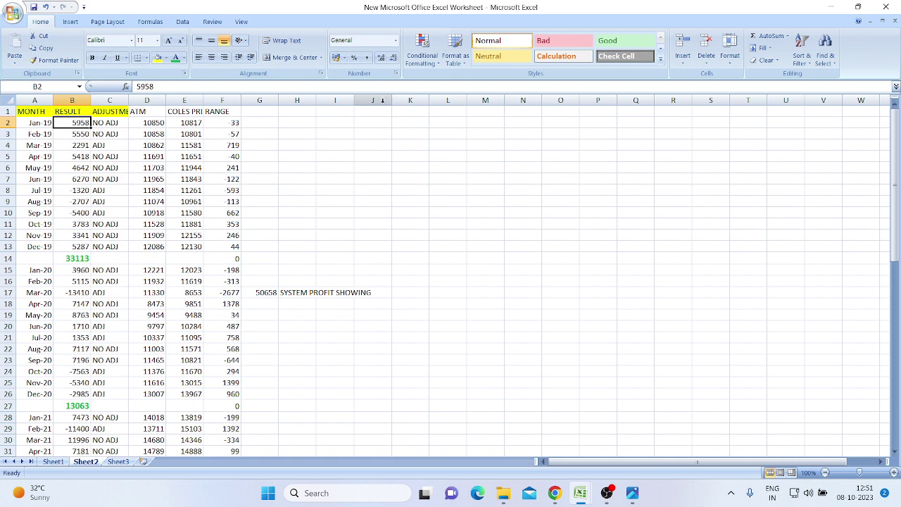
pyautogui.press('Down')
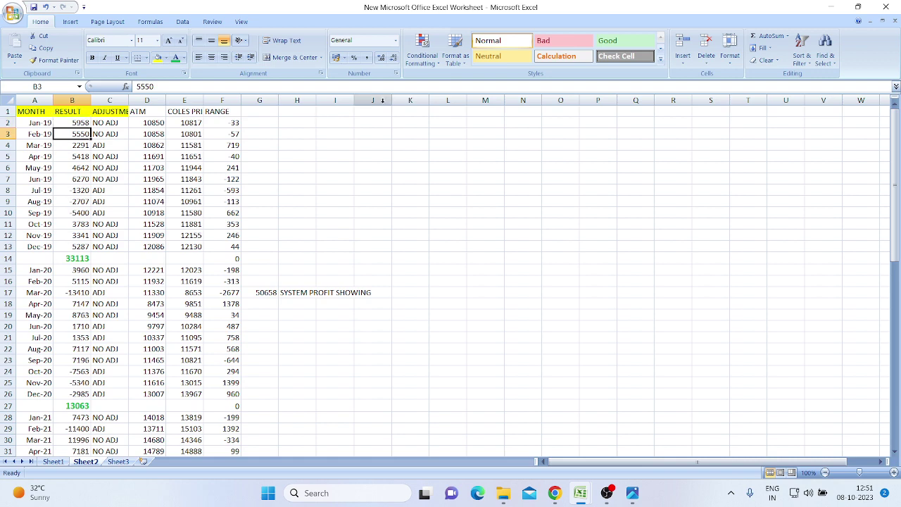
pyautogui.press('Down')
pyautogui.press('Down')
pyautogui.press('Down')
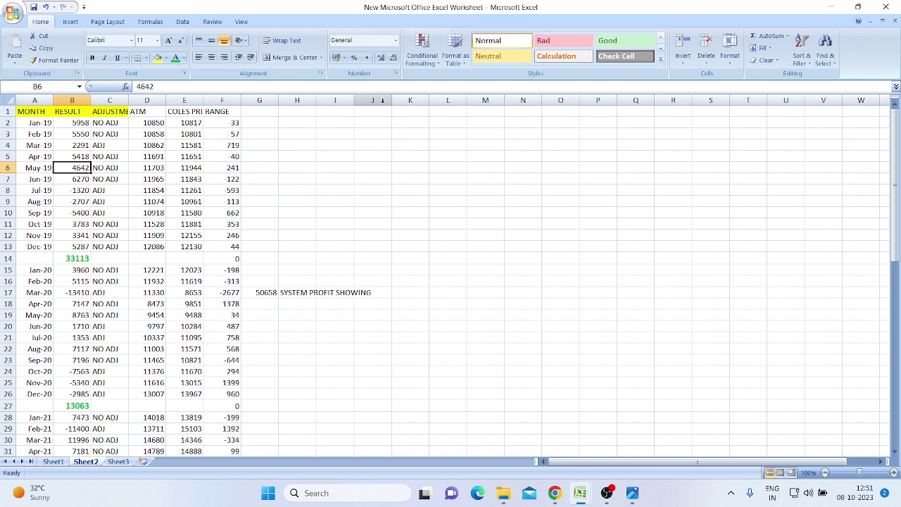
pyautogui.press('Down')
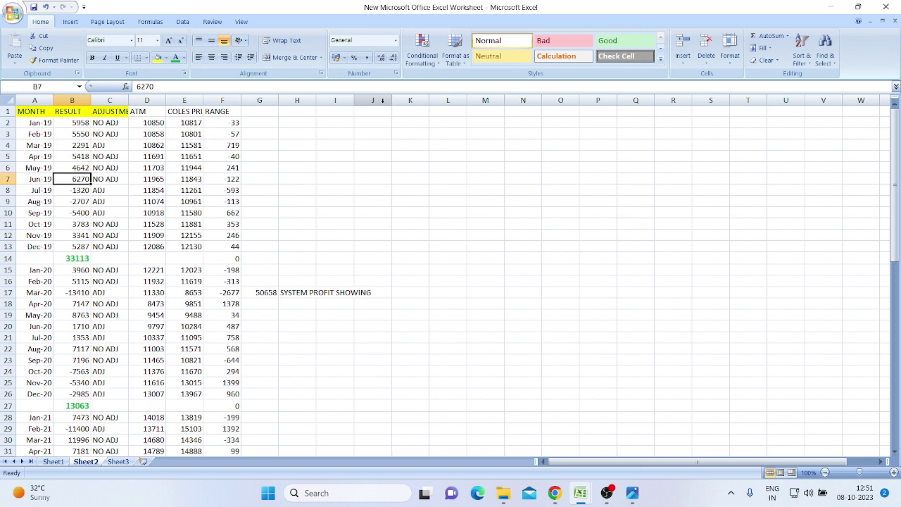
pyautogui.press('Up')
pyautogui.press('Up')
pyautogui.press('Up')
pyautogui.press('Up')
pyautogui.press('Up')
pyautogui.press('Down')
pyautogui.press('Down')
pyautogui.press('Down')
pyautogui.press('Down')
pyautogui.press('Down')
pyautogui.press('Down')
pyautogui.press('Down')
pyautogui.press('Down')
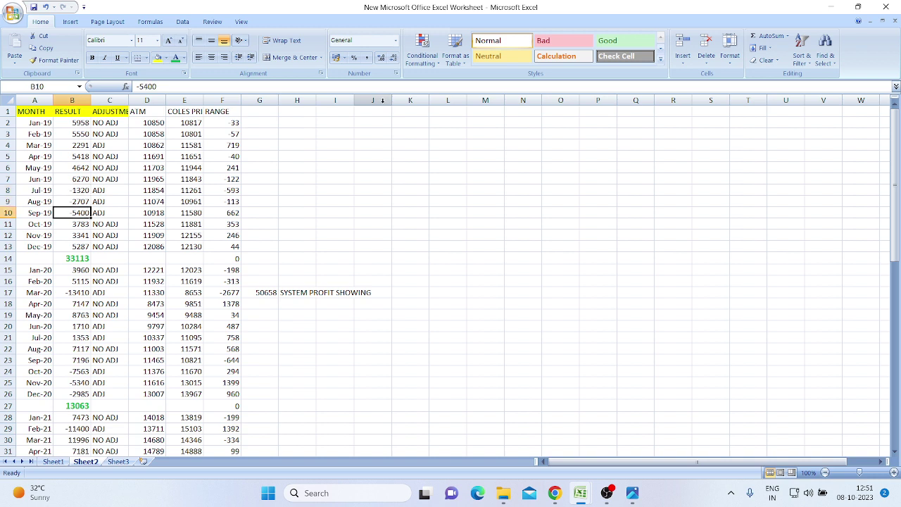
pyautogui.press('Down')
pyautogui.press('Down')
pyautogui.press('Down')
pyautogui.press('Down')
# Go through the 2020 monthly results from B15 to B26, examining the March 2020 loss in B17.
pyautogui.press('Down')
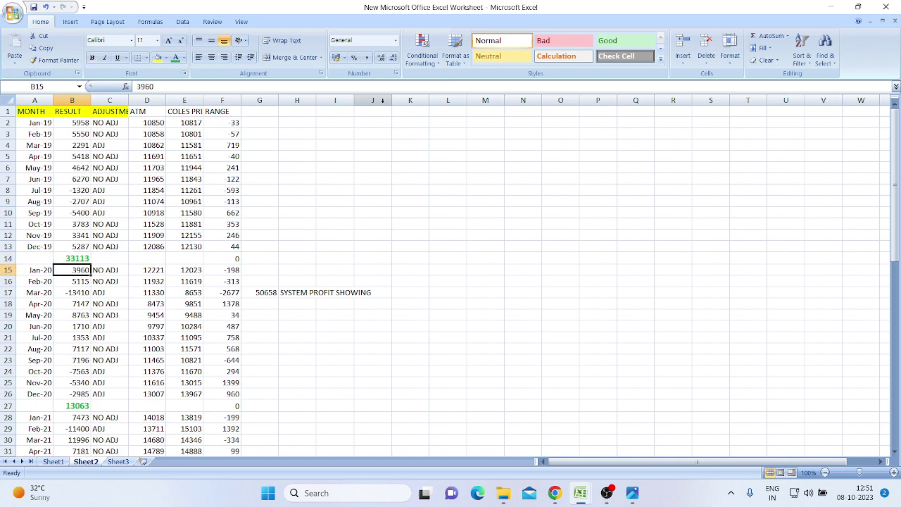
pyautogui.press('Down')
pyautogui.press('Up')
pyautogui.press('Down')
pyautogui.press('Down')
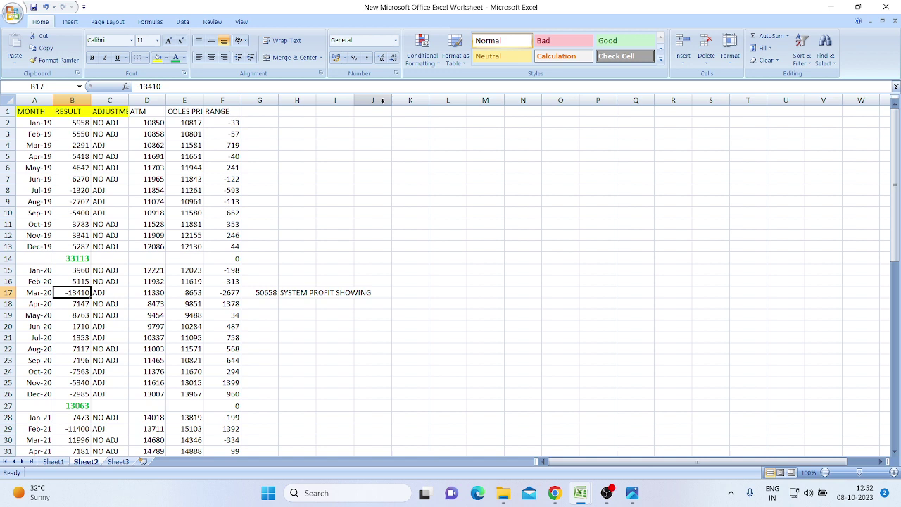
pyautogui.press('Down')
pyautogui.press('Down')
pyautogui.press('Down')
pyautogui.press('Down')
pyautogui.press('Down')
pyautogui.press('Down')
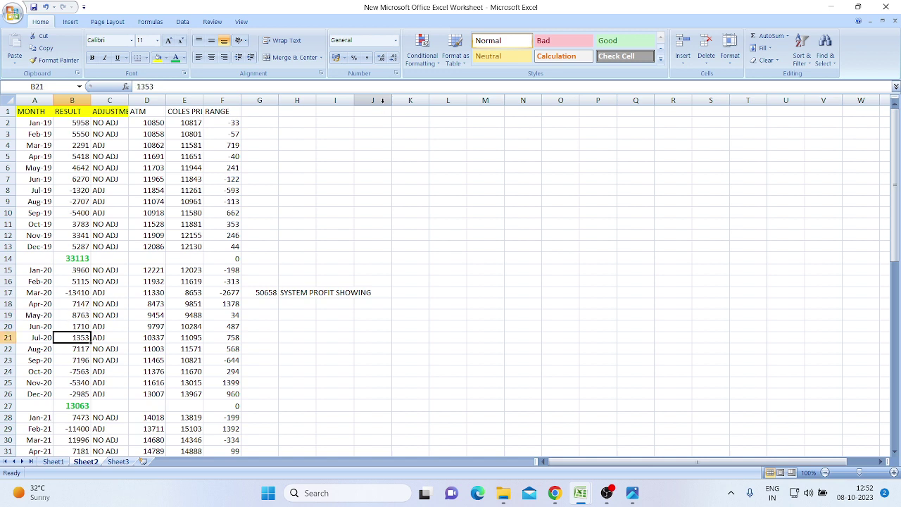
pyautogui.press('Down')
pyautogui.press('Down')
pyautogui.press('Down')
pyautogui.press('Down')
pyautogui.press('Down')
pyautogui.press('Down')
pyautogui.press('Down')
pyautogui.press('Down')
pyautogui.press('Down')
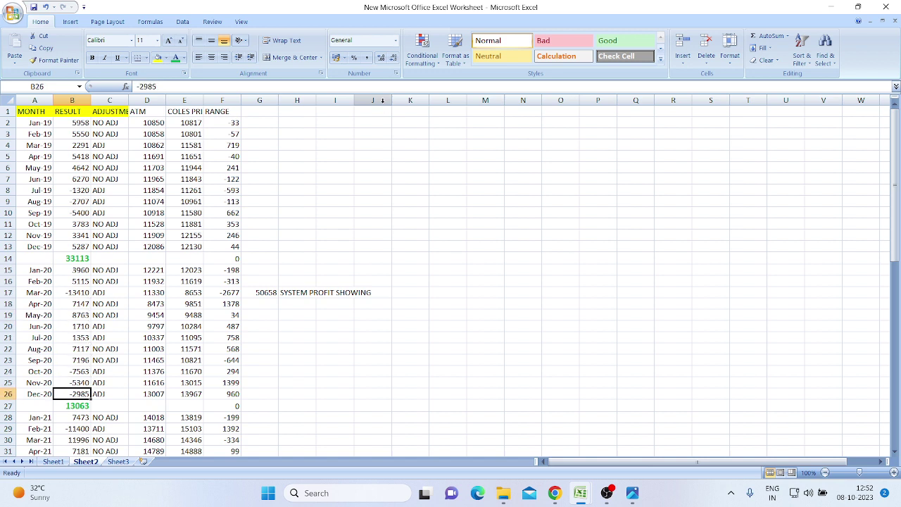
# Look over the first monthly results of 2021 in column B, ending on the February 2021 loss in B29.
pyautogui.press('Down')
pyautogui.press('Down')
pyautogui.press('Down')
pyautogui.press('Down')
pyautogui.press('Up')
pyautogui.press('Up')
pyautogui.press('Up')
pyautogui.press('Up')
pyautogui.press('Up')
pyautogui.press('Up')
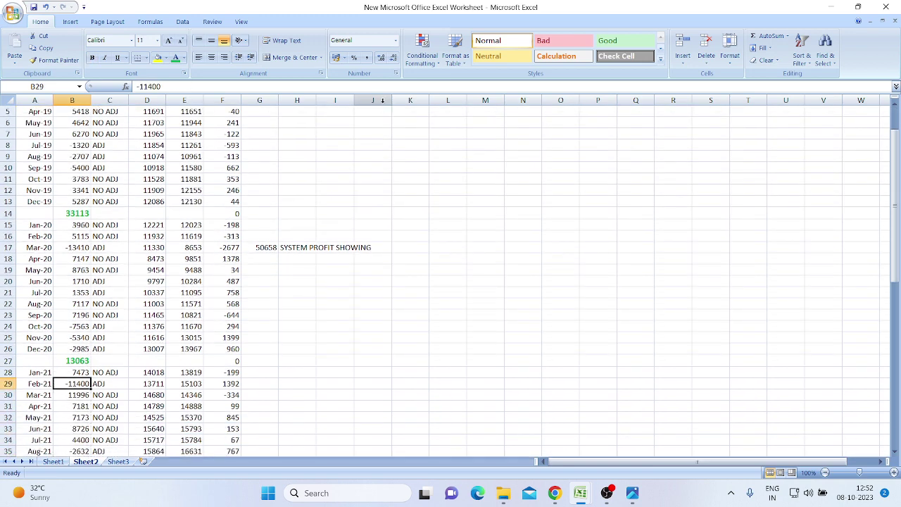
# Inspect the February 2021 row from its result in B29 to its range in F29, and compare it with March 2021 in B30.
pyautogui.press('Right')
pyautogui.press('Right')
pyautogui.press('Right')
pyautogui.press('Right')
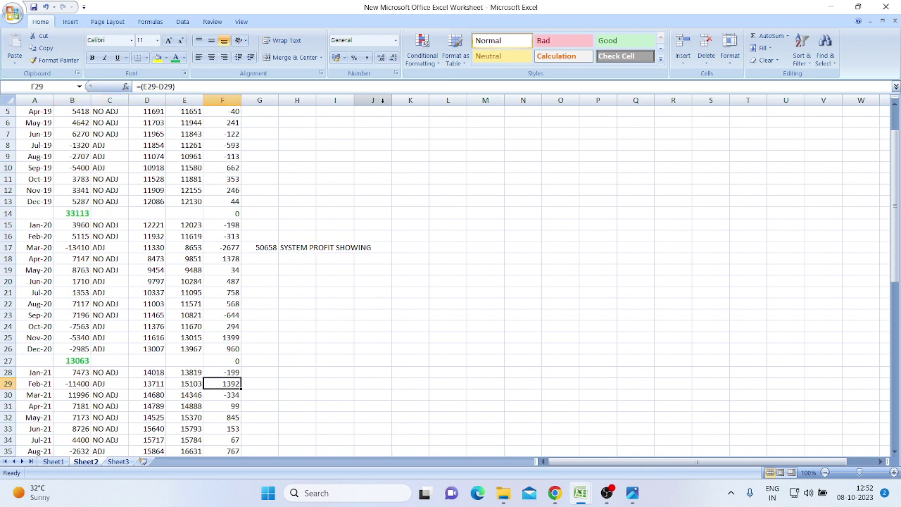
pyautogui.press('Left')
pyautogui.press('Left')
pyautogui.press('Left')
pyautogui.press('Left')
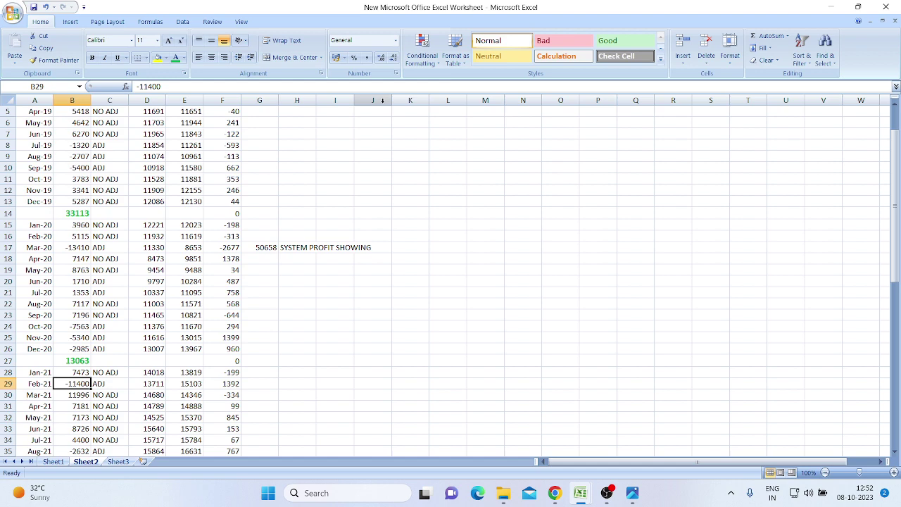
pyautogui.press('Down')
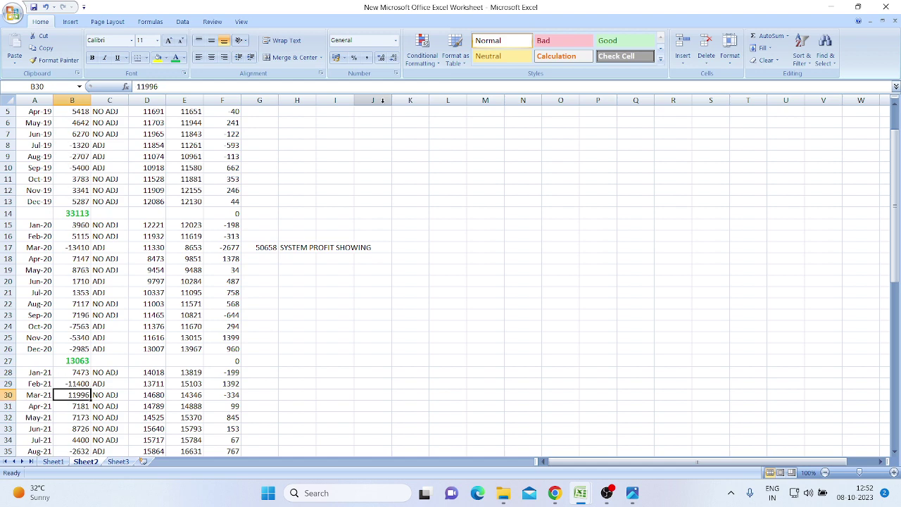
pyautogui.press('Up')
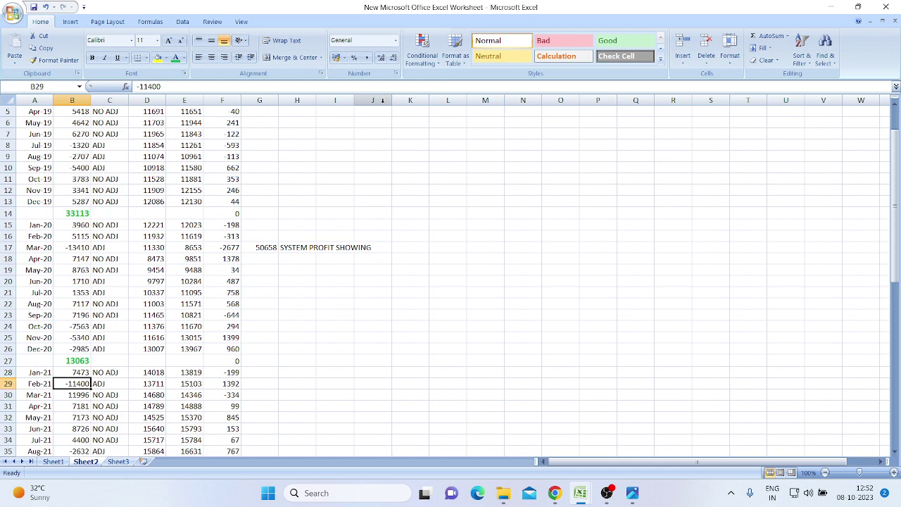
# Go through the rest of the 2021 monthly results in column B, from March 2021 in B30 to January 2022 in B41.
pyautogui.press('Down')
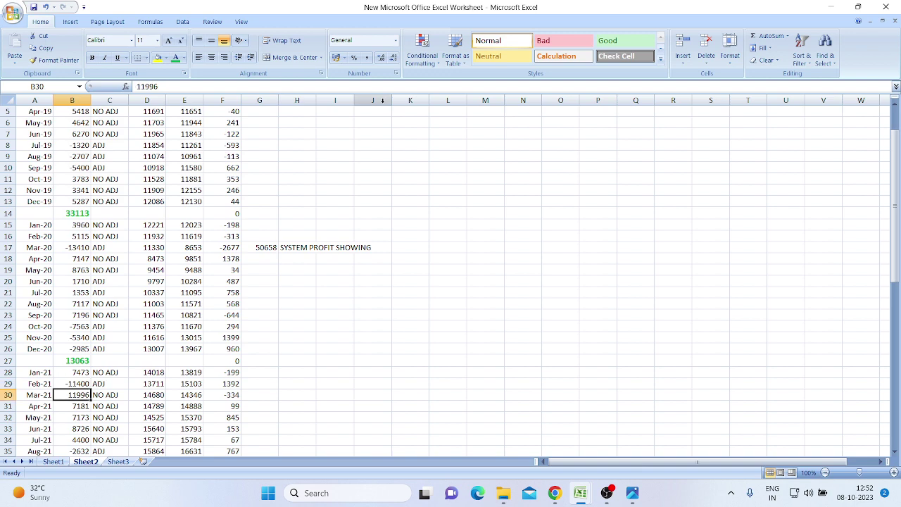
pyautogui.press('Down')
pyautogui.press('Down')
pyautogui.press('Down')
pyautogui.press('Down')
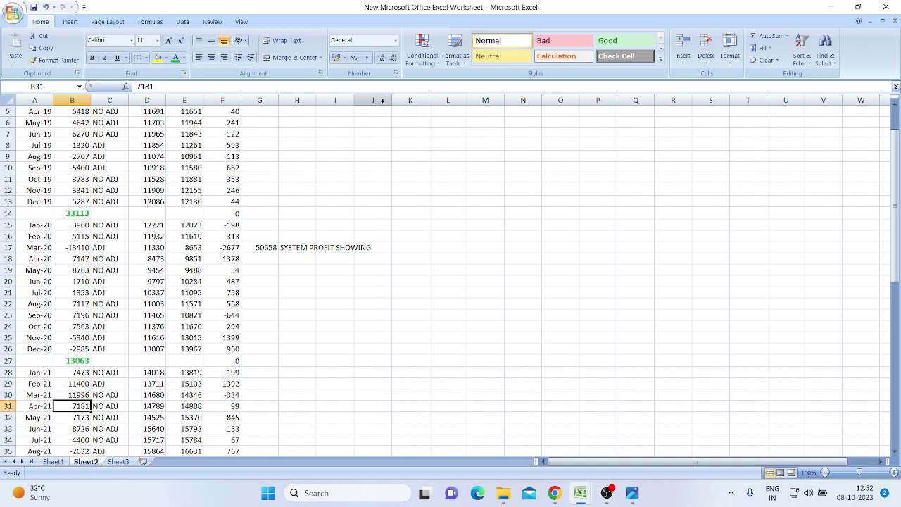
pyautogui.press('Down')
pyautogui.press('Down')
pyautogui.press('Down')
pyautogui.press('Down')
pyautogui.press('Down')
pyautogui.press('Down')
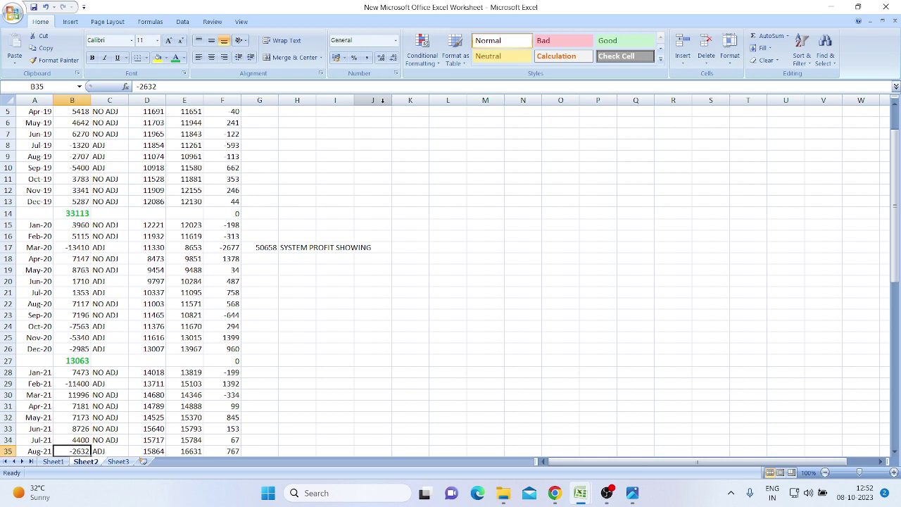
pyautogui.press('Down')
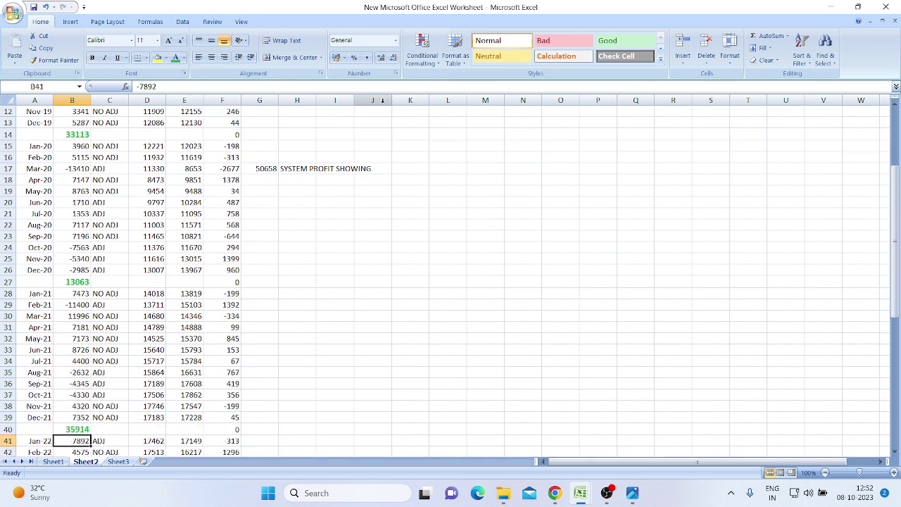
# Go back up column B past the March 2020 loss in B17 to the first monthly result in B2.
pyautogui.press('Up')
pyautogui.press('Up')
pyautogui.press('Up')
pyautogui.press('Up')
pyautogui.press('Up')
pyautogui.press('Up')
pyautogui.press('Up')
pyautogui.press('Up')
pyautogui.press('Up')
pyautogui.press('Up')
pyautogui.press('Up')
pyautogui.press('Up')
pyautogui.press('Up')
pyautogui.press('Up')
pyautogui.press('Up')
pyautogui.press('Up')
pyautogui.press('Up')
pyautogui.press('Up')
pyautogui.press('Up')
pyautogui.press('Up')
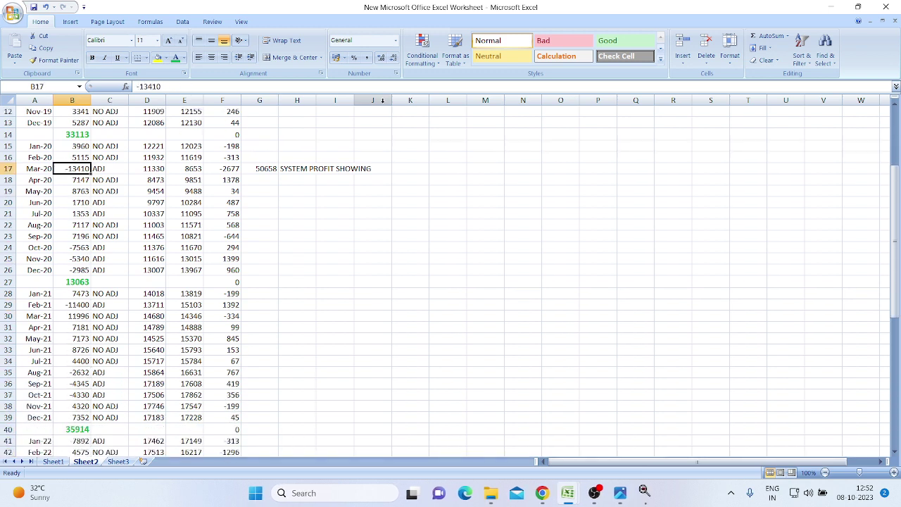
pyautogui.press('Down')
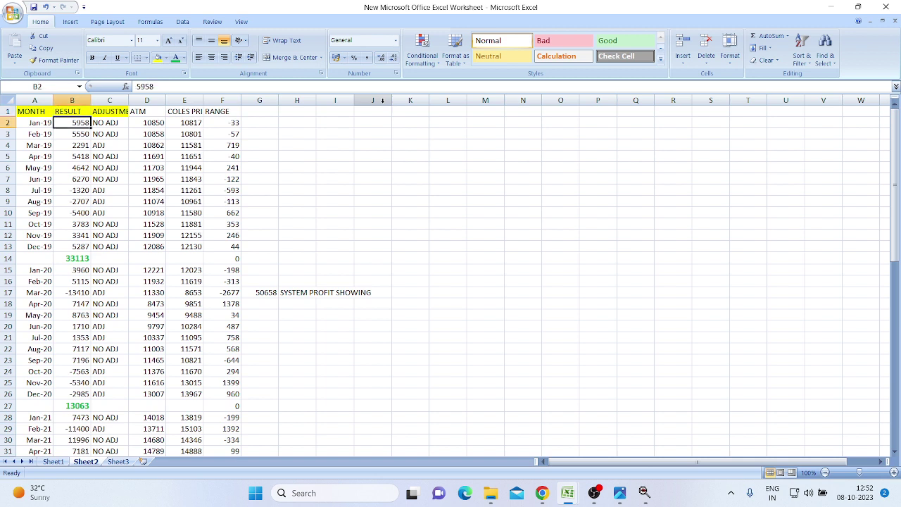
# Look over the first-half 2019 results from B2 down to June 2019 in B7, returning to April 2019 in B5.
pyautogui.press('Up')
pyautogui.press('Down')
pyautogui.press('Down')
pyautogui.press('Down')
pyautogui.press('Down')
pyautogui.press('Down')
pyautogui.press('Down')
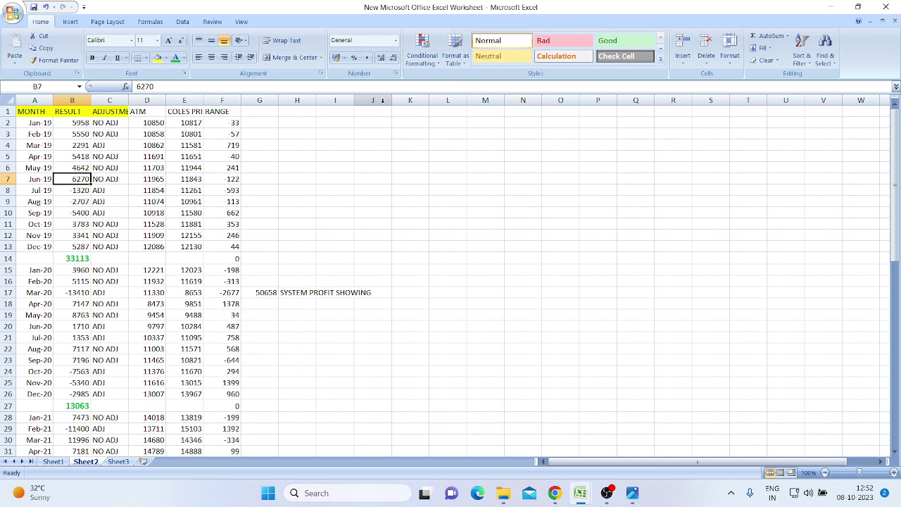
pyautogui.press('Up')
pyautogui.press('Up')
pyautogui.press('Up')
pyautogui.press('Up')
pyautogui.press('Up')
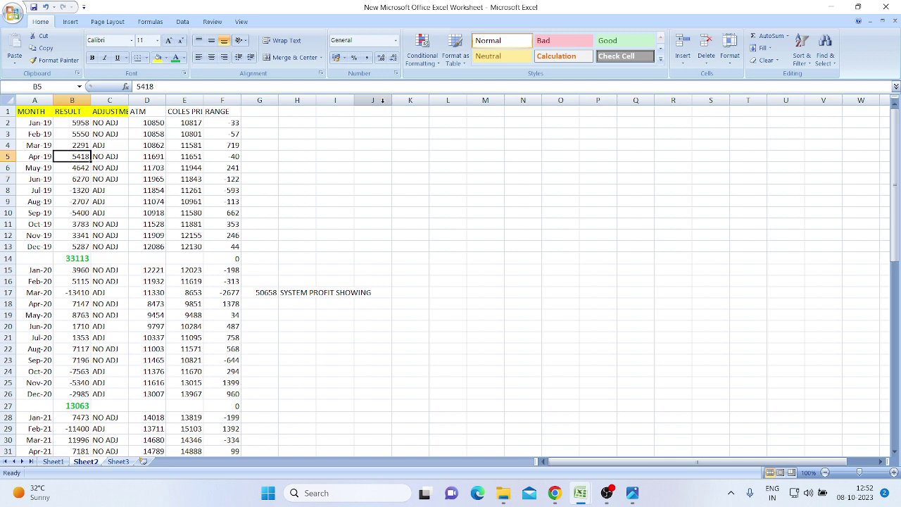
# Follow the 2019 results from April in B5 down to the September loss in B10.
pyautogui.press('Down')
pyautogui.press('Down')
pyautogui.press('Down')
pyautogui.press('Down')
pyautogui.press('Down')
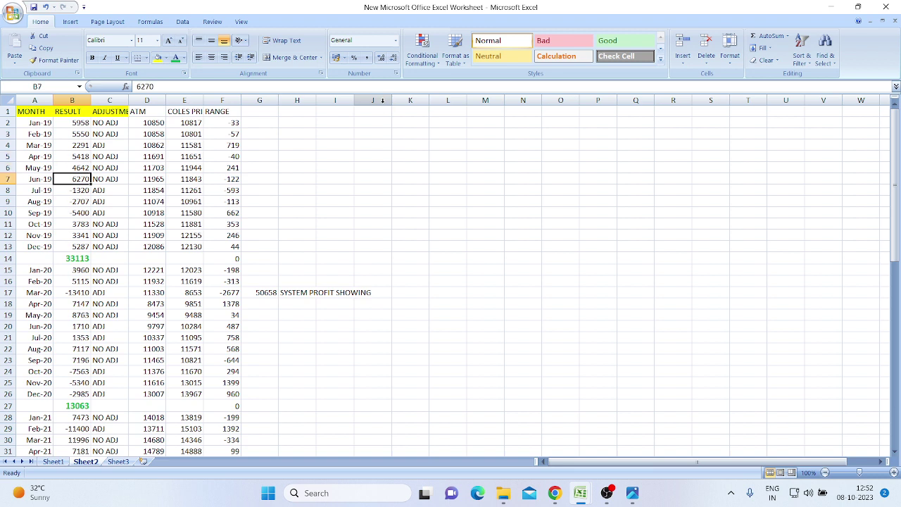
pyautogui.press('Down')
pyautogui.press('Down')
pyautogui.press('Down')
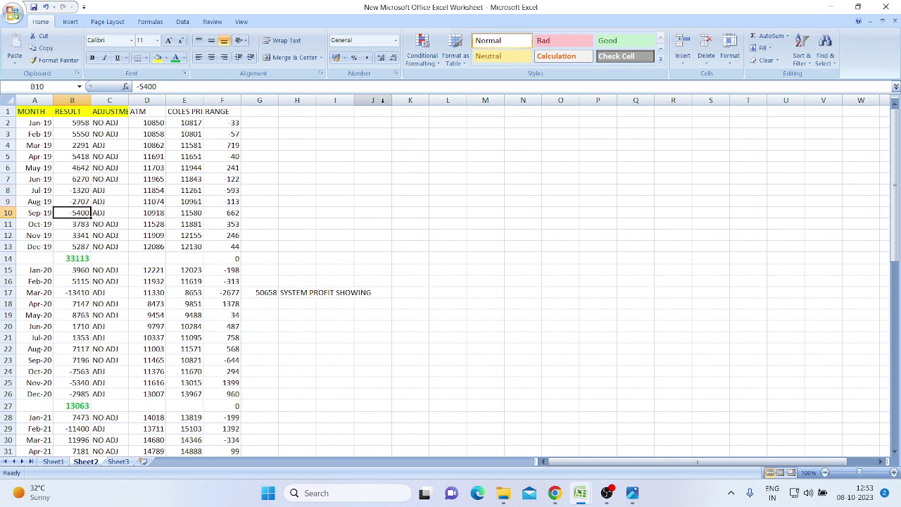
# Compare the July to September 2019 losses in B8 to B10 with the June 2019 profit in B7.
pyautogui.press('Up')
pyautogui.press('Up')
pyautogui.press('Down')
pyautogui.press('Down')
pyautogui.press('Up')
pyautogui.press('Up')
pyautogui.press('Up')
pyautogui.press('Up')
pyautogui.press('Down')
pyautogui.press('Down')
pyautogui.press('Down')
pyautogui.press('Down')
pyautogui.press('Down')
pyautogui.press('Down')
pyautogui.press('Down')
pyautogui.press('Down')
pyautogui.press('Down')
pyautogui.press('Down')
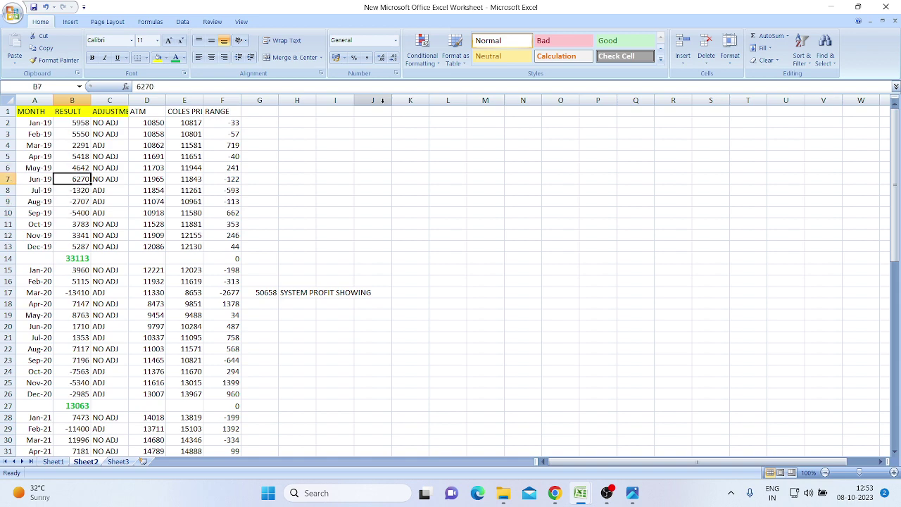
# Examine the results that follow the March 2020 loss, from April 2020 in B18 to July 2020 in B21.
pyautogui.press('Down')
pyautogui.press('Down')
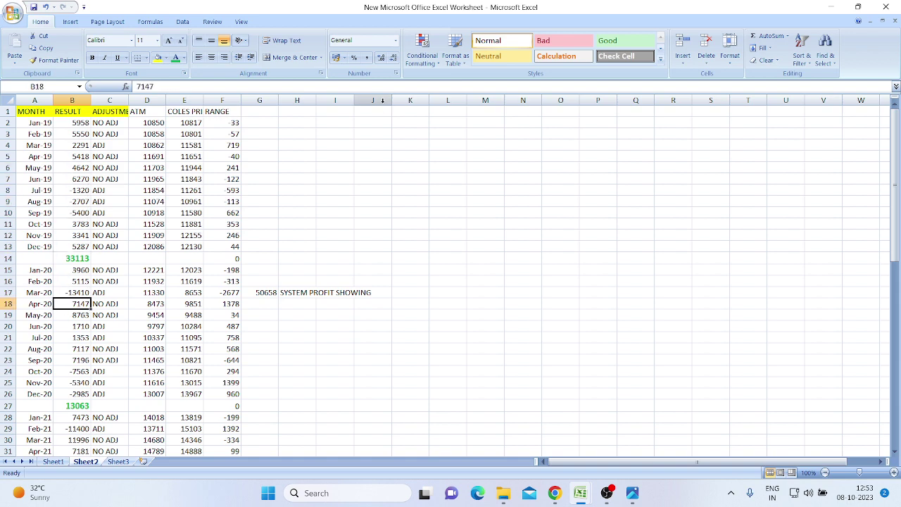
pyautogui.press('Down')
pyautogui.press('Down')
pyautogui.press('Down')
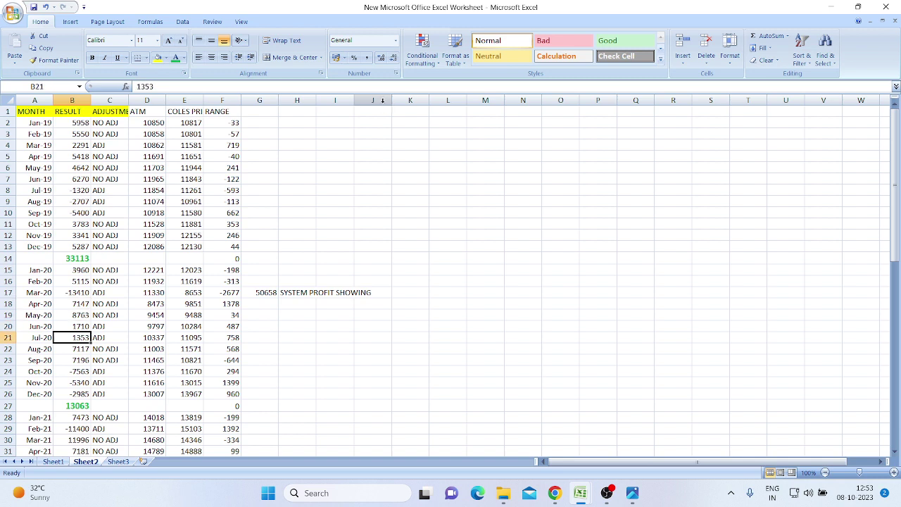
pyautogui.press('Up')
pyautogui.press('Up')
pyautogui.press('Up')
pyautogui.press('Down')
pyautogui.press('Down')
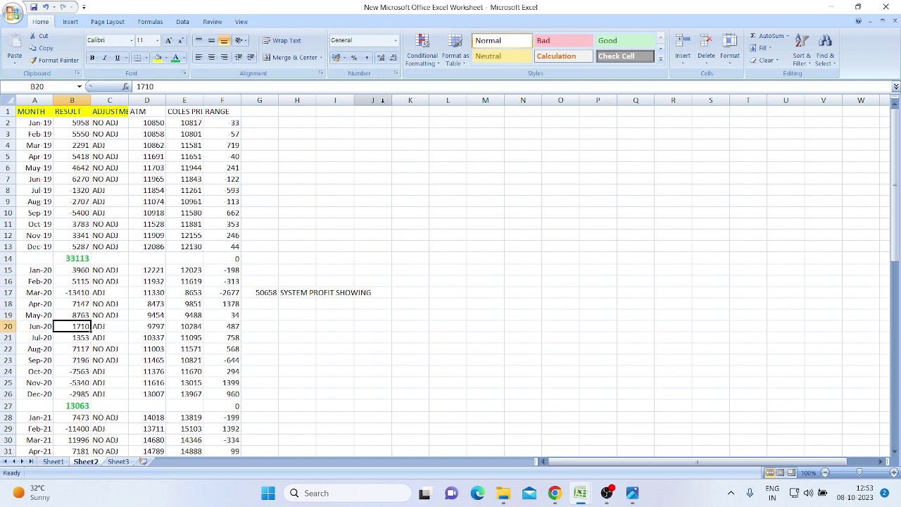
# Go through the results from July 2020 in B21 past the yearly total in B27 to March 2021 in B30.
pyautogui.press('Down')
pyautogui.press('Down')
pyautogui.press('Down')
pyautogui.press('Down')
pyautogui.press('Down')
pyautogui.press('Down')
pyautogui.press('Down')
pyautogui.press('Down')
pyautogui.press('Down')
pyautogui.press('Down')
pyautogui.press('Down')
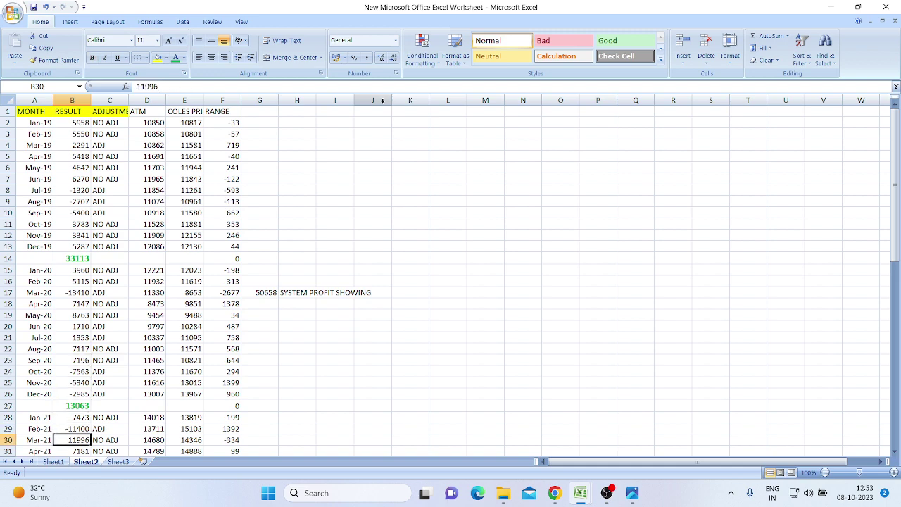
# Look ahead through the results down to June 2022 in B46 and return to March 2021 in B30.
pyautogui.press('Down')
pyautogui.press('Down')
pyautogui.press('Down')
pyautogui.press('Down')
pyautogui.press('Down')
pyautogui.press('Down')
pyautogui.press('Down')
pyautogui.press('Down')
pyautogui.press('Down')
pyautogui.press('Down')
pyautogui.press('Down')
pyautogui.press('Down')
pyautogui.press('Down')
pyautogui.press('Down')
pyautogui.press('Down')
pyautogui.press('Up')
pyautogui.press('Up')
pyautogui.press('Up')
pyautogui.press('Up')
pyautogui.press('Up')
pyautogui.press('Up')
pyautogui.press('Up')
pyautogui.press('Up')
pyautogui.press('Up')
pyautogui.press('Up')
pyautogui.press('Up')
pyautogui.press('Up')
pyautogui.press('Up')
pyautogui.press('Up')
pyautogui.press('Up')
pyautogui.press('Up')
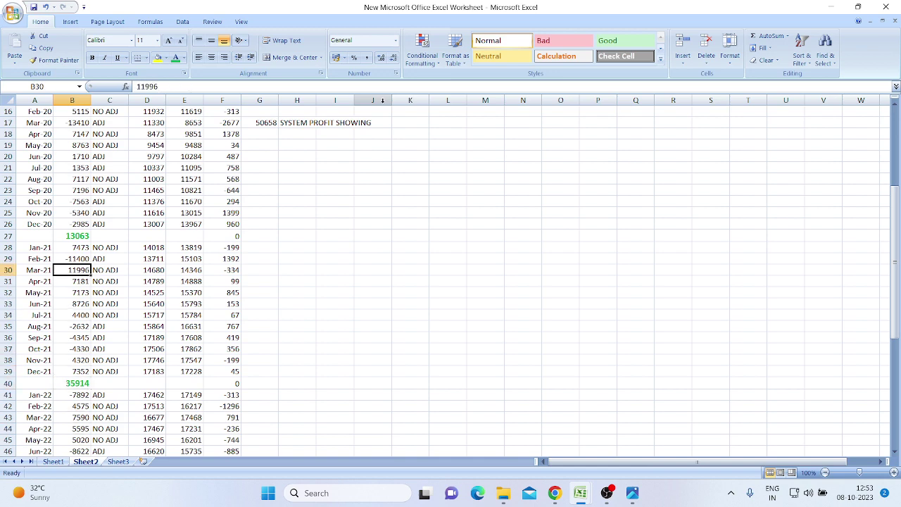
# Review the 2021 results in column B from April 2021 in B31 through the end of the year.
pyautogui.press('Down')
pyautogui.press('Down')
pyautogui.press('Down')
pyautogui.press('Down')
pyautogui.press('Down')
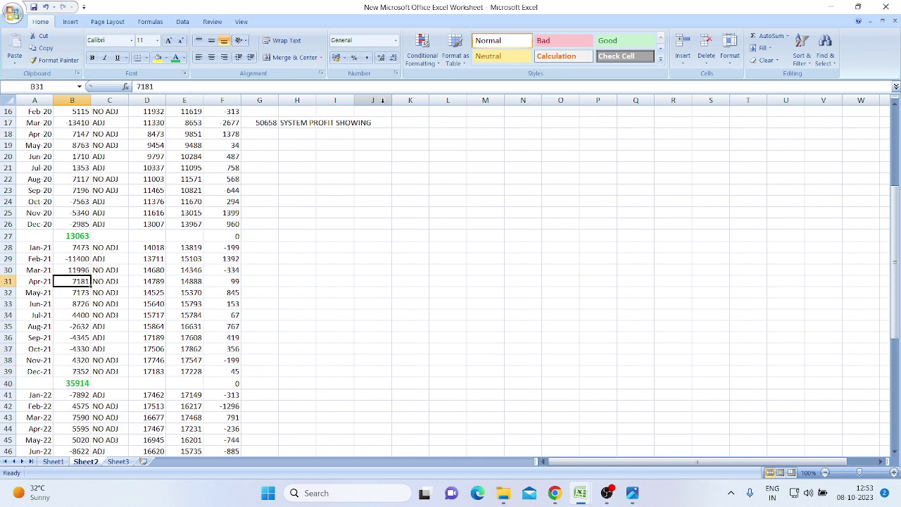
pyautogui.press('Down')
pyautogui.press('Down')
pyautogui.press('Down')
pyautogui.press('Down')
pyautogui.press('Down')
pyautogui.press('Down')
pyautogui.press('Down')
pyautogui.press('Down')
pyautogui.press('Down')
pyautogui.press('Down')
pyautogui.press('Up')
pyautogui.press('Up')
pyautogui.press('Up')
# Go through the 2022 results and the yearly total in B53, continuing to March 2023 in B56.
pyautogui.press('Down')
pyautogui.press('Down')
pyautogui.press('Down')
pyautogui.press('Down')
pyautogui.press('Down')
pyautogui.press('Down')
pyautogui.press('Down')
pyautogui.press('Down')
pyautogui.press('Down')
pyautogui.press('Down')
pyautogui.press('Down')
pyautogui.press('Down')
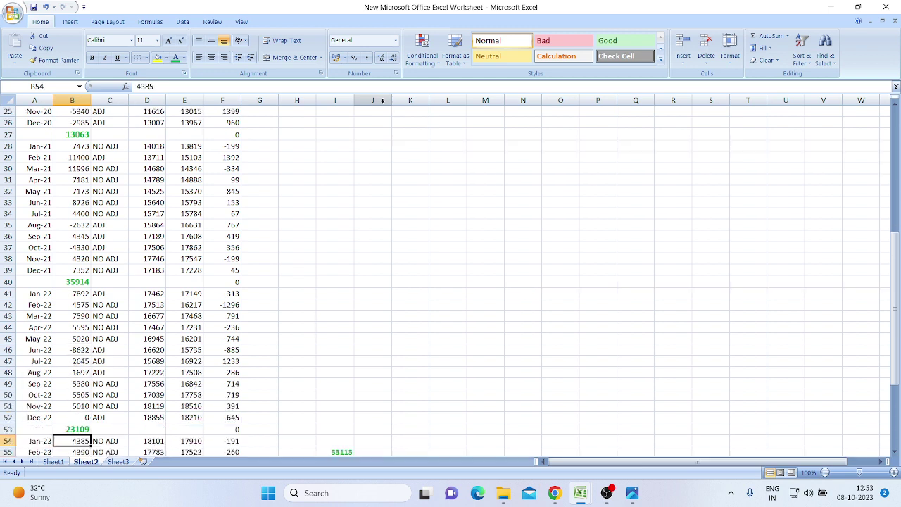
pyautogui.press('Down')
pyautogui.press('Down')
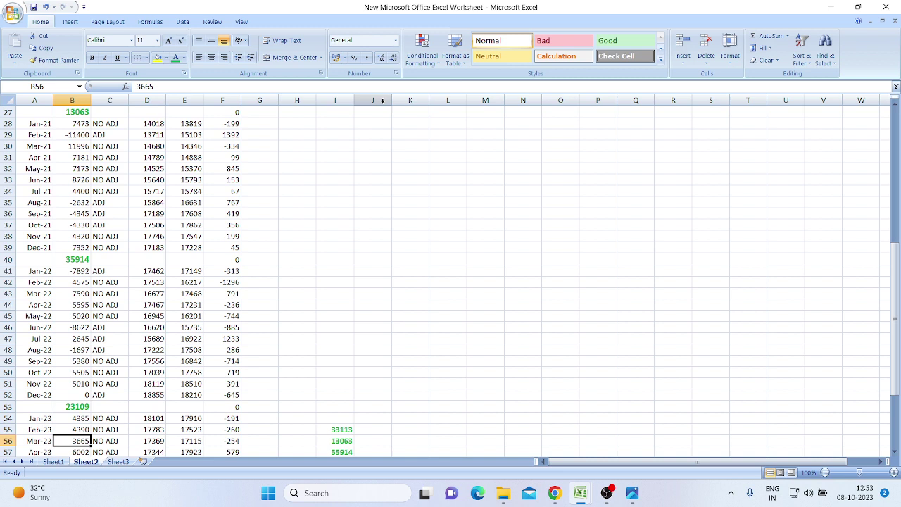
# Go back up through the column B results from March 2023 in B56 to the start of the 2019 results.
pyautogui.press('Up')
pyautogui.press('Up')
pyautogui.press('Up')
pyautogui.press('Up')
pyautogui.press('Up')
pyautogui.press('Up')
pyautogui.press('Up')
pyautogui.press('Up')
pyautogui.press('Up')
pyautogui.press('Up')
pyautogui.press('Up')
pyautogui.press('Up')
pyautogui.press('Up')
pyautogui.press('Up')
pyautogui.press('Up')
pyautogui.press('Up')
pyautogui.press('Up')
pyautogui.press('Up')
pyautogui.press('Up')
pyautogui.press('Up')
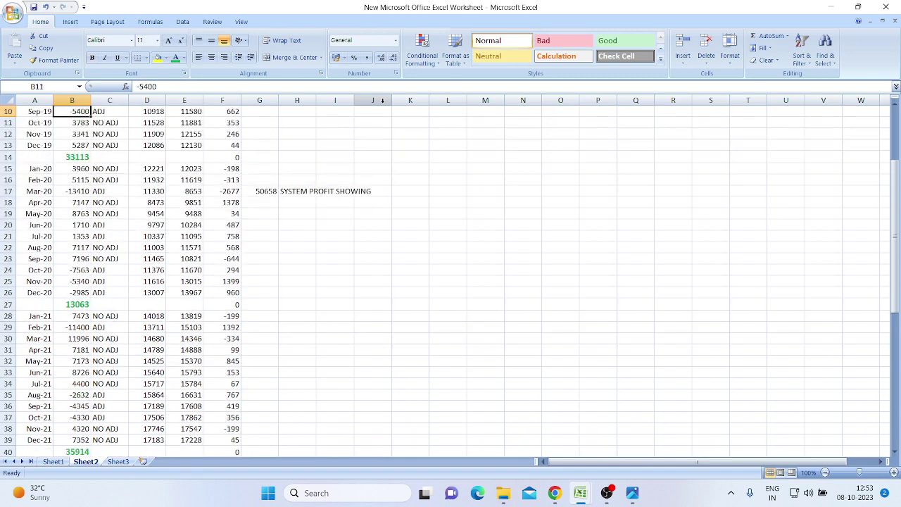
pyautogui.press('Up')
pyautogui.press('Up')
pyautogui.press('Up')
pyautogui.press('Up')
pyautogui.press('Up')
pyautogui.press('Up')
pyautogui.press('Up')
pyautogui.press('Up')
pyautogui.press('Up')
pyautogui.press('Up')
pyautogui.press('Up')
# Scan down the column B results from 2019 through 2022 and into the 2023 months.
pyautogui.press('Down')
pyautogui.press('Down')
pyautogui.press('Down')
pyautogui.press('Down')
pyautogui.press('Down')
pyautogui.press('Down')
pyautogui.press('Down')
pyautogui.press('Down')
pyautogui.press('Down')
pyautogui.press('Down')
pyautogui.press('Down')
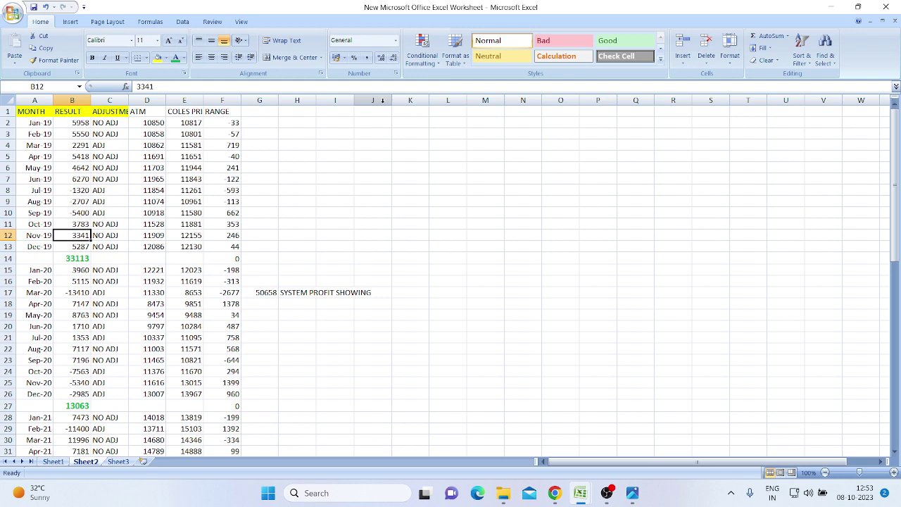
pyautogui.press('Down')
pyautogui.press('Down')
pyautogui.press('Down')
pyautogui.press('Down')
pyautogui.press('Down')
pyautogui.press('Down')
pyautogui.press('Down')
pyautogui.press('Down')
pyautogui.press('Down')
pyautogui.press('Down')
pyautogui.press('Down')
pyautogui.press('Down')
pyautogui.press('Down')
pyautogui.press('Down')
pyautogui.press('Down')
pyautogui.press('Down')
pyautogui.press('Down')
pyautogui.press('Down')
pyautogui.press('Down')
pyautogui.press('Down')
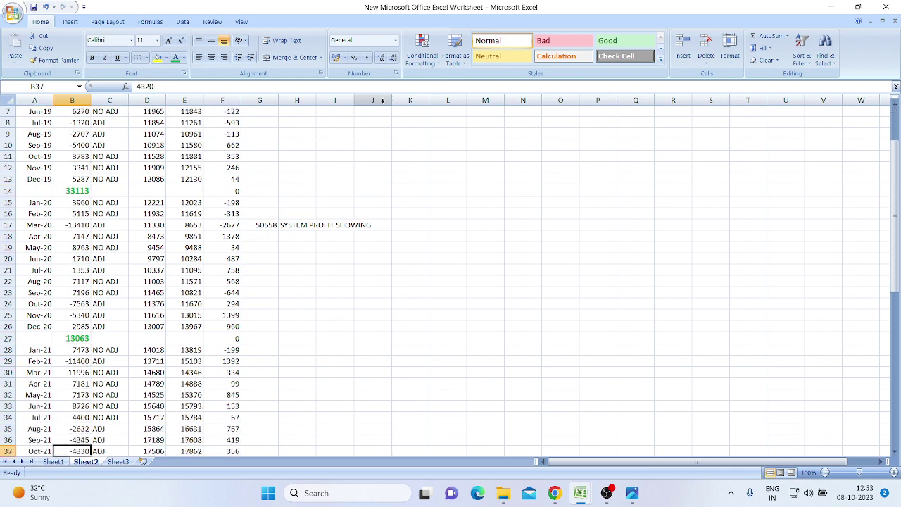
pyautogui.press('Down')
pyautogui.press('Down')
pyautogui.press('Down')
pyautogui.press('Down')
pyautogui.press('Down')
pyautogui.press('Down')
pyautogui.press('Down')
pyautogui.press('Down')
pyautogui.press('Down')
pyautogui.press('Down')
pyautogui.press('Down')
pyautogui.press('Down')
pyautogui.press('Down')
pyautogui.press('Down')
pyautogui.press('Down')
pyautogui.press('Down')
pyautogui.press('Down')
pyautogui.press('Down')
pyautogui.press('Down')
pyautogui.press('Down')
# Return up through the yearly results in column B to the first month, January 2019.
pyautogui.press('Up')
pyautogui.press('Up')
pyautogui.press('Up')
pyautogui.press('Up')
pyautogui.press('Up')
pyautogui.press('Up')
pyautogui.press('Up')
pyautogui.press('Up')
pyautogui.press('Up')
pyautogui.press('Up')
pyautogui.press('Up')
pyautogui.press('Up')
pyautogui.press('Up')
pyautogui.press('Up')
pyautogui.press('Up')
pyautogui.press('Up')
pyautogui.press('Up')
pyautogui.press('Up')
pyautogui.press('Up')
pyautogui.press('Up')
pyautogui.press('Up')
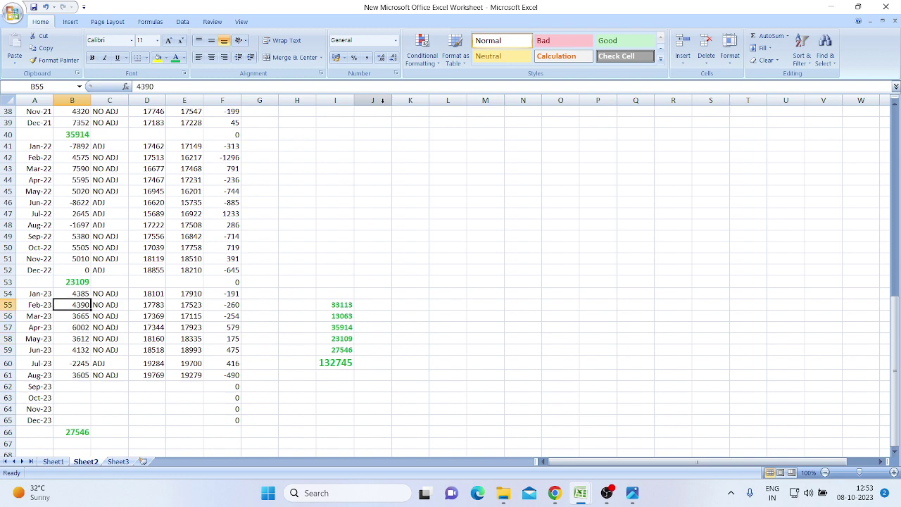
pyautogui.press('Up')
pyautogui.press('Up')
pyautogui.press('Up')
pyautogui.press('Up')
pyautogui.press('Up')
pyautogui.press('Up')
pyautogui.press('Up')
pyautogui.press('Up')
pyautogui.press('Up')
pyautogui.press('Up')
pyautogui.press('Up')
pyautogui.press('Up')
pyautogui.press('Up')
pyautogui.press('Up')
pyautogui.press('Up')
pyautogui.press('Up')
pyautogui.press('Up')
pyautogui.press('Up')
pyautogui.press('Up')
pyautogui.press('Up')
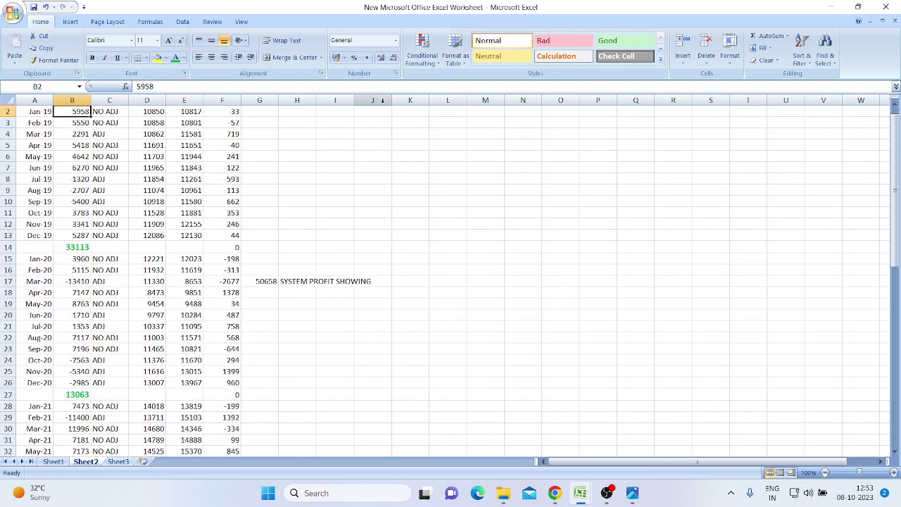
# Go through the 2019 monthly results in column B and on to March 2020 in B17.
pyautogui.press('Down')
pyautogui.press('Down')
pyautogui.press('Down')
pyautogui.press('Down')
pyautogui.press('Down')
pyautogui.press('Down')
pyautogui.press('Down')
pyautogui.press('Down')
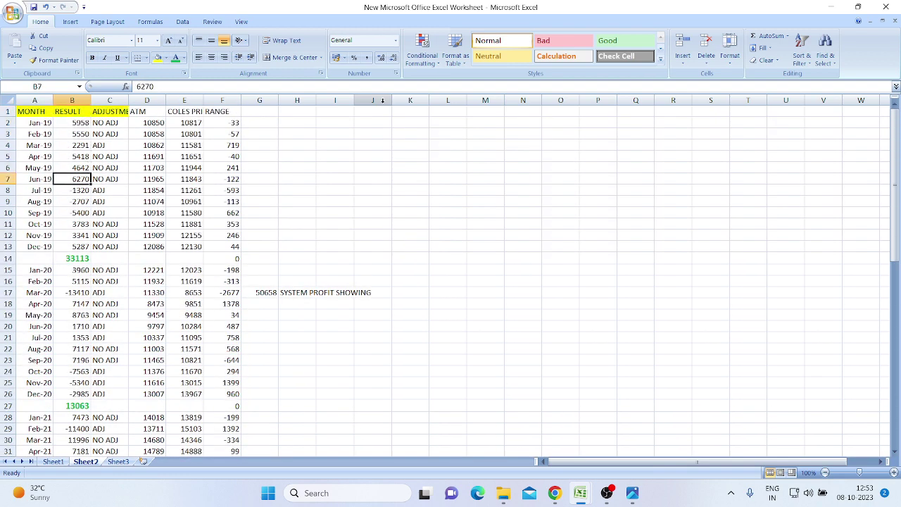
pyautogui.press('Down')
pyautogui.press('Down')
pyautogui.press('Down')
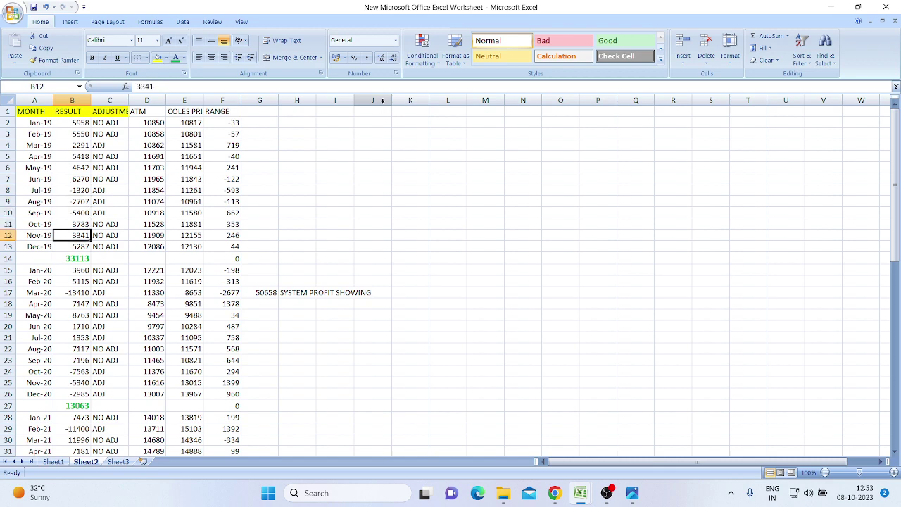
pyautogui.press('Down')
pyautogui.press('Down')
pyautogui.press('Down')
pyautogui.press('Down')
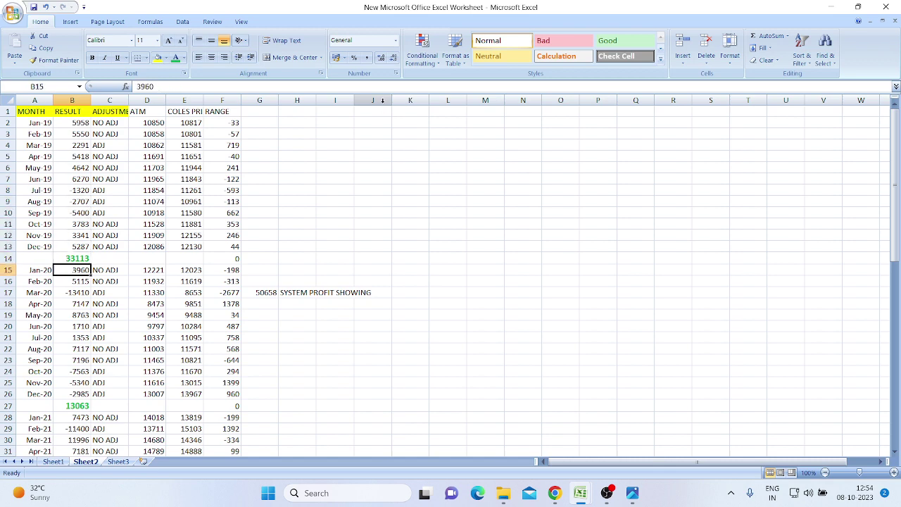
pyautogui.press('Down')
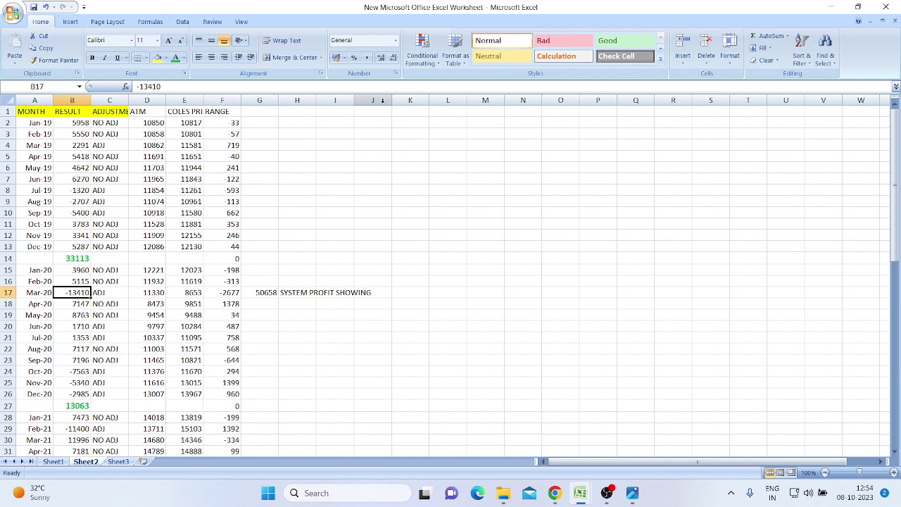
# Follow the March 2020 row across from the result in B17 to the system profit figure in G17.
pyautogui.press('Up')
pyautogui.press('Down')
pyautogui.press('Right')
pyautogui.press('Right')
pyautogui.press('Right')
pyautogui.press('Right')
pyautogui.press('Right')
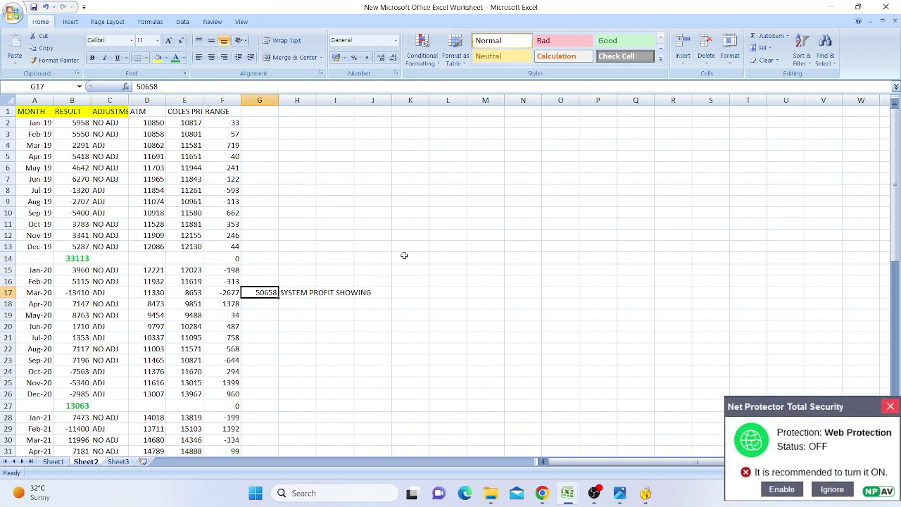
# Make the system profit note in G17:I17 bold and increase its font size to 12.
pyautogui.moveTo(259, 293); pyautogui.dragTo(354, 294)
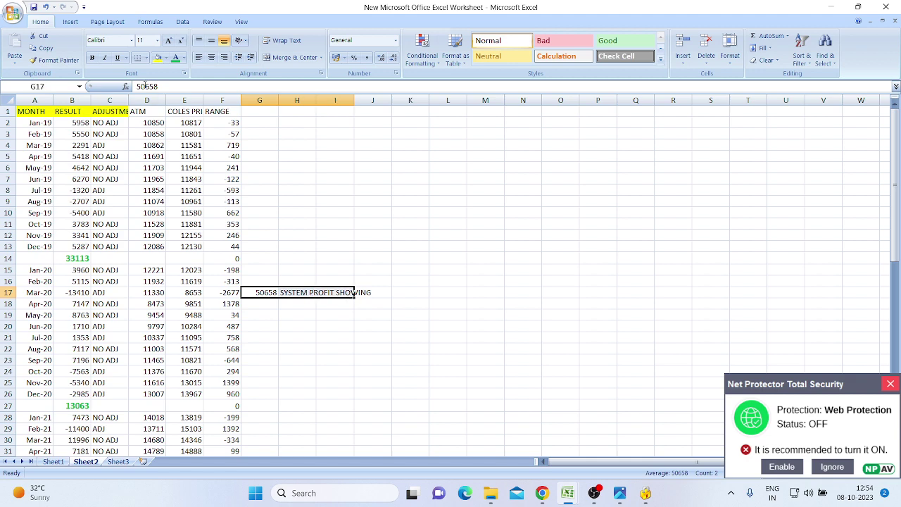
pyautogui.click(94, 61)
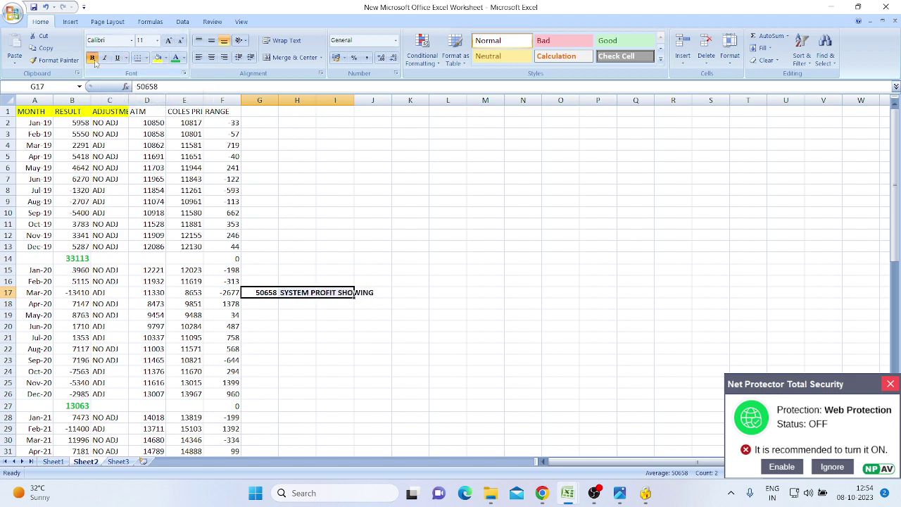
pyautogui.click(168, 40)
pyautogui.click(435, 189)
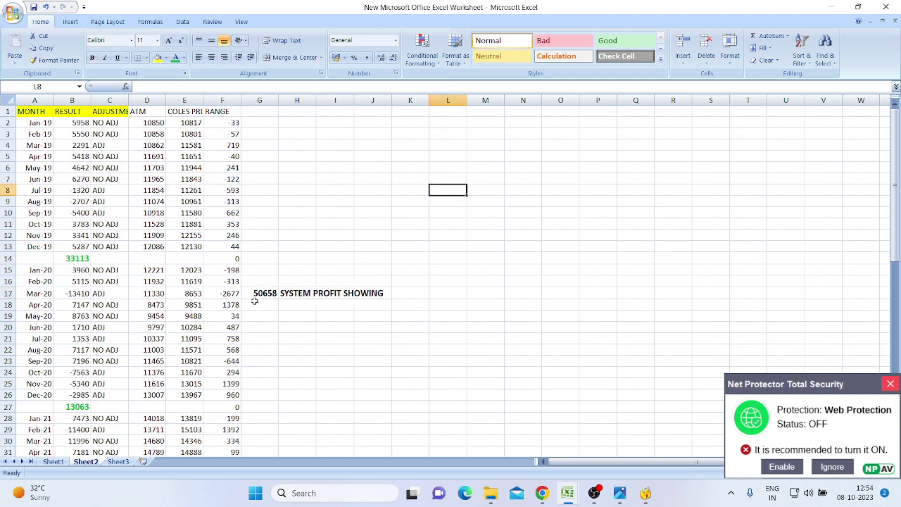
# Examine the system profit figure and note in row 17 against the March 2020 result in B17.
pyautogui.moveTo(292, 295); pyautogui.dragTo(358, 296)
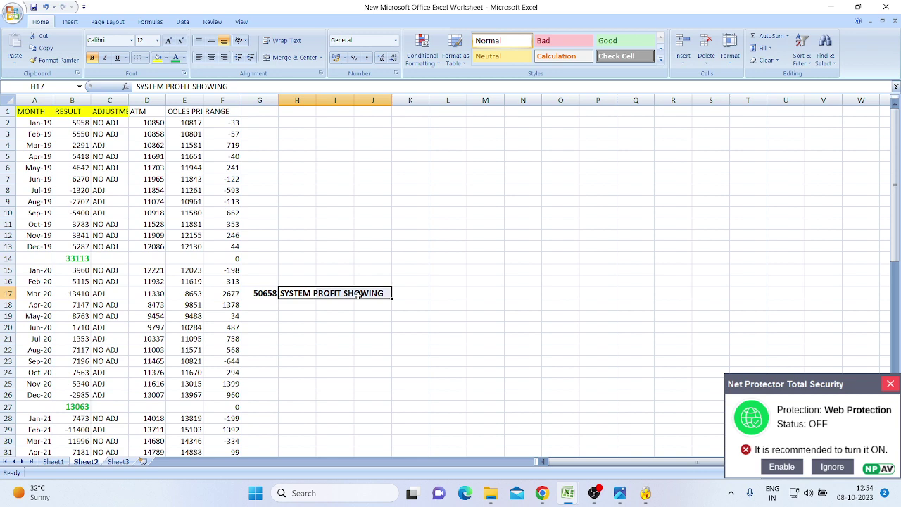
pyautogui.click(307, 329)
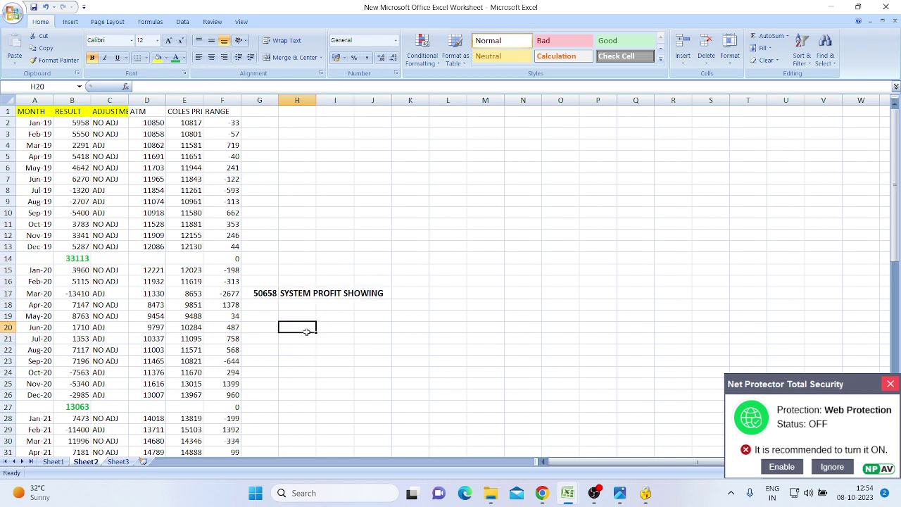
pyautogui.click(268, 294)
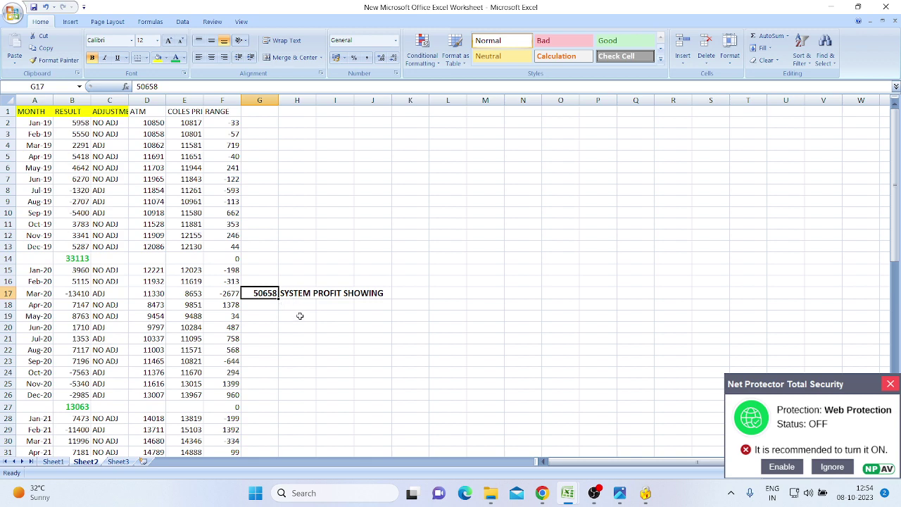
pyautogui.click(300, 316)
pyautogui.moveTo(264, 296); pyautogui.dragTo(366, 298)
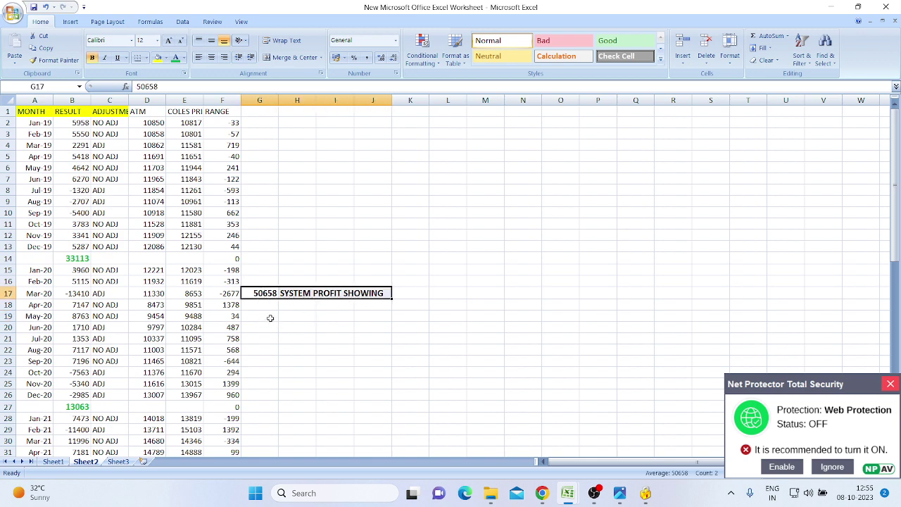
pyautogui.click(265, 318)
pyautogui.click(268, 295)
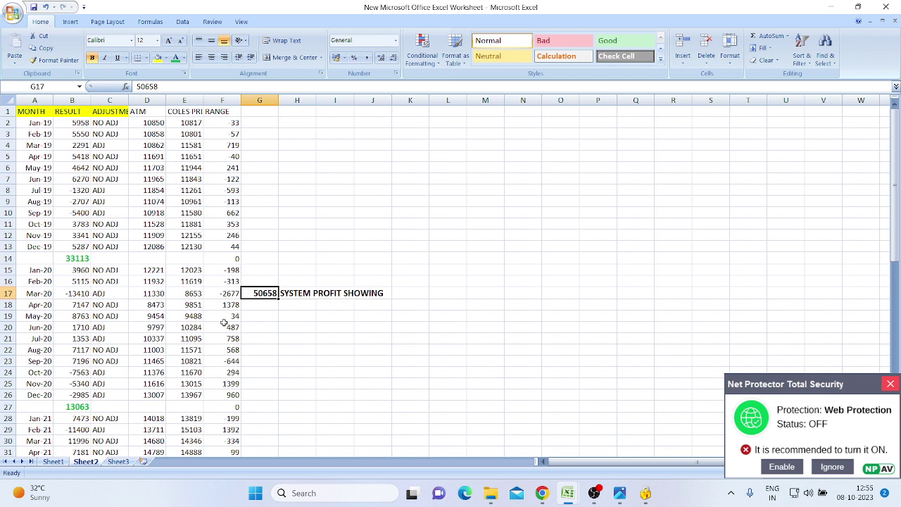
pyautogui.click(78, 293)
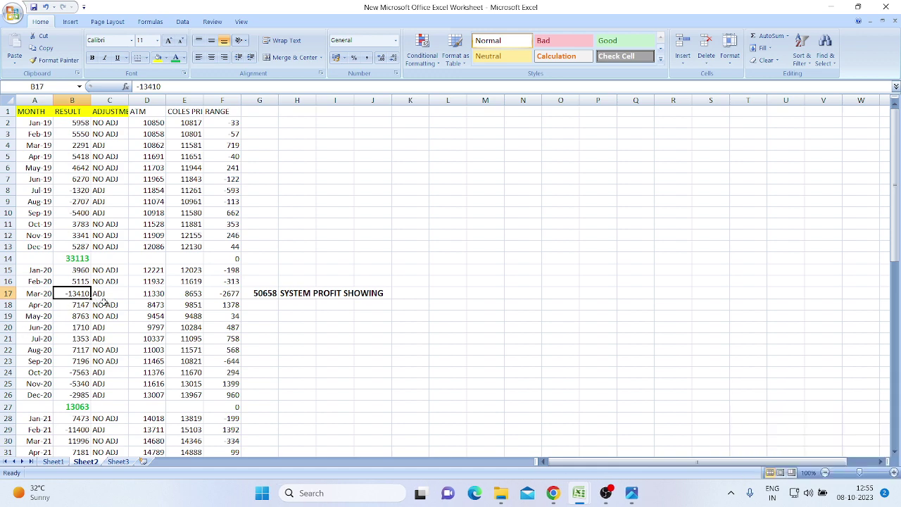
pyautogui.moveTo(268, 292); pyautogui.dragTo(348, 295)
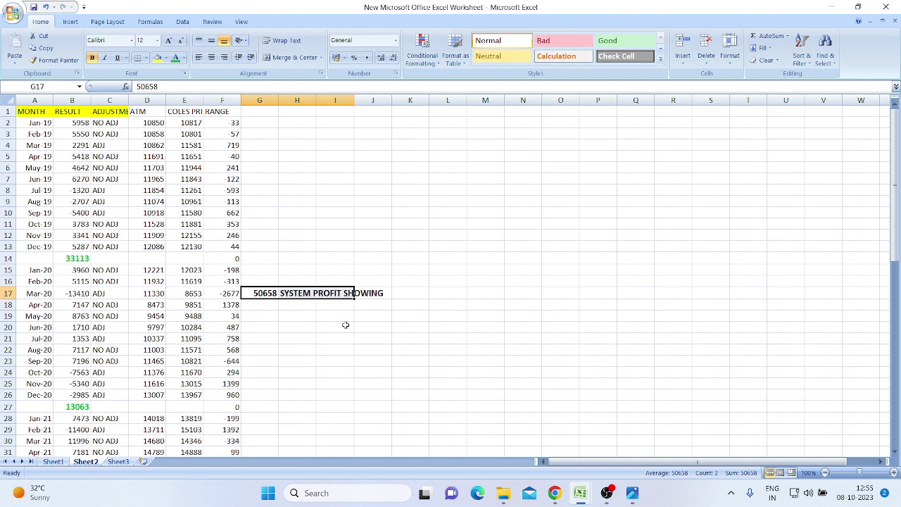
# Compare the March 2020 system profit in G17 with the yearly and overall totals in I55:I60, ending on the result in B17.
pyautogui.click(74, 301)
pyautogui.click(252, 294)
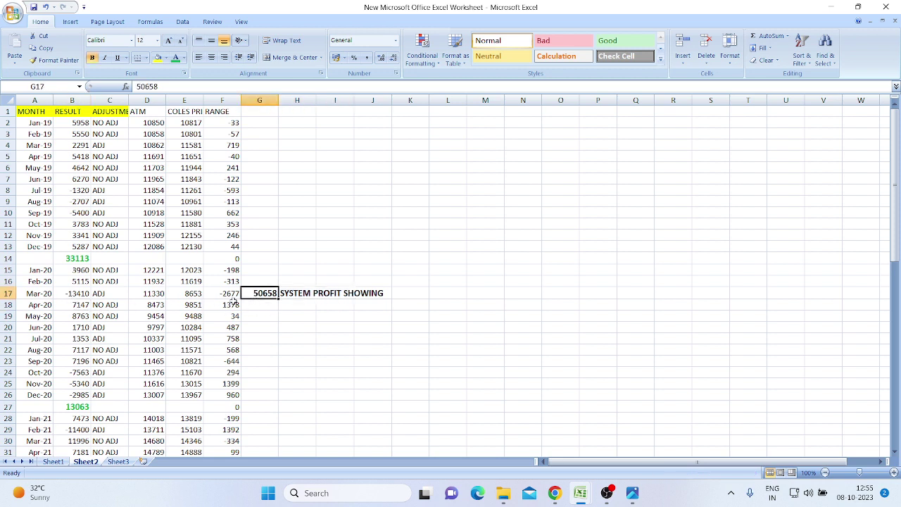
pyautogui.scroll(-8, 270, 303)
pyautogui.scroll(-7, 274, 304)
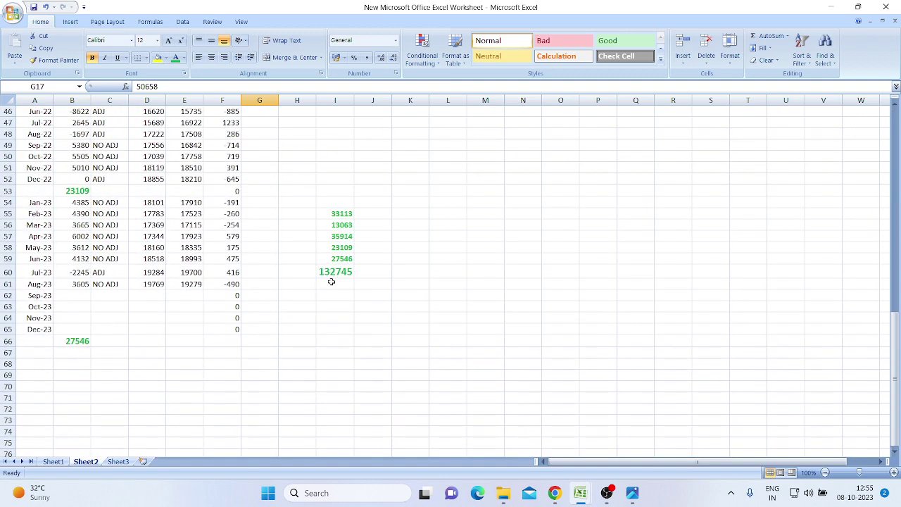
pyautogui.scroll(10, 324, 281)
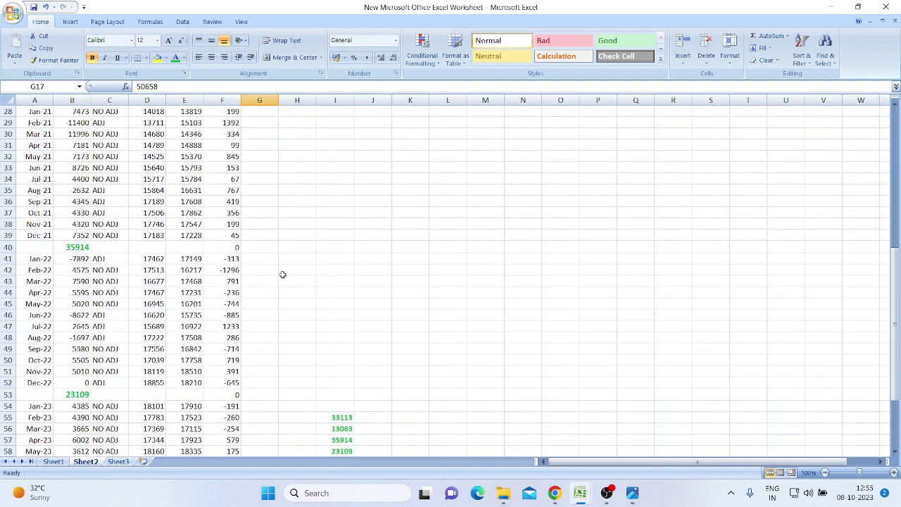
pyautogui.scroll(2, 312, 282)
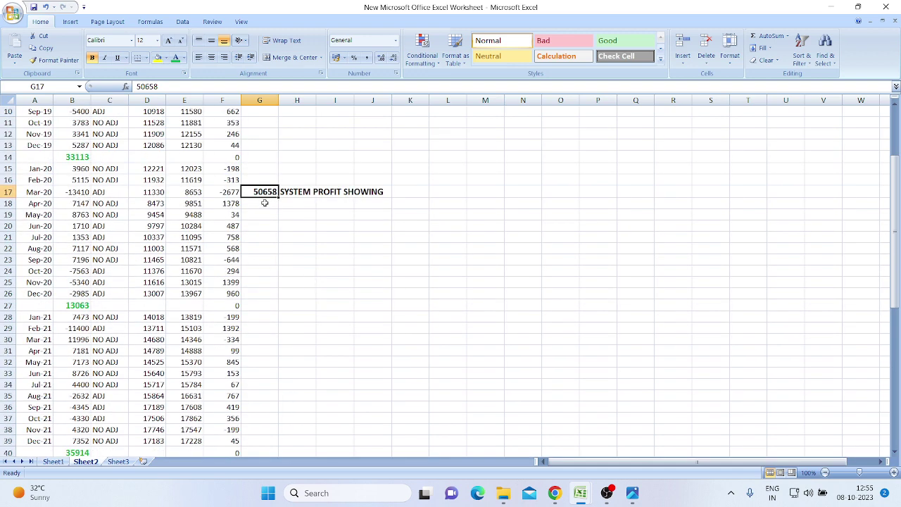
pyautogui.scroll(-2, 349, 246)
pyautogui.scroll(-8, 350, 246)
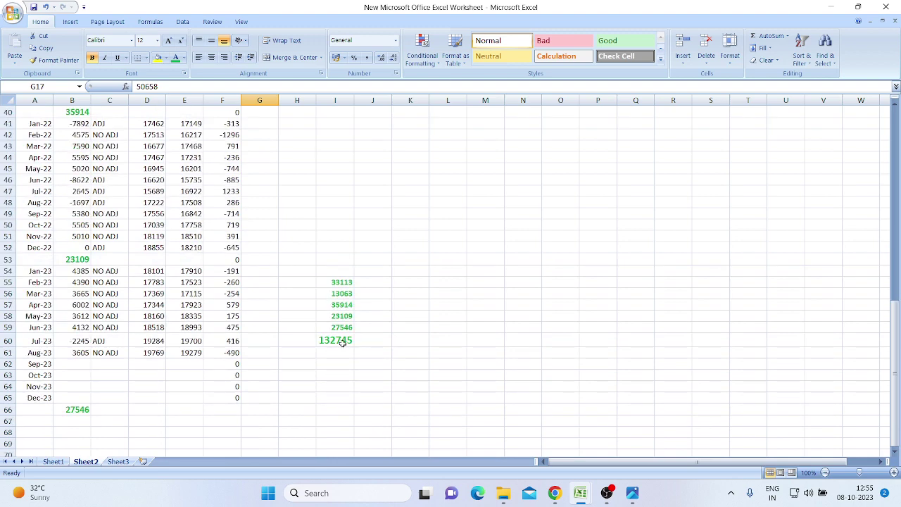
pyautogui.scroll(8, 312, 278)
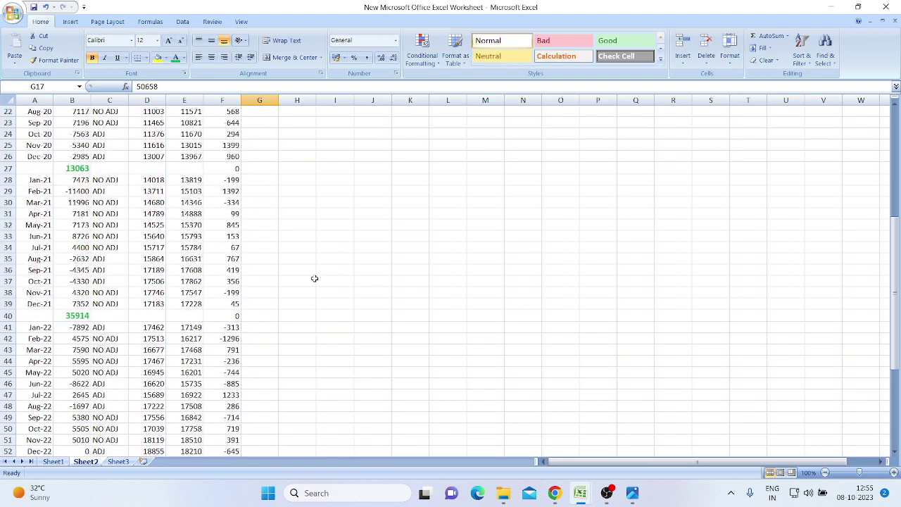
pyautogui.scroll(1, 305, 259)
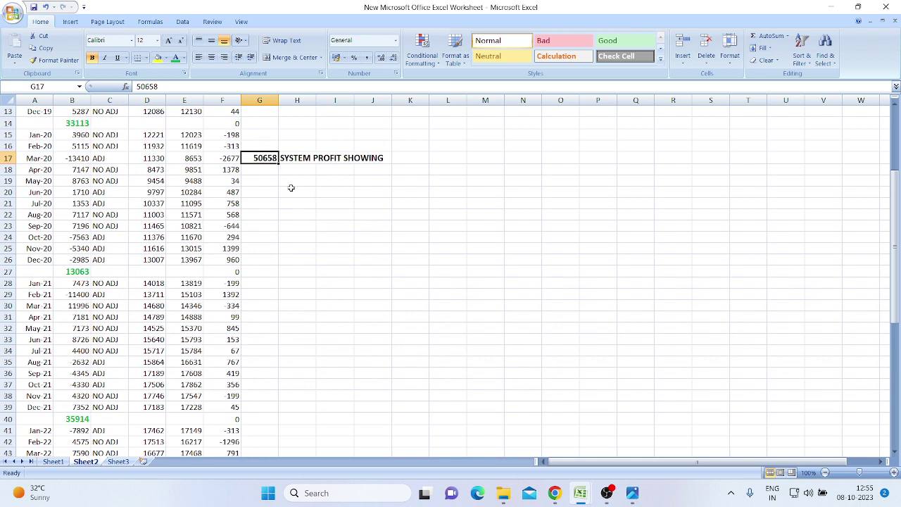
pyautogui.click(344, 188)
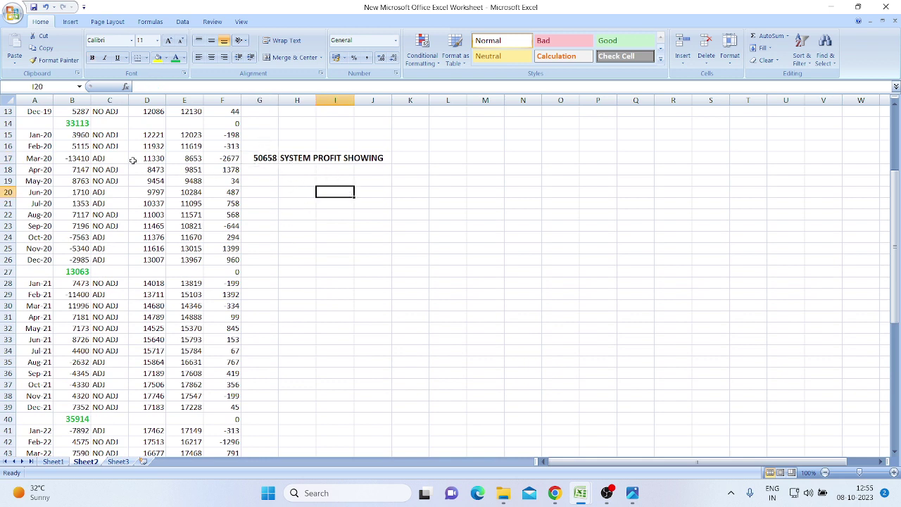
pyautogui.click(81, 159)
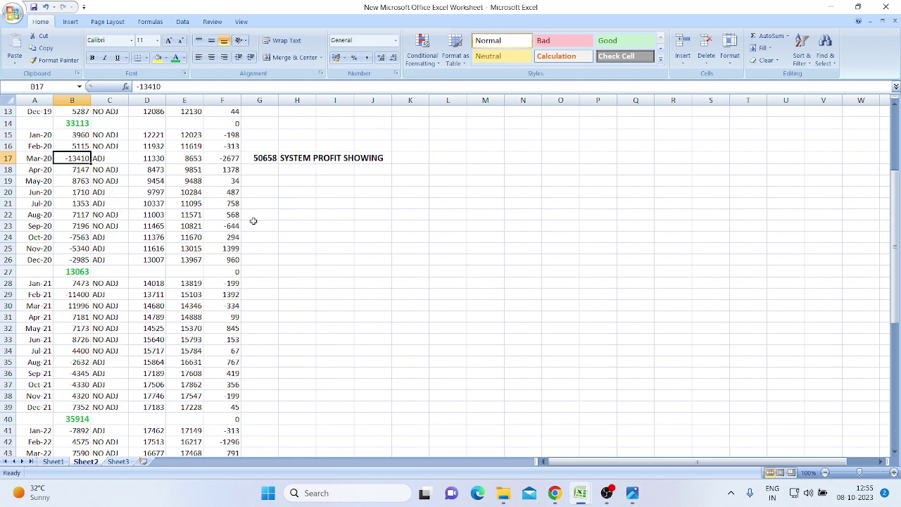
# Go through the 2019 entries in the ADJUSTMENT column from the header in C1, then return to January 2019 in C2.
pyautogui.scroll(4, 287, 204)
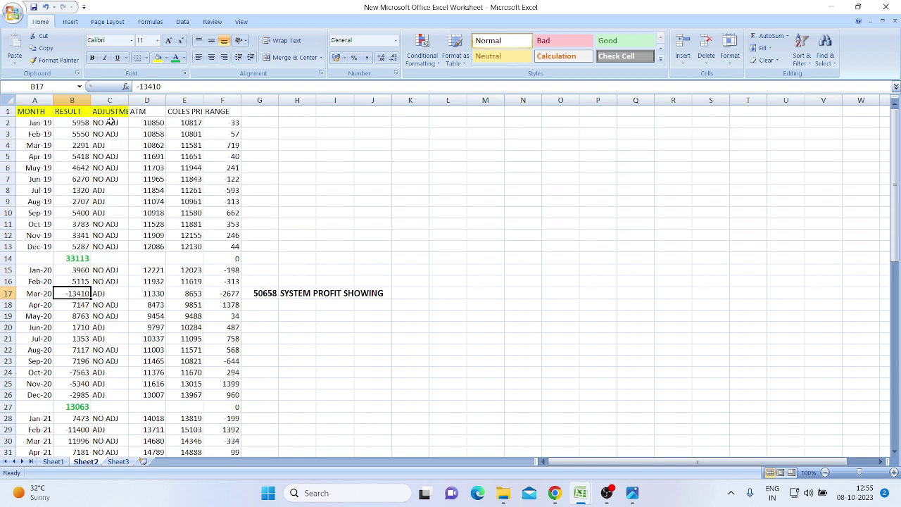
pyautogui.click(111, 110)
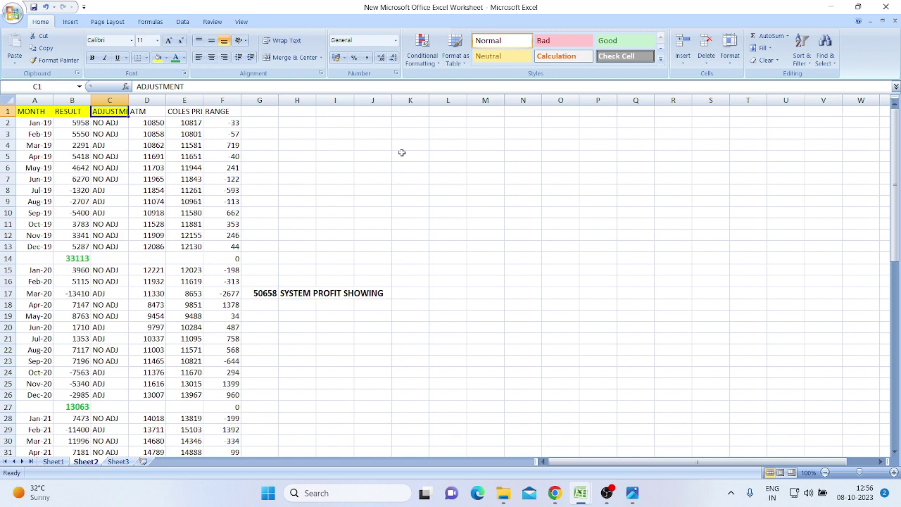
pyautogui.press('Down')
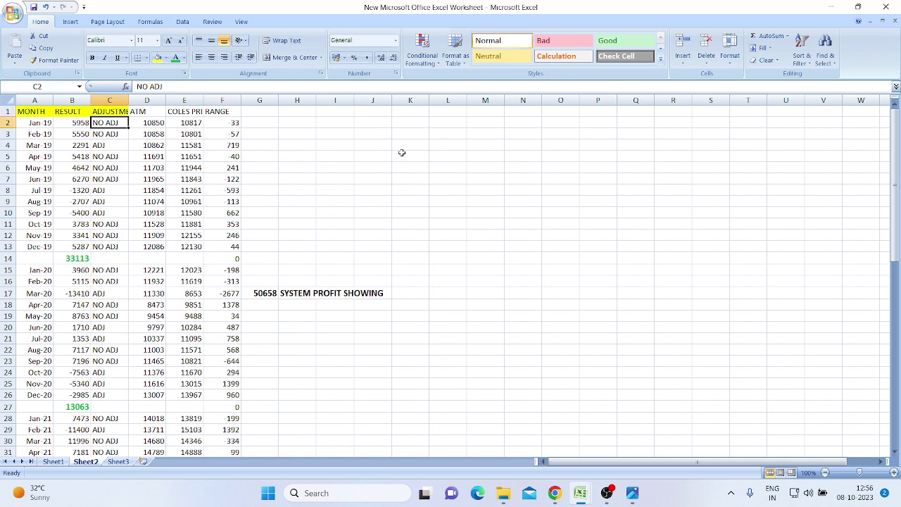
pyautogui.press('Down')
pyautogui.press('Down')
pyautogui.press('Down')
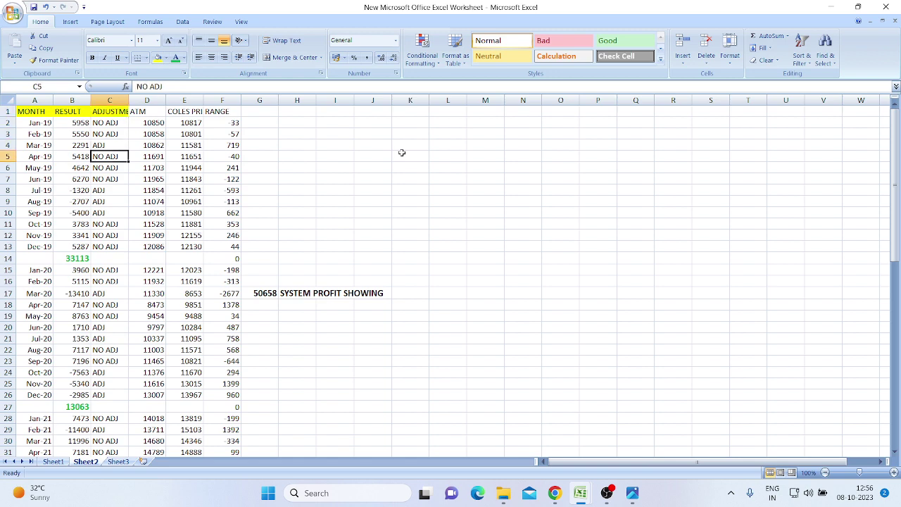
pyautogui.press('Up')
pyautogui.press('Up')
pyautogui.press('Down')
pyautogui.press('Down')
pyautogui.press('Down')
pyautogui.press('Down')
pyautogui.press('Down')
pyautogui.press('Down')
pyautogui.press('Down')
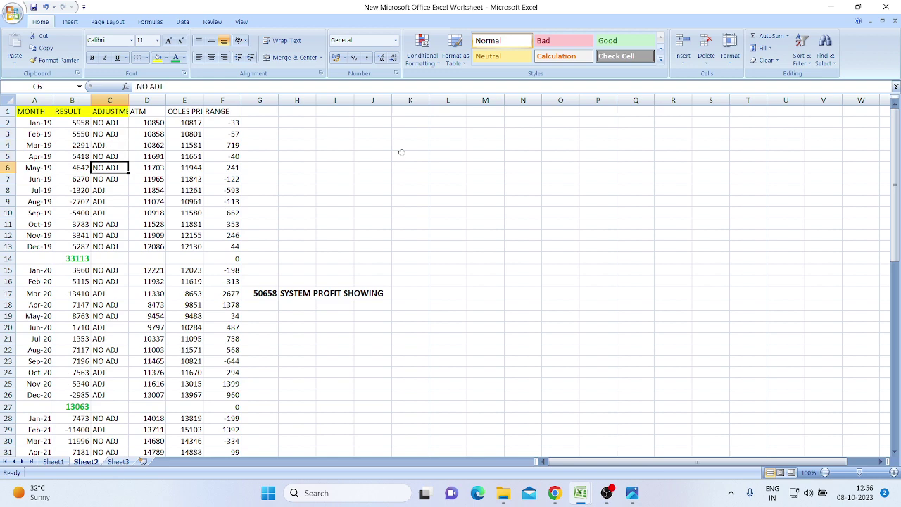
pyautogui.press('Down')
pyautogui.press('Down')
pyautogui.press('Down')
pyautogui.press('Up')
pyautogui.press('Up')
pyautogui.press('Up')
pyautogui.press('Up')
pyautogui.press('Up')
pyautogui.press('Up')
pyautogui.press('Up')
pyautogui.press('Up')
pyautogui.press('Up')
pyautogui.press('Up')
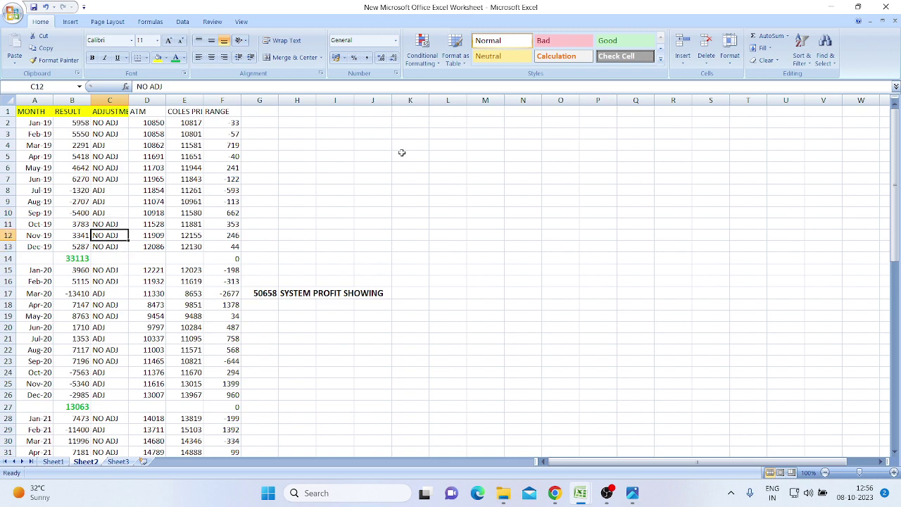
pyautogui.press('Up')
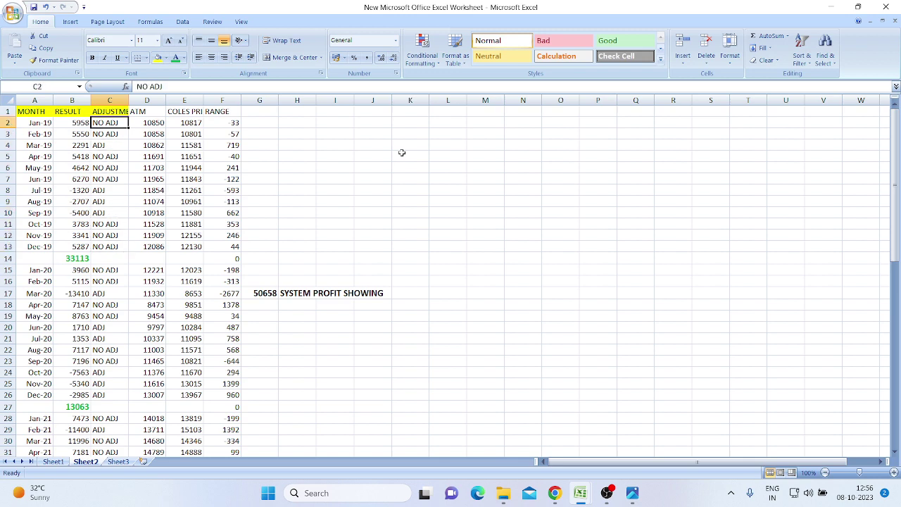
# Follow the ADJUSTMENT entries again from January 2019 in C2 down to November 2019 in C12.
pyautogui.press('Down')
pyautogui.press('Down')
pyautogui.press('Down')
pyautogui.press('Down')
pyautogui.press('Down')
pyautogui.press('Down')
pyautogui.press('Down')
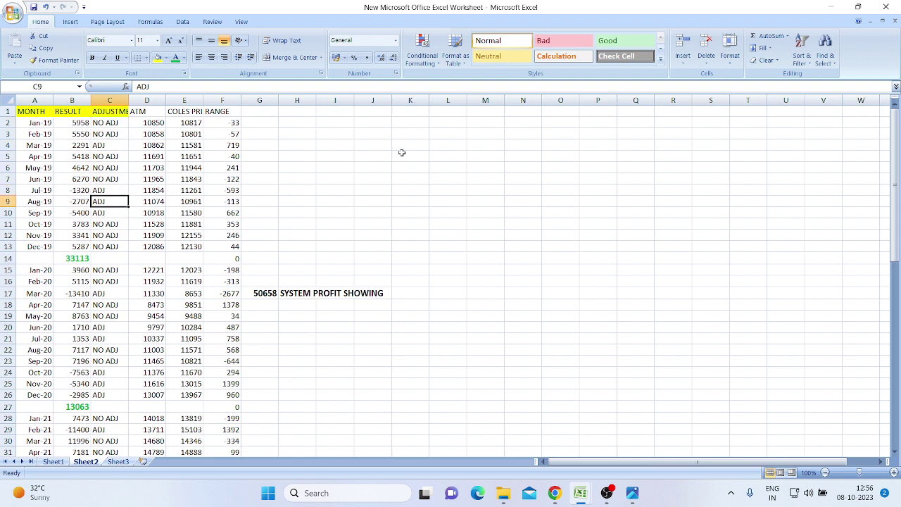
pyautogui.press('Down')
pyautogui.press('Down')
pyautogui.press('Down')
pyautogui.press('Down')
pyautogui.press('Down')
pyautogui.press('Down')
pyautogui.press('Down')
pyautogui.press('Down')
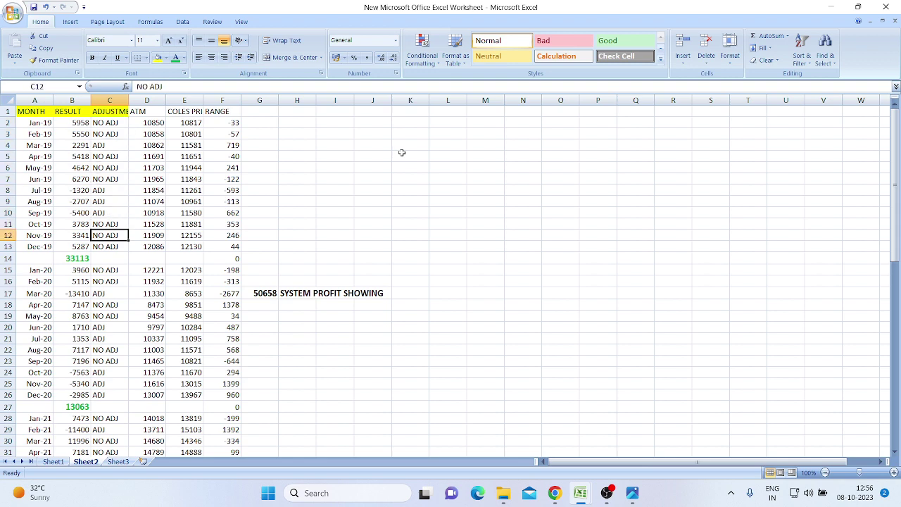
# Continue down the ADJUSTMENT column through the 2020 months to March 2021 in C30.
pyautogui.press('Down')
pyautogui.press('Down')
pyautogui.press('Down')
pyautogui.press('Down')
pyautogui.press('Down')
pyautogui.press('Down')
pyautogui.press('Down')
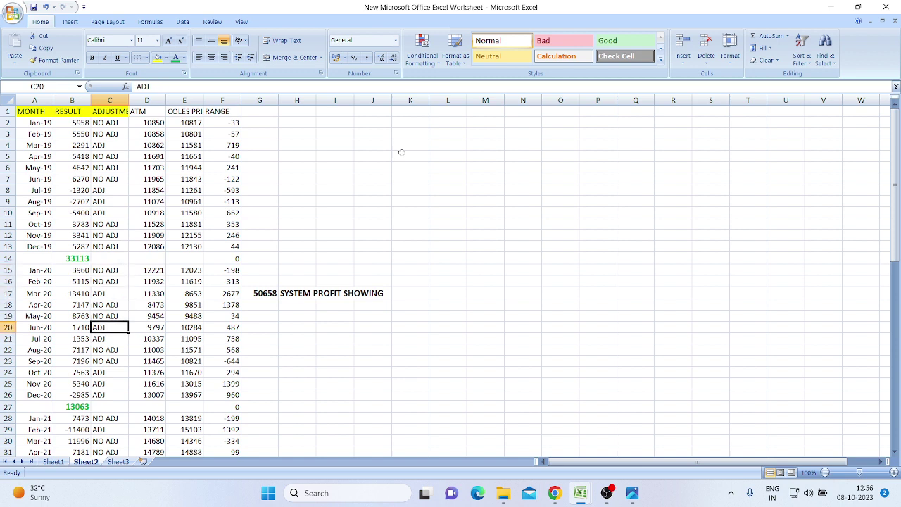
pyautogui.press('Down')
pyautogui.press('Down')
pyautogui.press('Down')
pyautogui.press('Down')
pyautogui.press('Down')
pyautogui.press('Down')
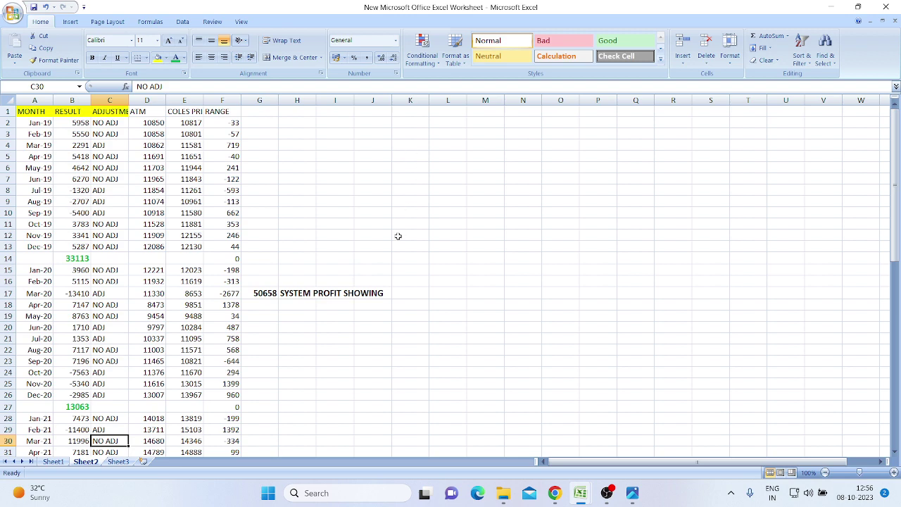
# Go through the remaining 2021 entries in the ADJUSTMENT column and on to February 2022 in C42.
pyautogui.scroll(-8, 397, 235)
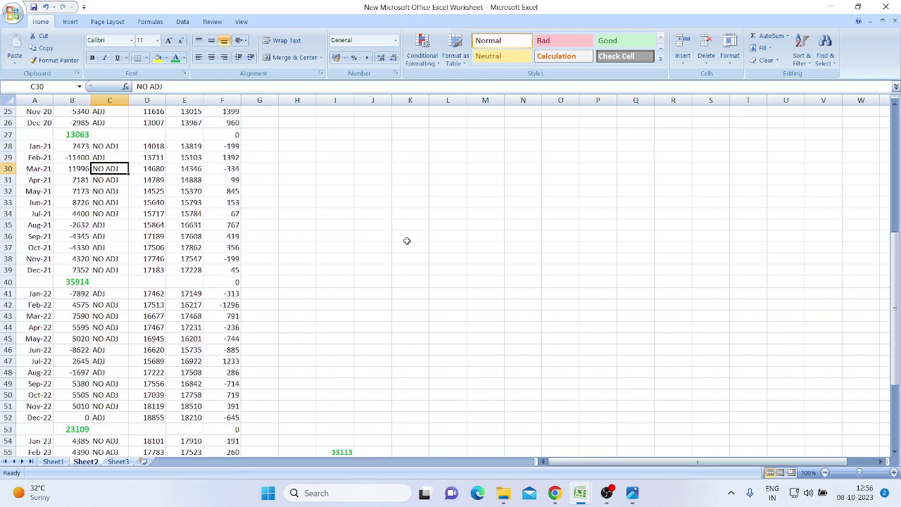
pyautogui.press('Up')
pyautogui.press('Down')
pyautogui.press('Down')
pyautogui.press('Down')
pyautogui.press('Down')
pyautogui.press('Down')
pyautogui.press('Down')
pyautogui.press('Down')
pyautogui.press('Down')
pyautogui.press('Down')
pyautogui.press('Down')
pyautogui.press('Down')
pyautogui.press('Down')
pyautogui.press('Down')
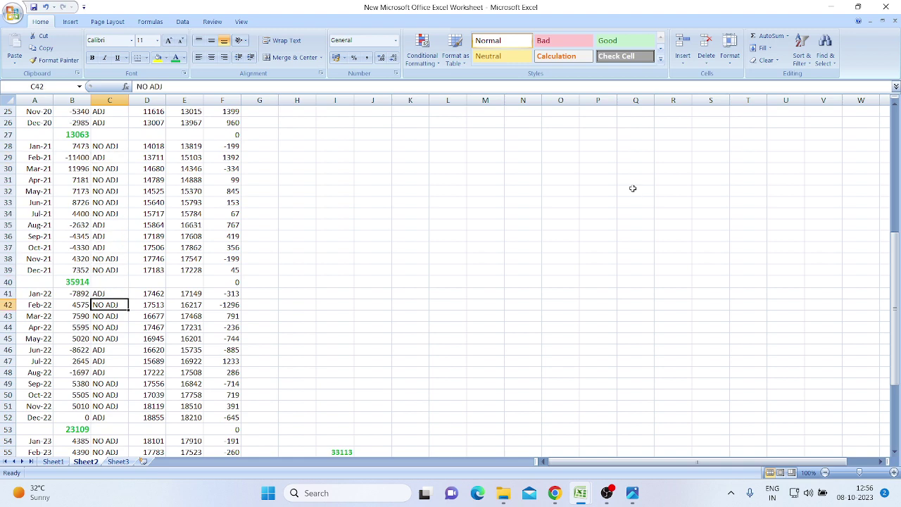
# Follow the rest of the 2022 ADJUSTMENT entries down to the yearly total row at C53.
pyautogui.press('Down')
pyautogui.press('Down')
pyautogui.press('Down')
pyautogui.press('Down')
pyautogui.press('Down')
pyautogui.press('Down')
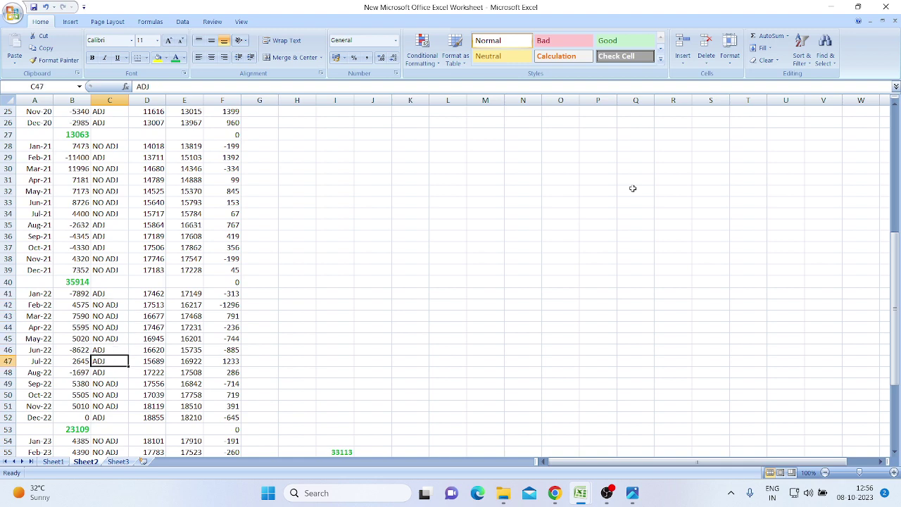
pyautogui.press('Down')
pyautogui.press('Down')
pyautogui.press('Down')
pyautogui.press('Down')
pyautogui.press('Down')
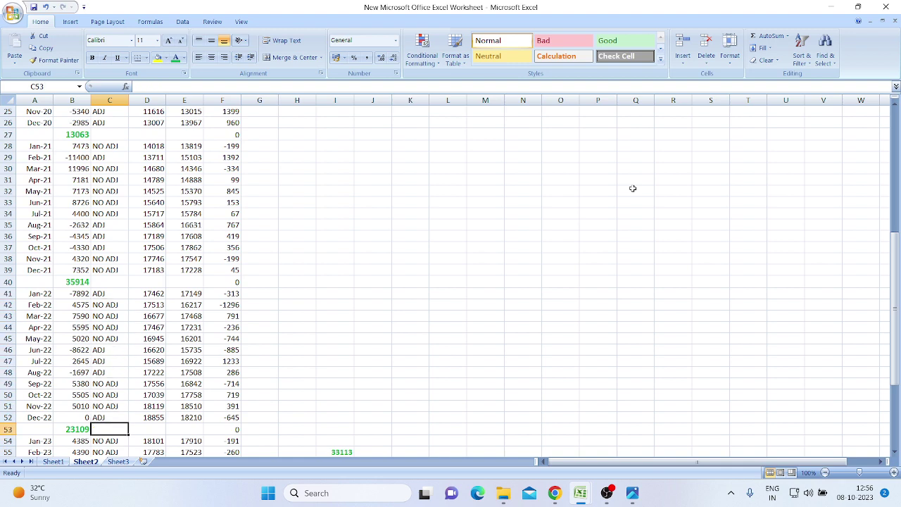
# Go through the 2023 ADJUSTMENT entries from January in C54 to the first empty month in C62.
pyautogui.press('Down')
pyautogui.press('Down')
pyautogui.press('Down')
pyautogui.press('Down')
pyautogui.press('Down')
pyautogui.press('Down')
pyautogui.press('Down')
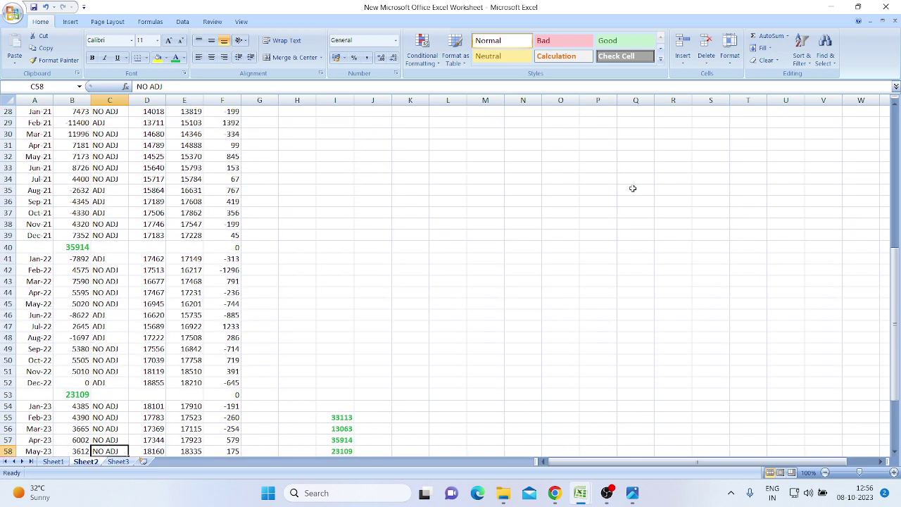
pyautogui.press('Down')
pyautogui.press('Up')
pyautogui.press('Down')
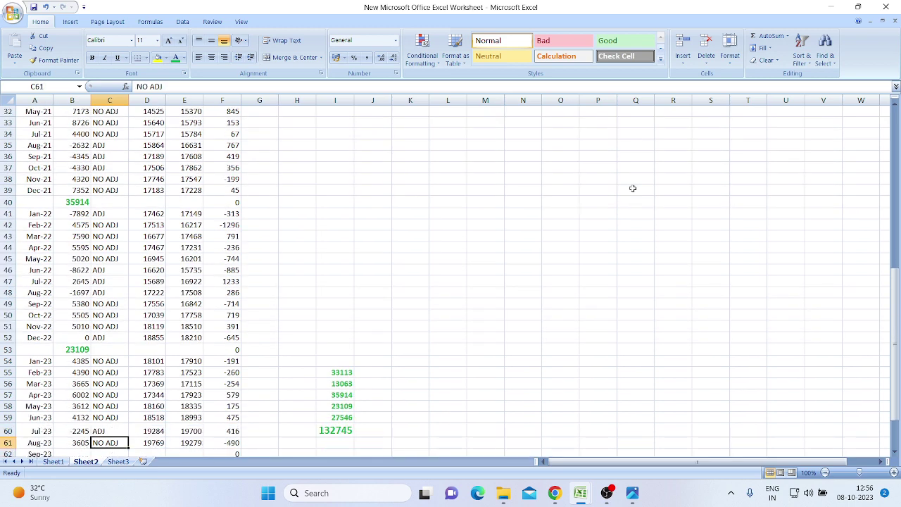
pyautogui.press('Down')
pyautogui.press('Down')
pyautogui.press('Up')
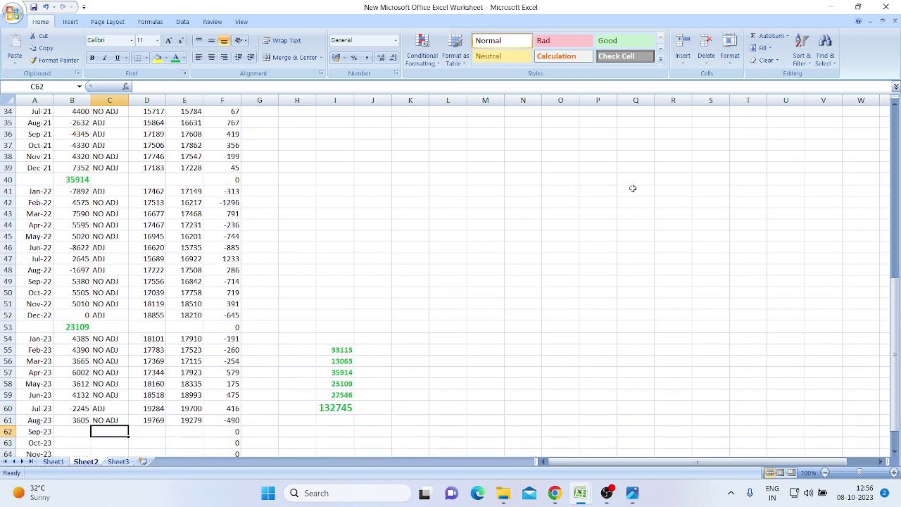
# Review the monthly results, adjustments and yearly totals across the whole backtest from January 2019 to 2023.
pyautogui.scroll(5, 233, 331)
pyautogui.scroll(6, 233, 331)
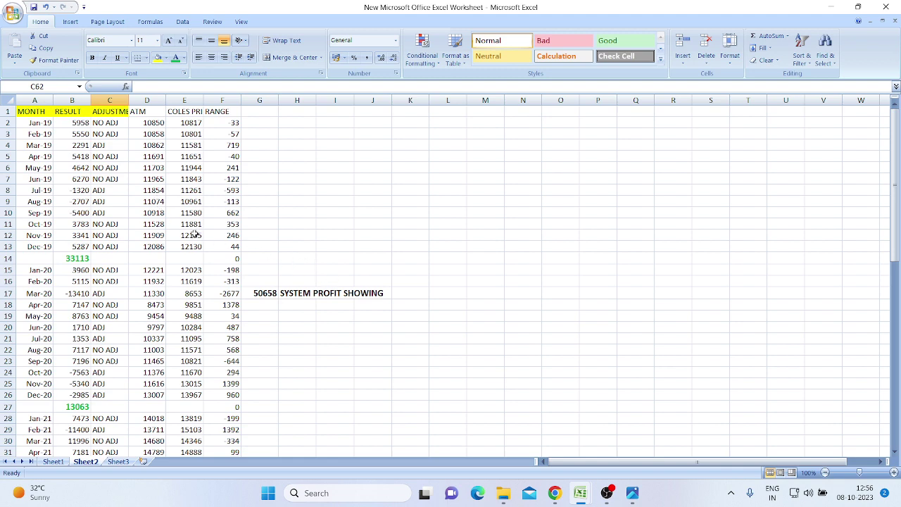
pyautogui.scroll(-6, 73, 209)
pyautogui.scroll(-3, 74, 208)
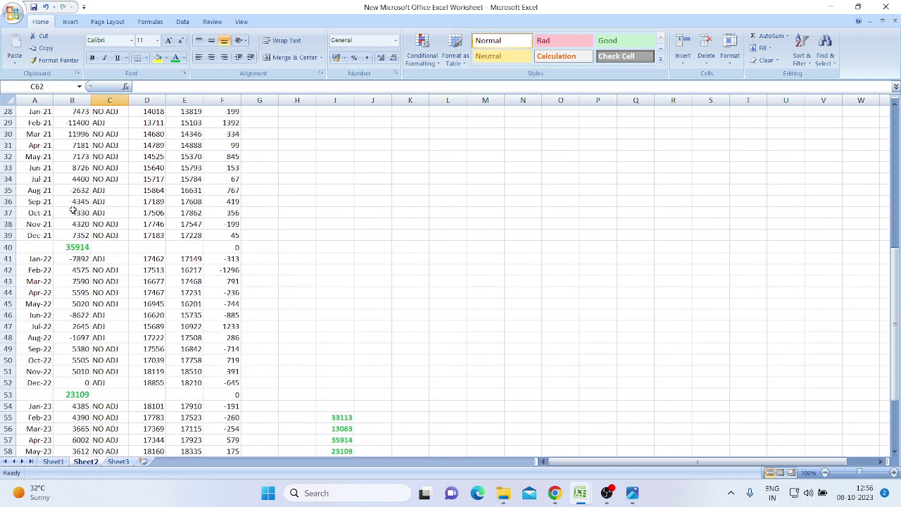
pyautogui.scroll(7, 111, 220)
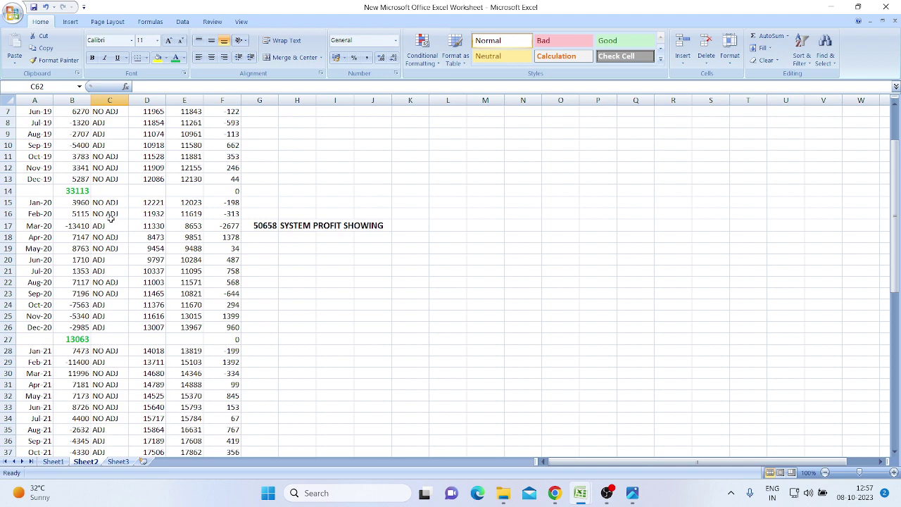
pyautogui.scroll(2, 111, 220)
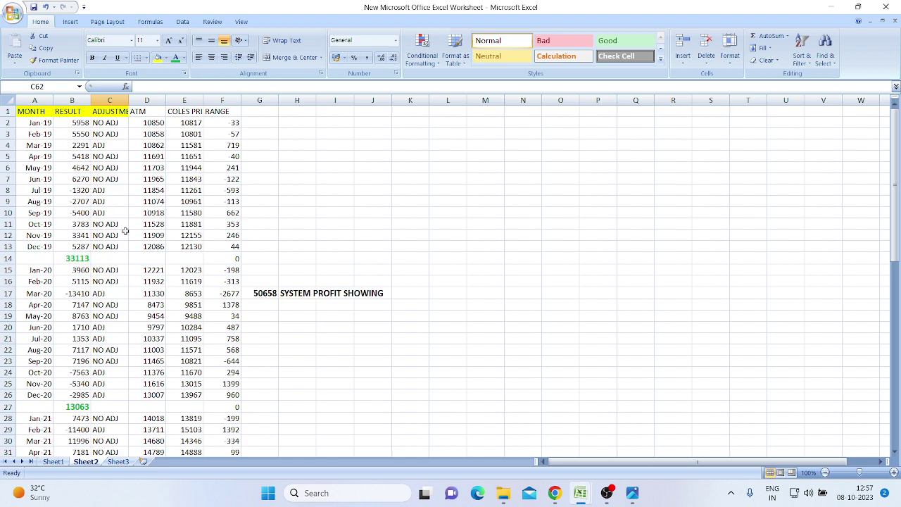
pyautogui.scroll(-3, 138, 242)
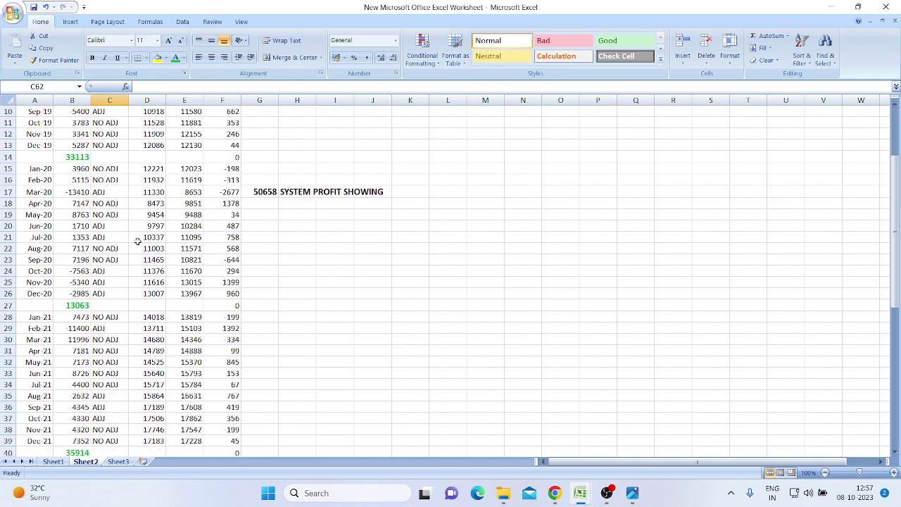
pyautogui.scroll(-6, 138, 242)
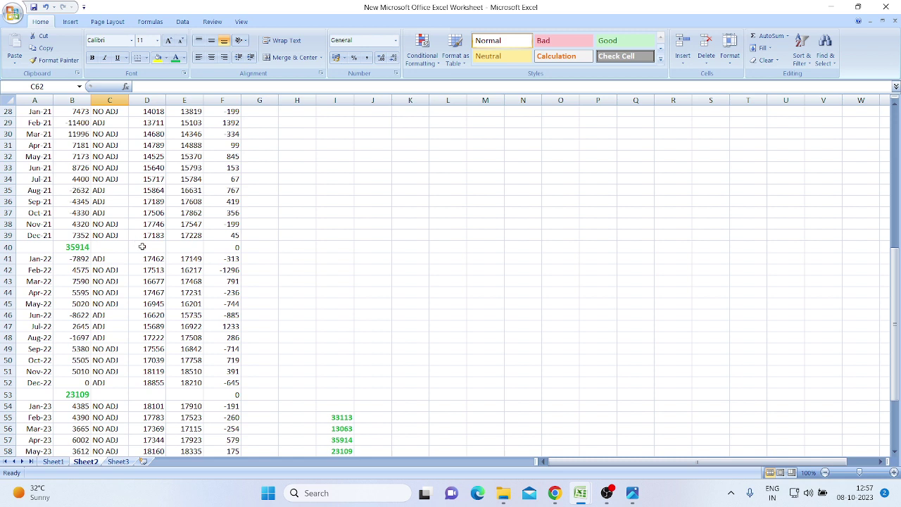
pyautogui.scroll(-3, 142, 247)
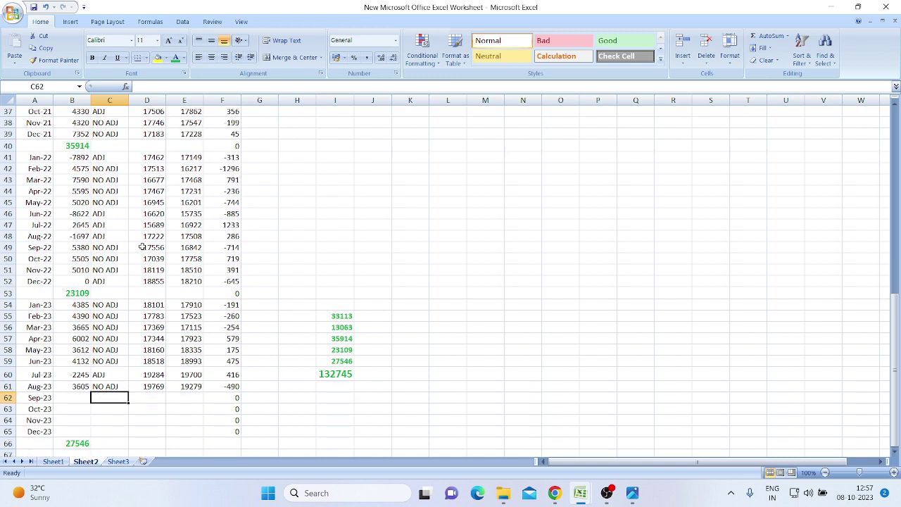
pyautogui.scroll(10, 141, 246)
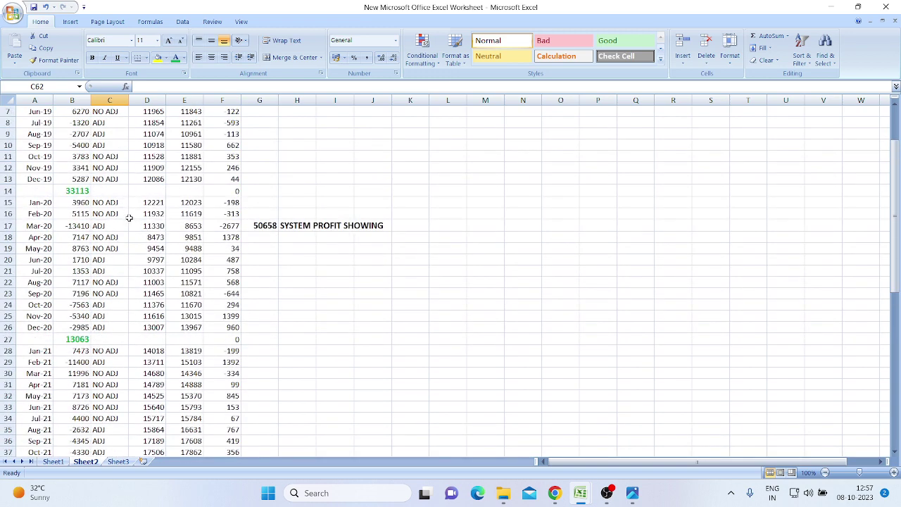
# Go down through the monthly results to the list of yearly totals and select the overall total in I60.
pyautogui.scroll(-1, 128, 220)
pyautogui.scroll(-2, 129, 220)
pyautogui.scroll(-3, 128, 220)
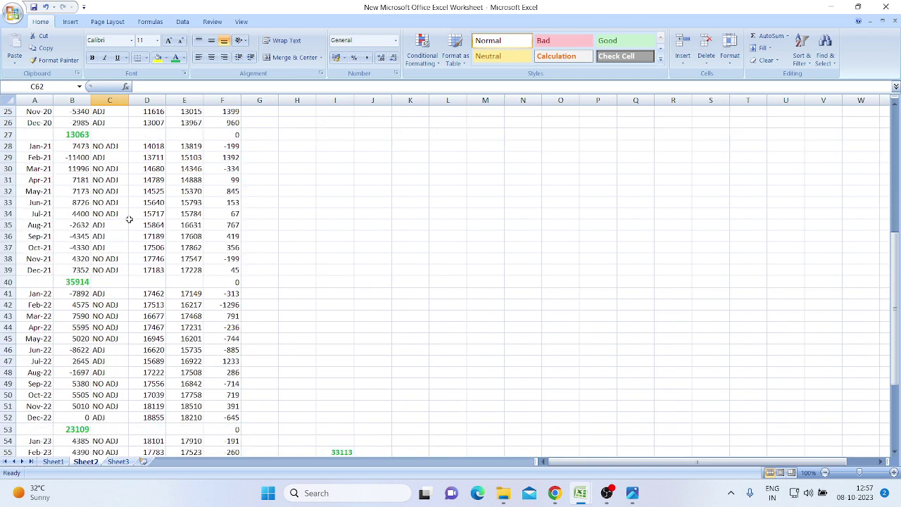
pyautogui.scroll(-4, 129, 219)
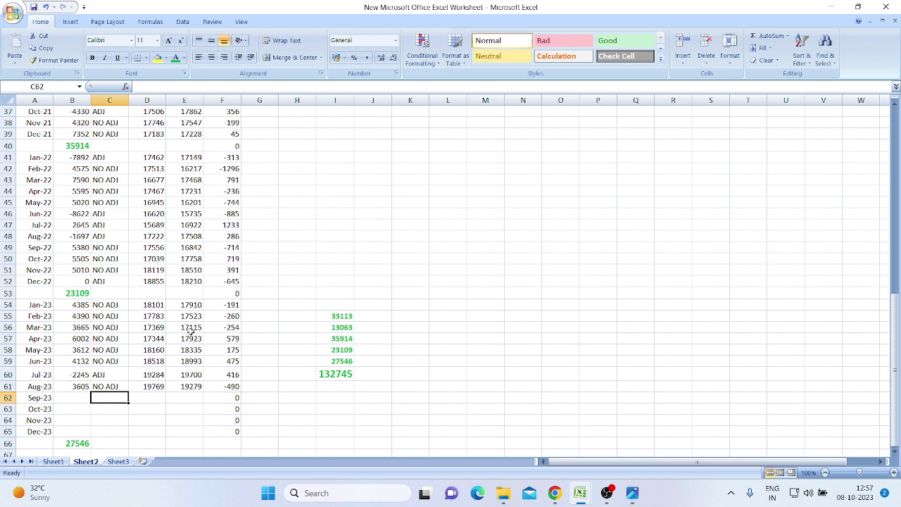
pyautogui.click(332, 376)
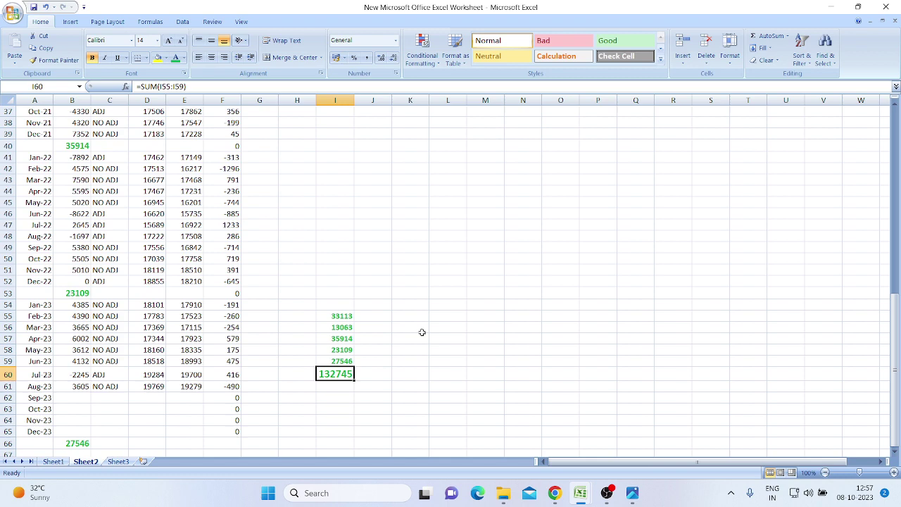
# Compare the system profit figure in G17 with the overall backtest total, ending on cell J60 beside it.
pyautogui.scroll(10, 345, 324)
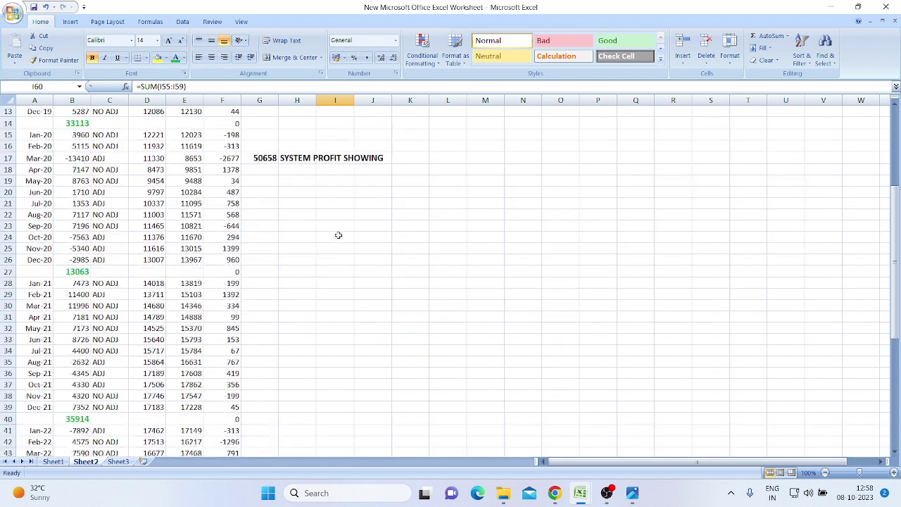
pyautogui.click(259, 226)
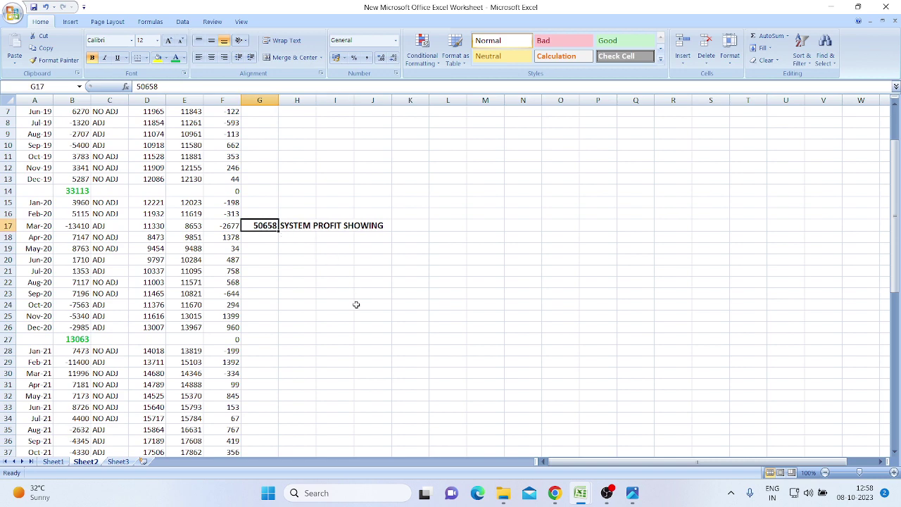
pyautogui.scroll(-11, 356, 304)
pyautogui.click(384, 339)
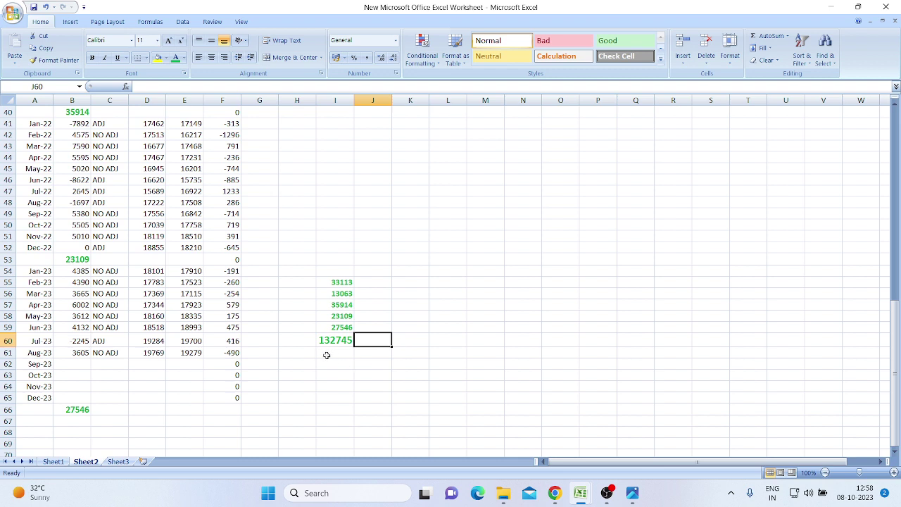
# Review the monthly results back to January 2019 and down again to the yearly totals in I55:I60.
pyautogui.scroll(3, 325, 355)
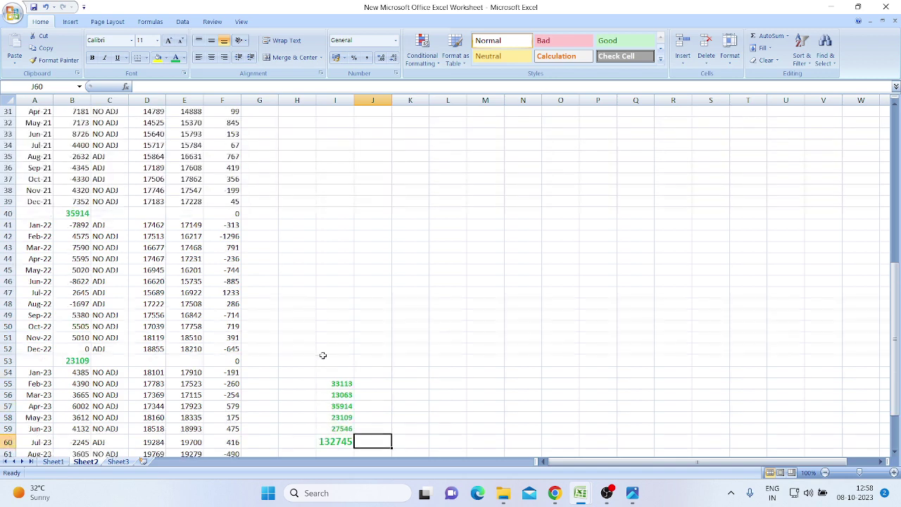
pyautogui.scroll(8, 323, 355)
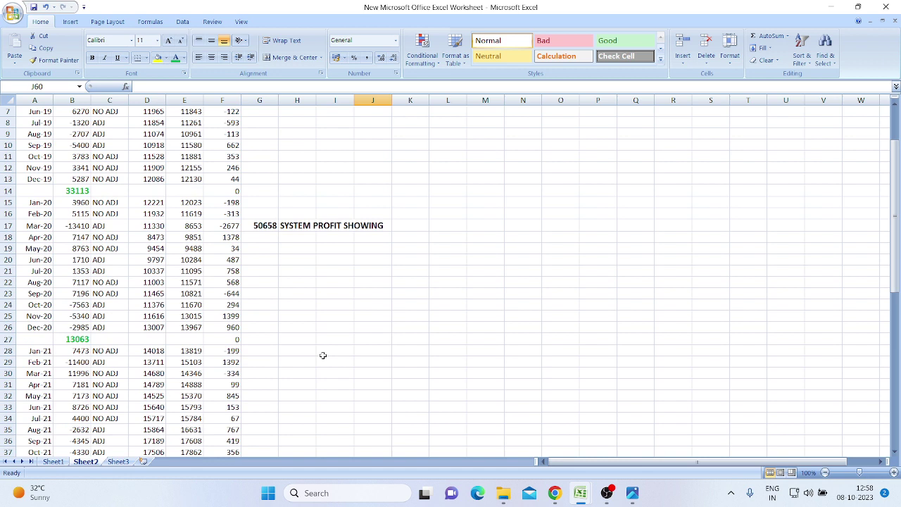
pyautogui.scroll(2, 322, 355)
pyautogui.scroll(-10, 323, 354)
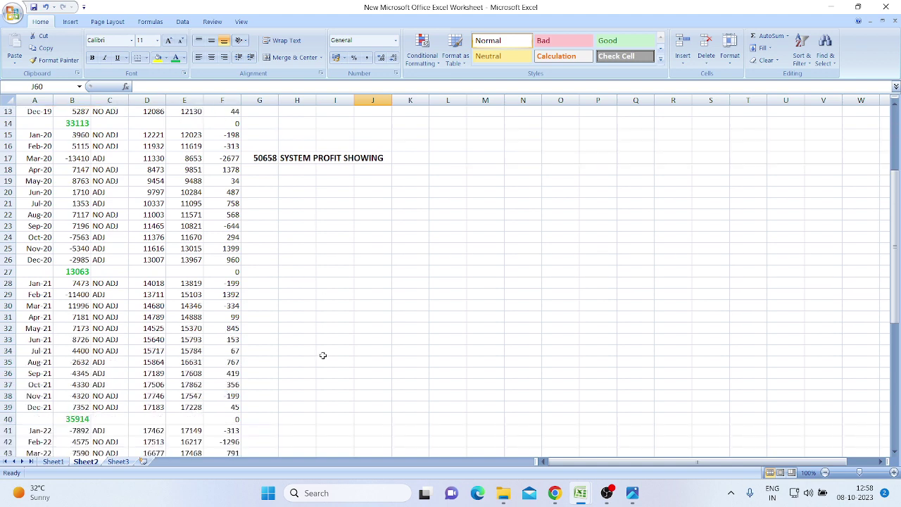
pyautogui.scroll(-1, 323, 355)
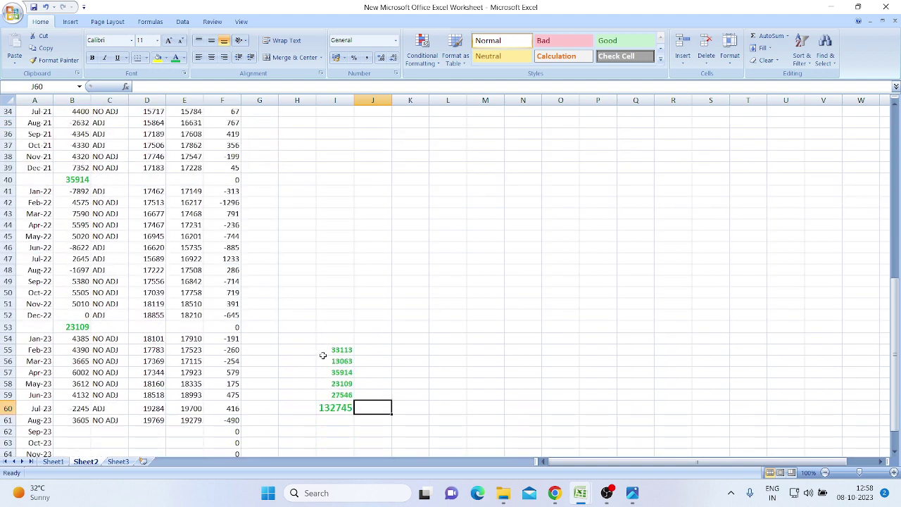
pyautogui.scroll(-1, 322, 354)
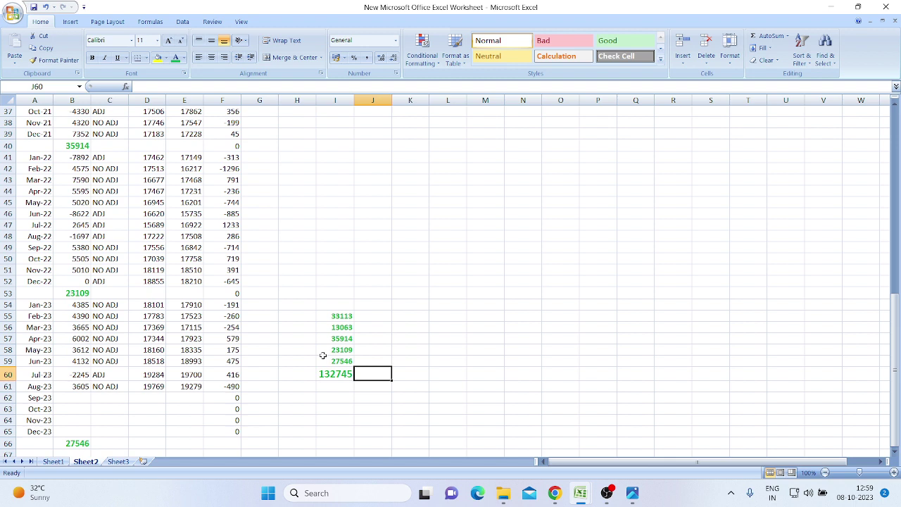
pyautogui.scroll(1, 312, 360)
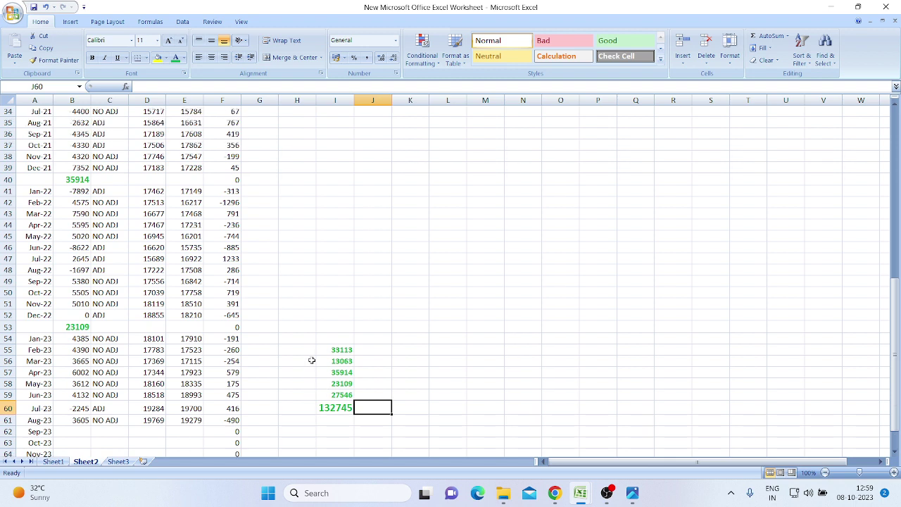
pyautogui.scroll(3, 312, 361)
pyautogui.scroll(6, 312, 361)
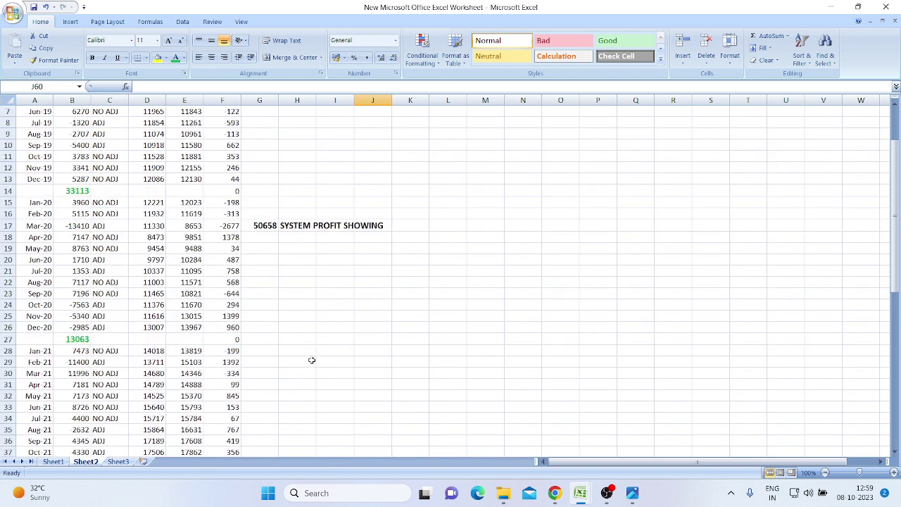
pyautogui.scroll(2, 312, 360)
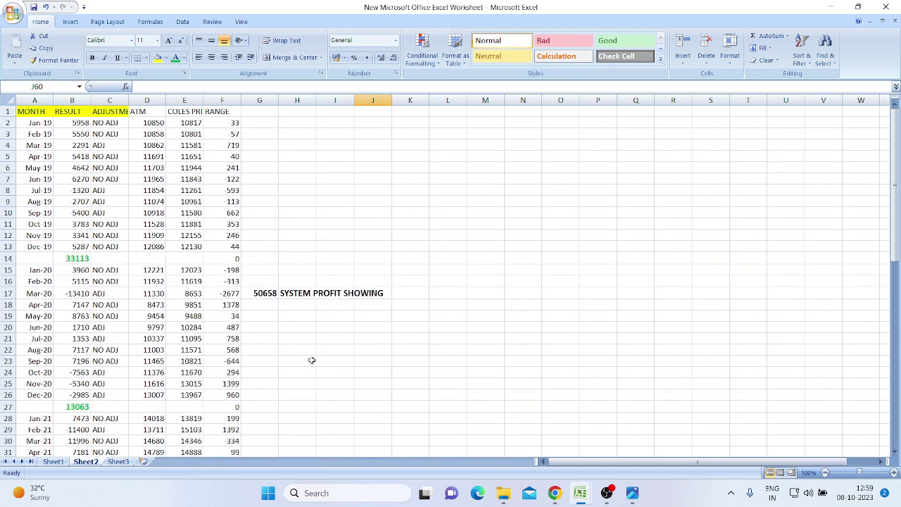
pyautogui.scroll(-5, 312, 361)
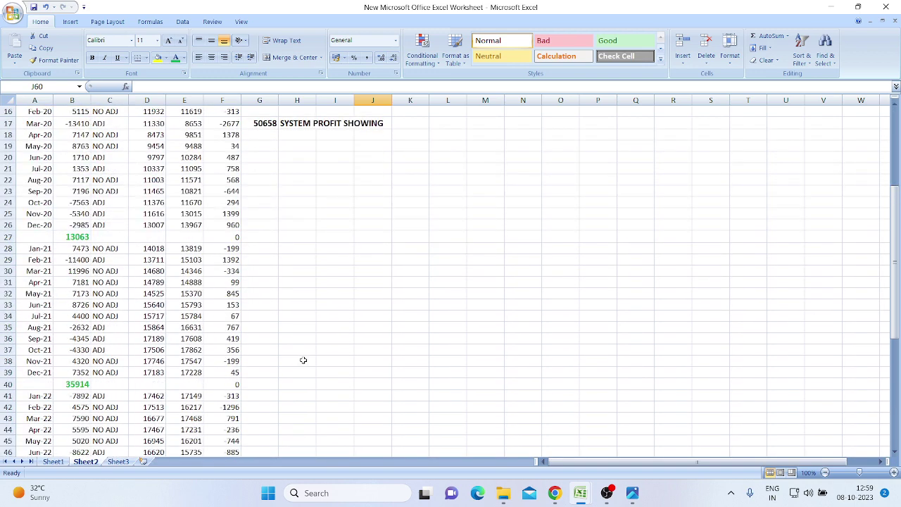
pyautogui.scroll(-5, 303, 360)
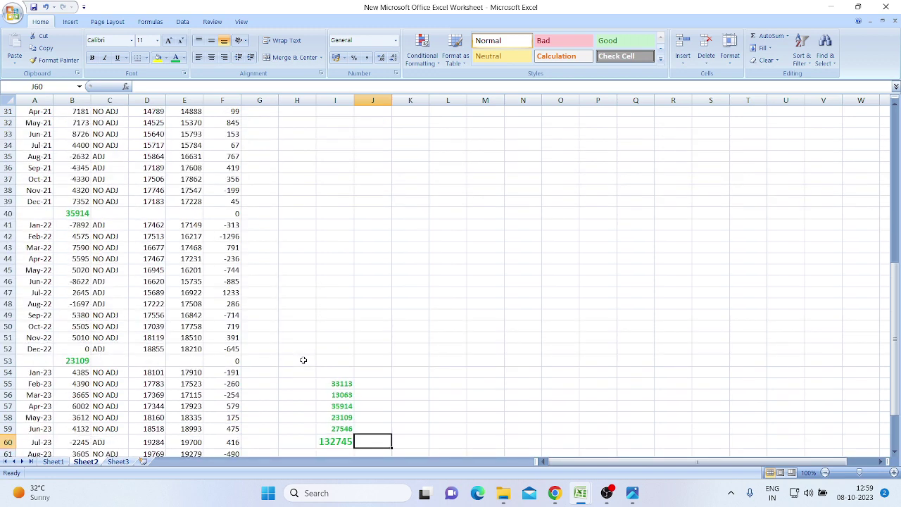
pyautogui.scroll(-1, 304, 361)
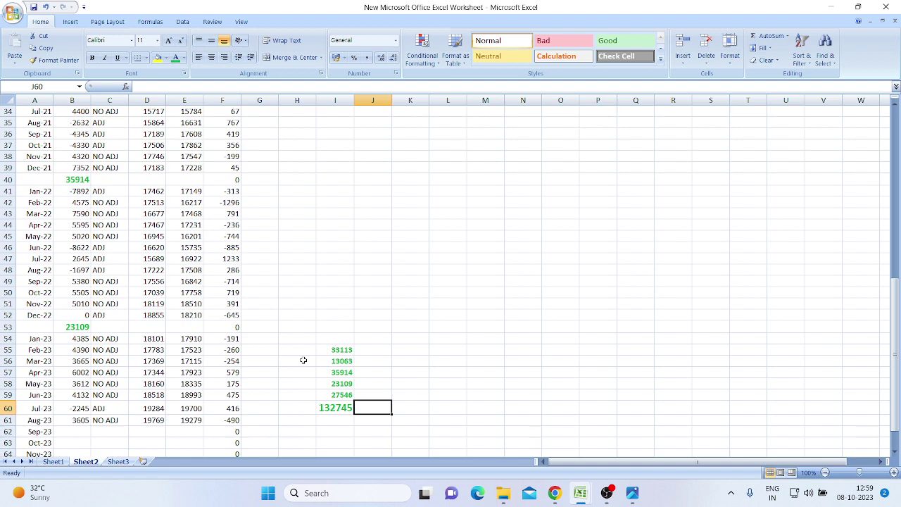
# Go over the RESULT and ADJUSTMENT columns between the header row and the 2023 months, finishing at the top of Sheet2.
pyautogui.scroll(3, 303, 361)
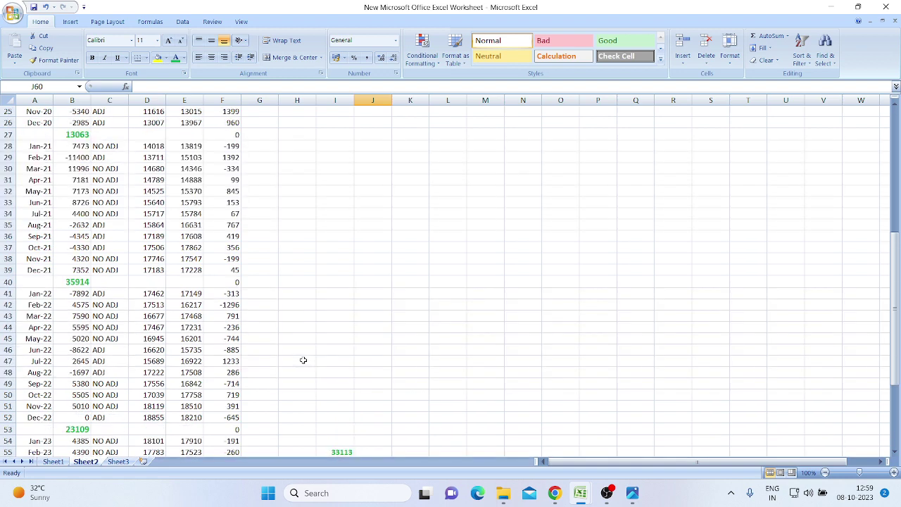
pyautogui.scroll(3, 303, 361)
pyautogui.scroll(5, 304, 360)
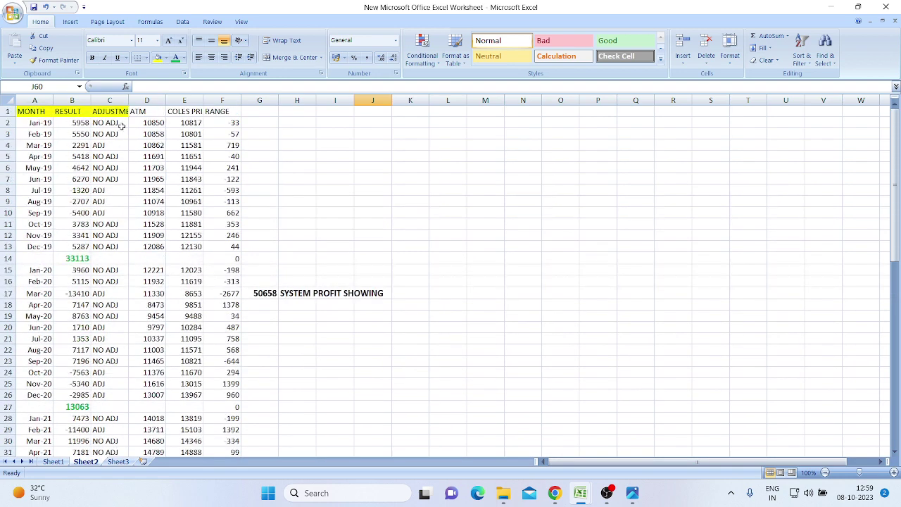
pyautogui.scroll(-7, 176, 301)
pyautogui.scroll(-4, 233, 307)
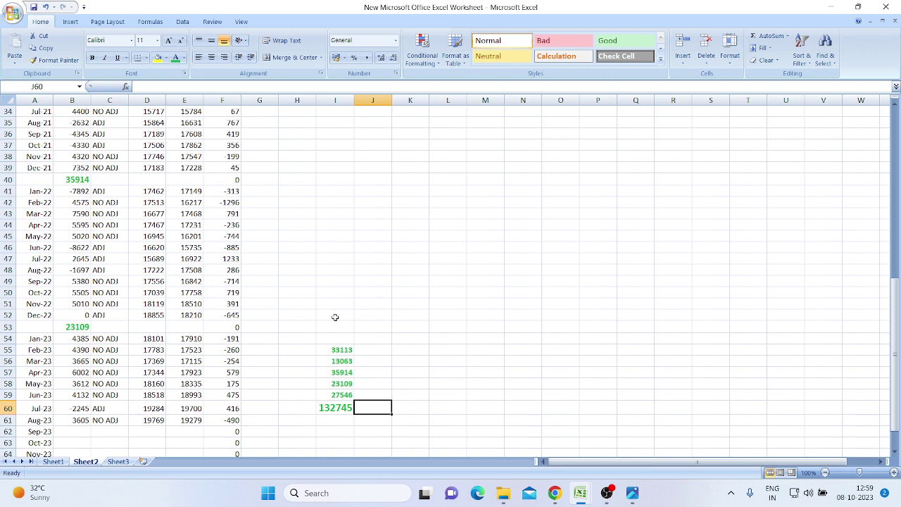
pyautogui.scroll(1, 335, 318)
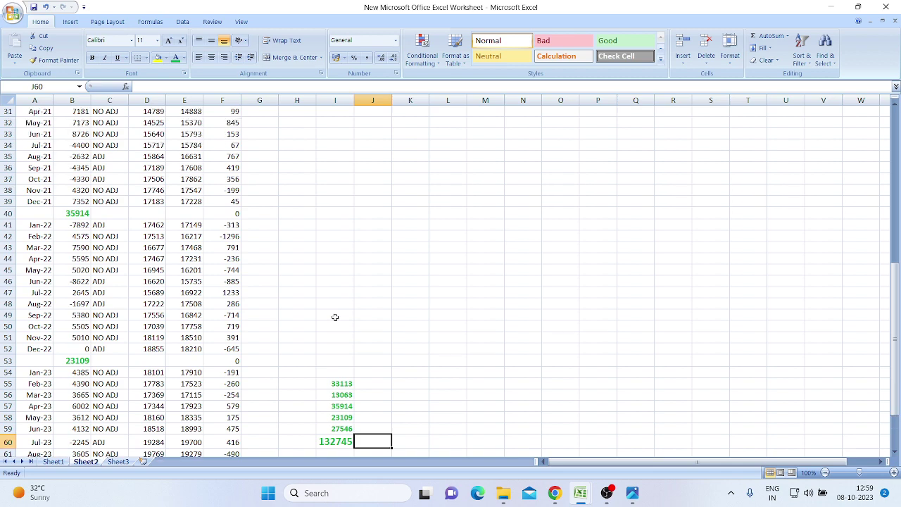
pyautogui.scroll(10, 328, 316)
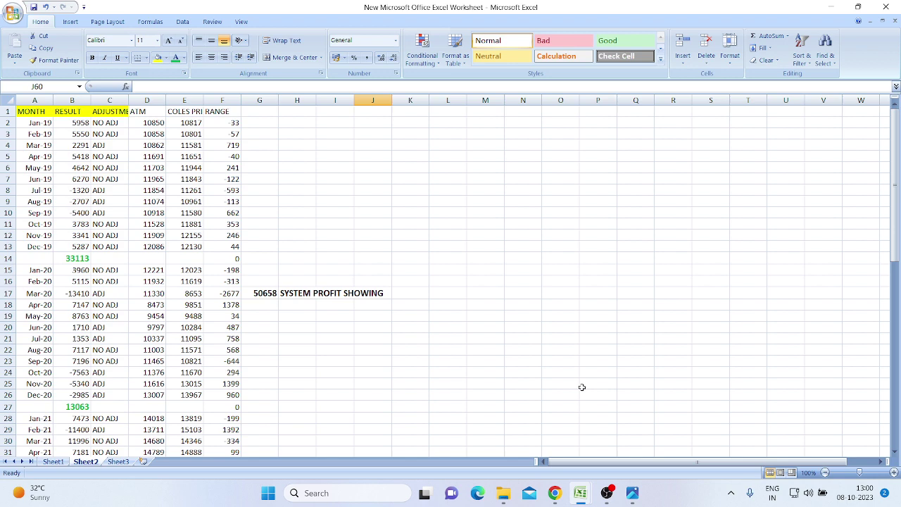
# Return from the 2019 rows to the yearly totals and select the overall sum in I60.
pyautogui.scroll(-1, 582, 387)
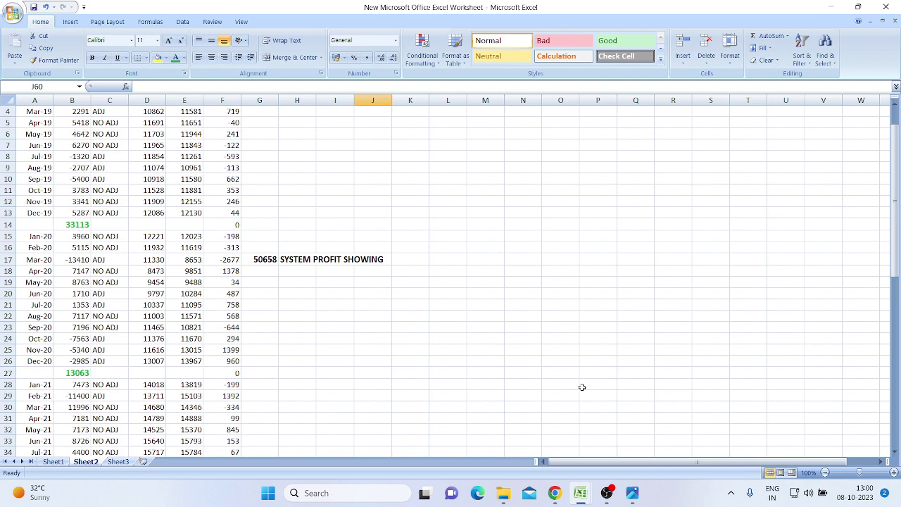
pyautogui.scroll(-8, 390, 384)
pyautogui.scroll(-1, 325, 380)
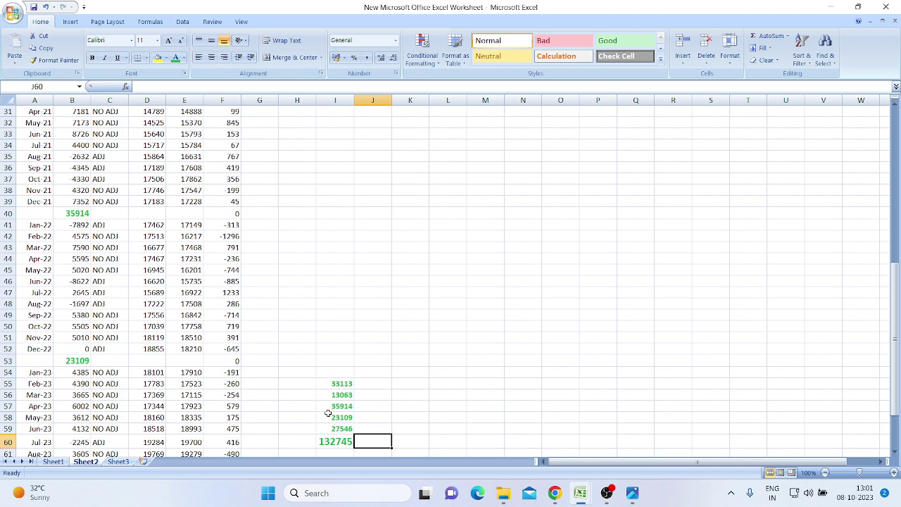
pyautogui.click(344, 442)
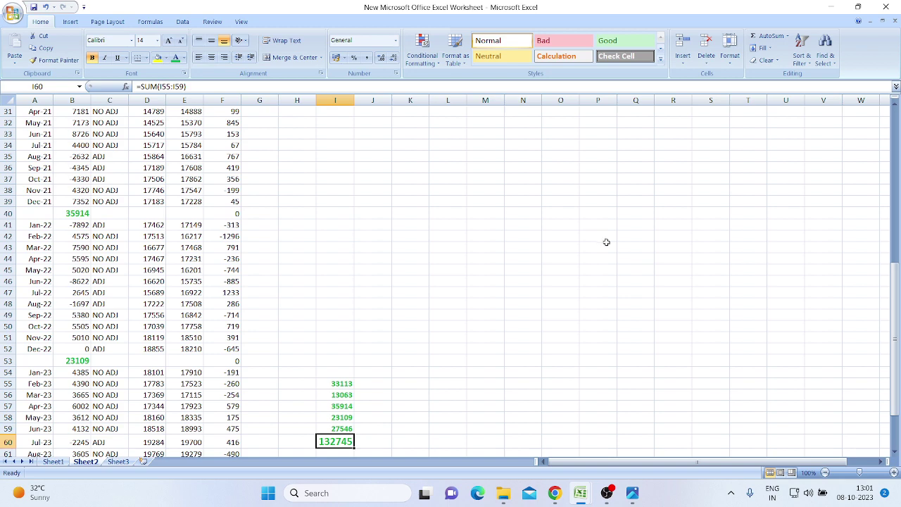
# Switch to the OBS window to reach its recording controls.
pyautogui.click(607, 493)
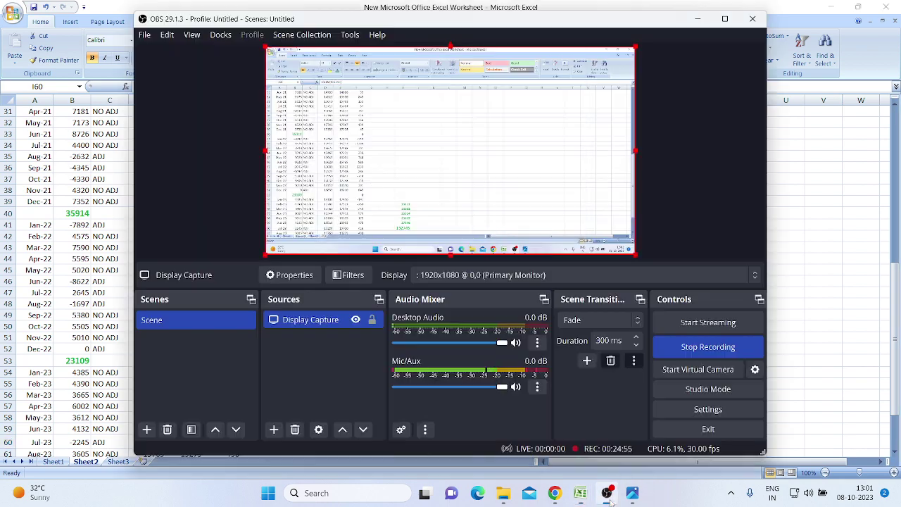